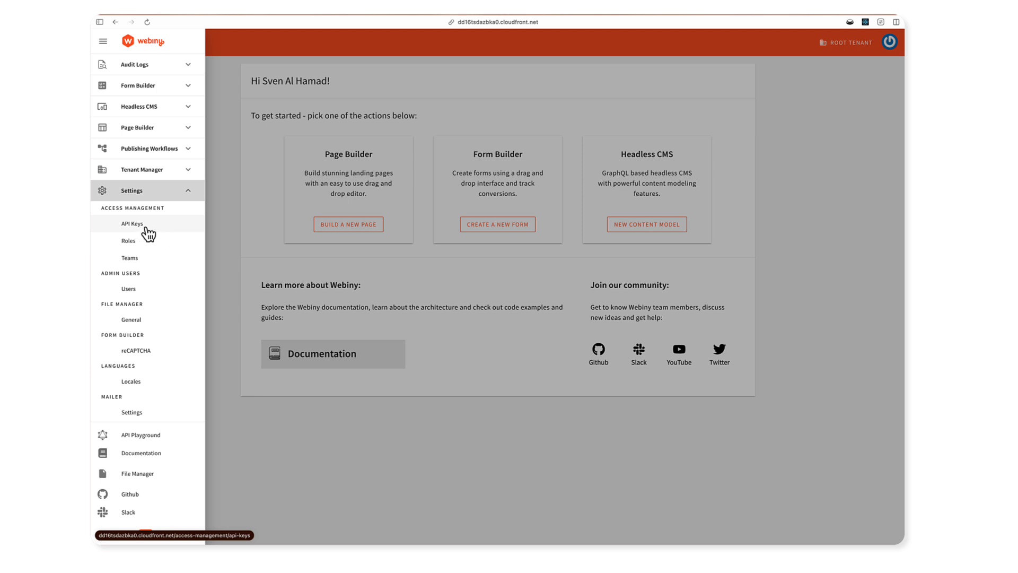
# Step: Open the existing admin user's account from the Users settings and review its bio, roles and teams sections
pyautogui.click(135, 291)
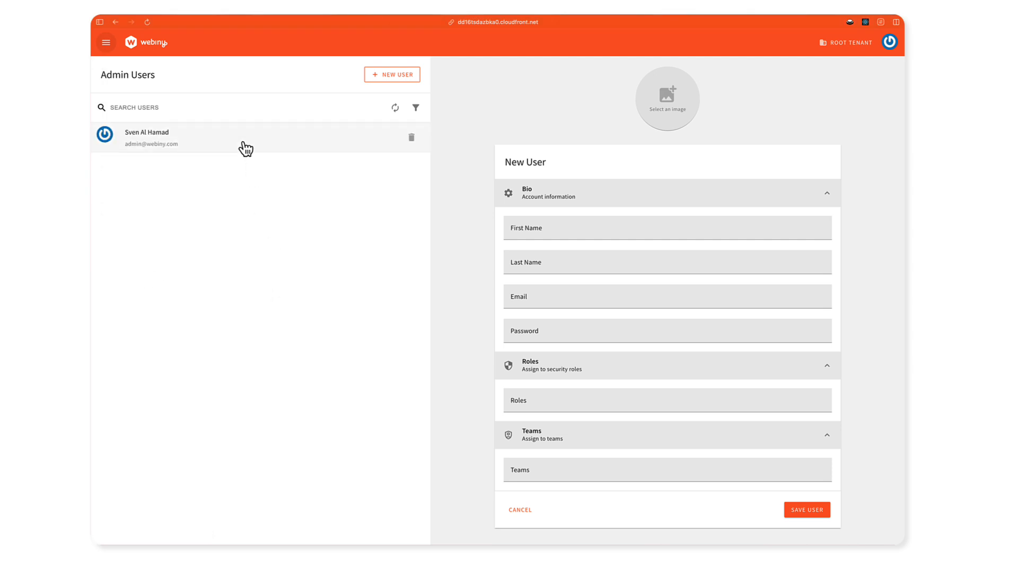
pyautogui.click(245, 149)
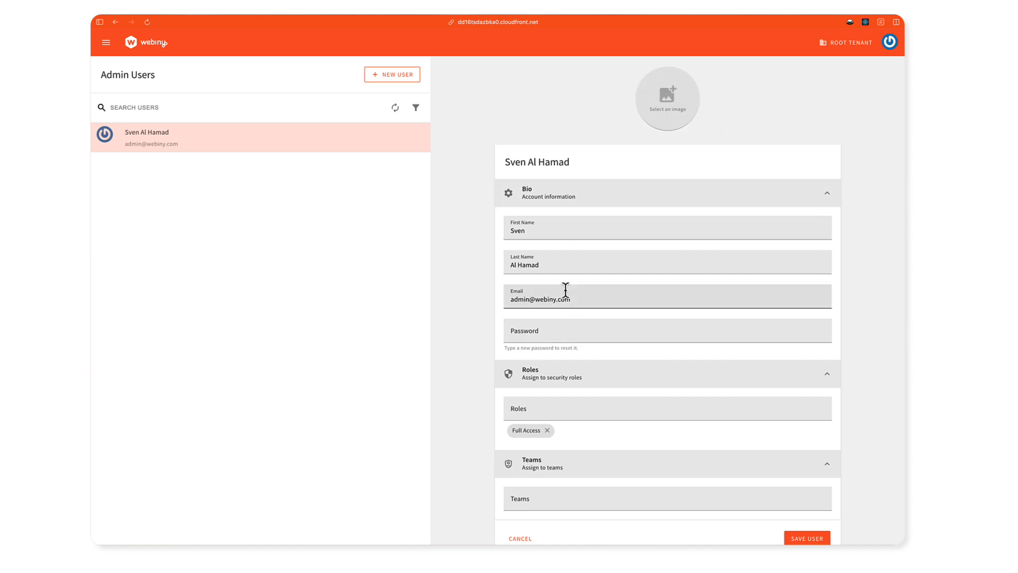
pyautogui.scroll(-1, 464, 245)
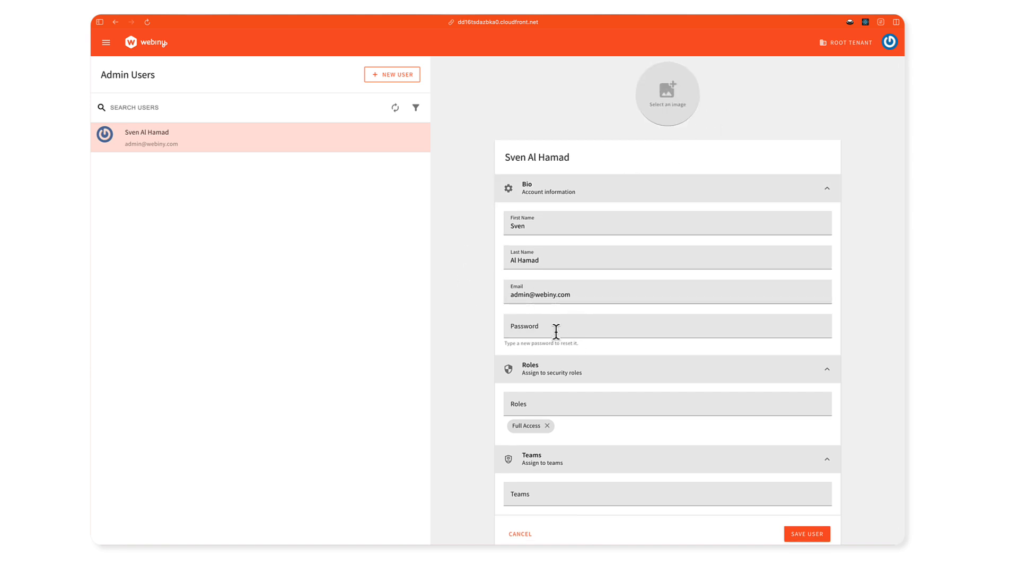
pyautogui.scroll(-1, 451, 295)
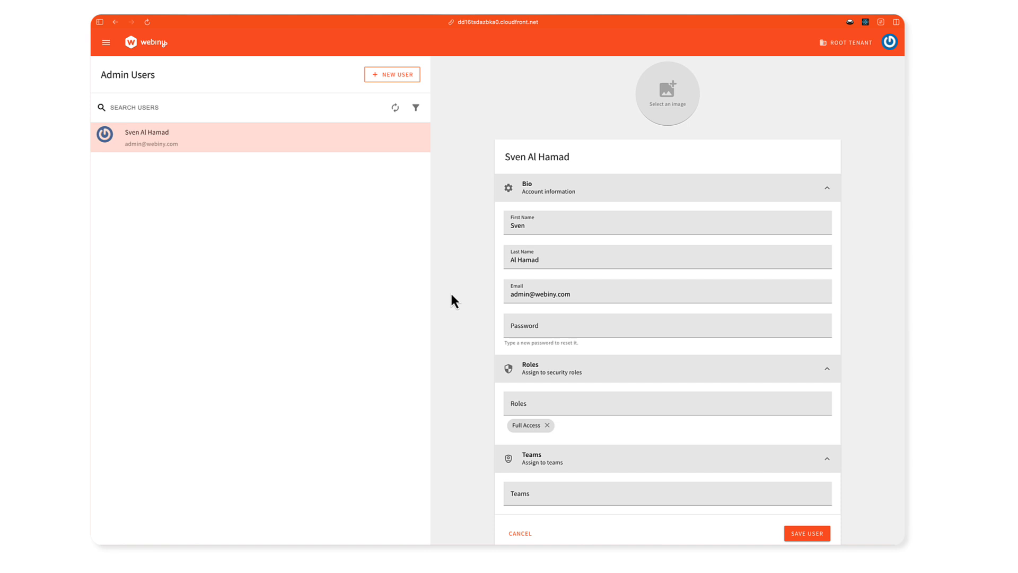
pyautogui.scroll(-2, 451, 300)
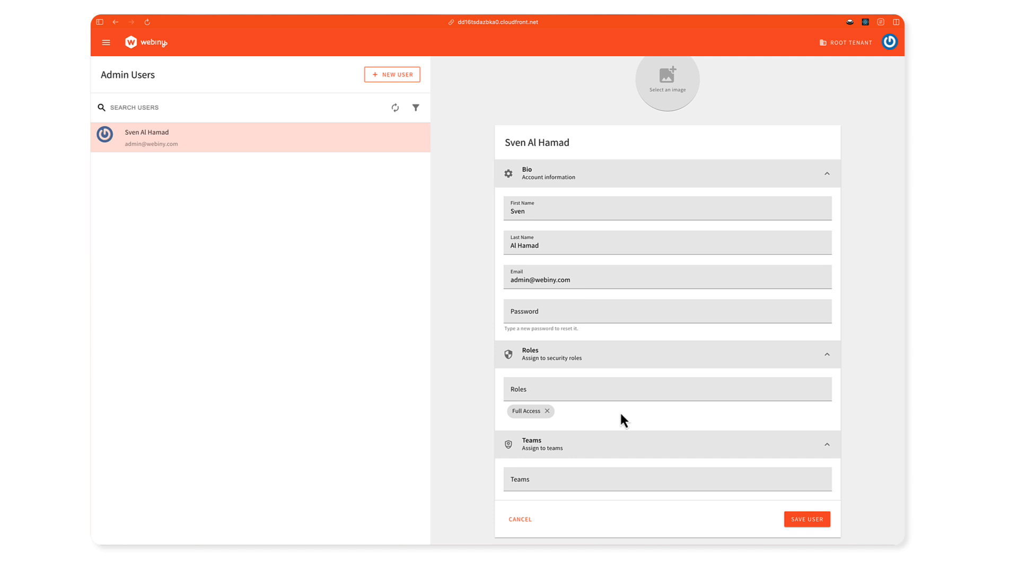
# Step: Try adding the Anonymous role to the admin user and remove that role again
pyautogui.click(622, 392)
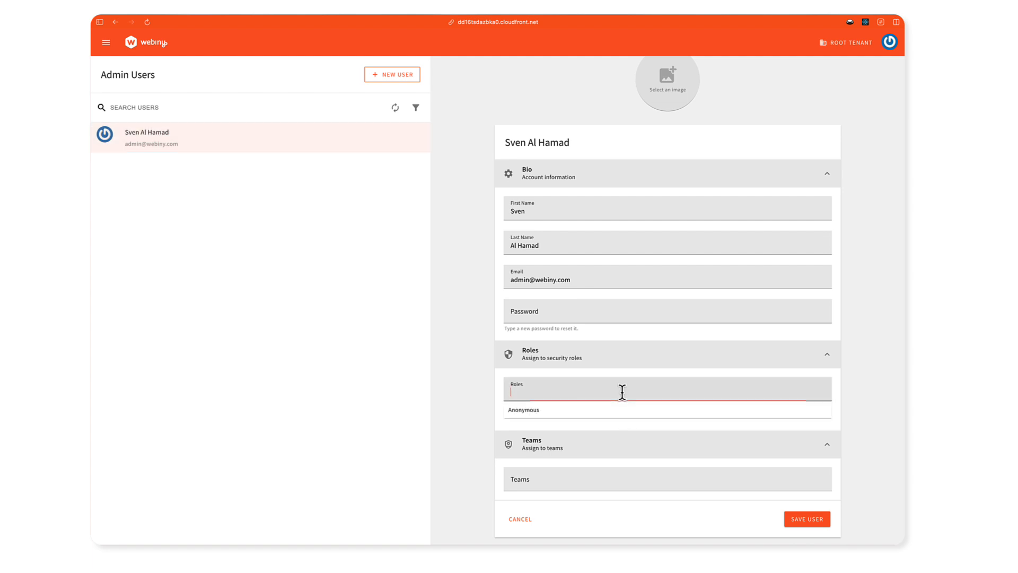
pyautogui.click(572, 415)
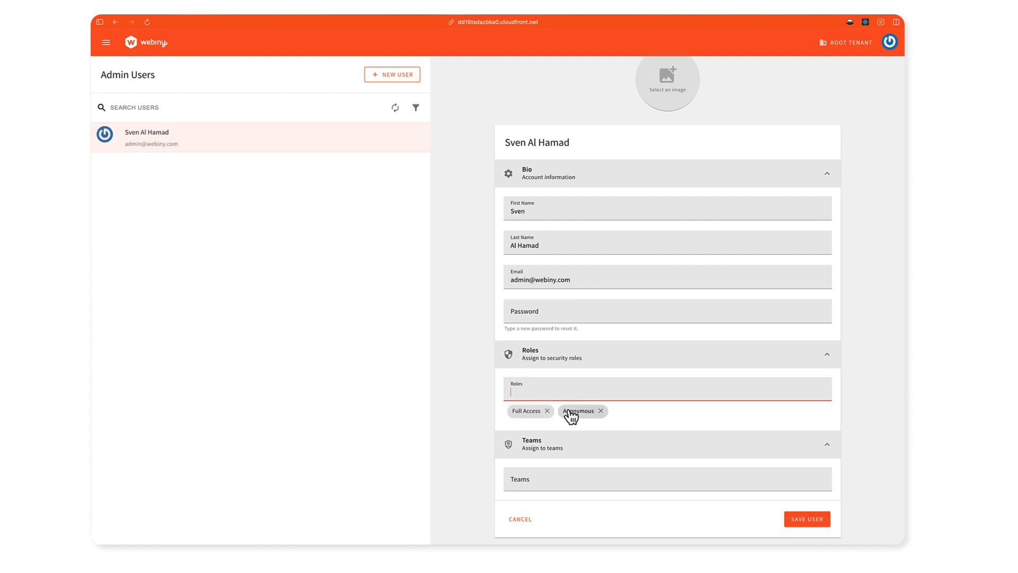
pyautogui.click(601, 411)
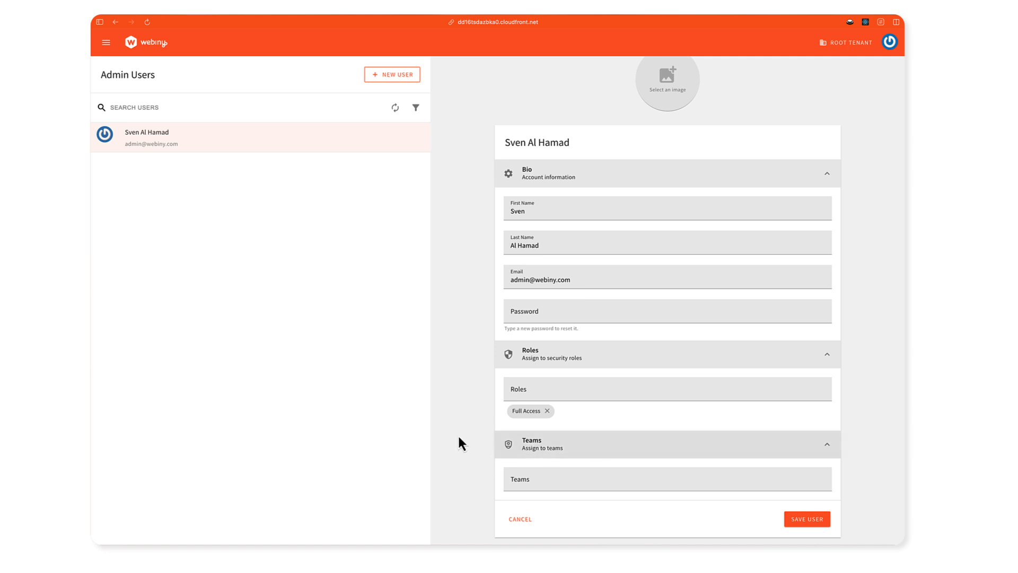
pyautogui.scroll(1, 469, 383)
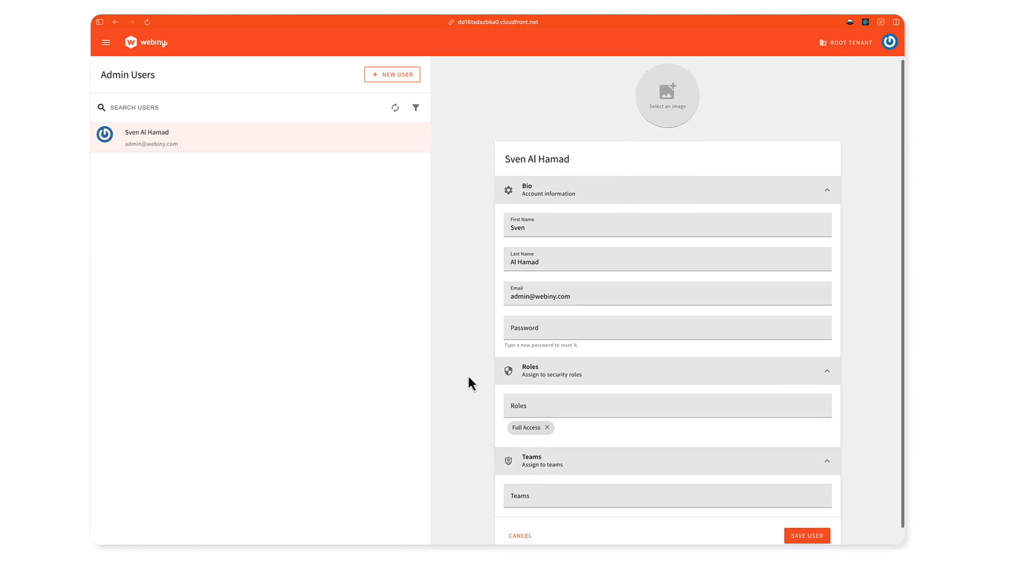
# Step: Start a new team named "Demo team" with the slug "demo-team" and the description "Team for the video demo"
pyautogui.click(106, 43)
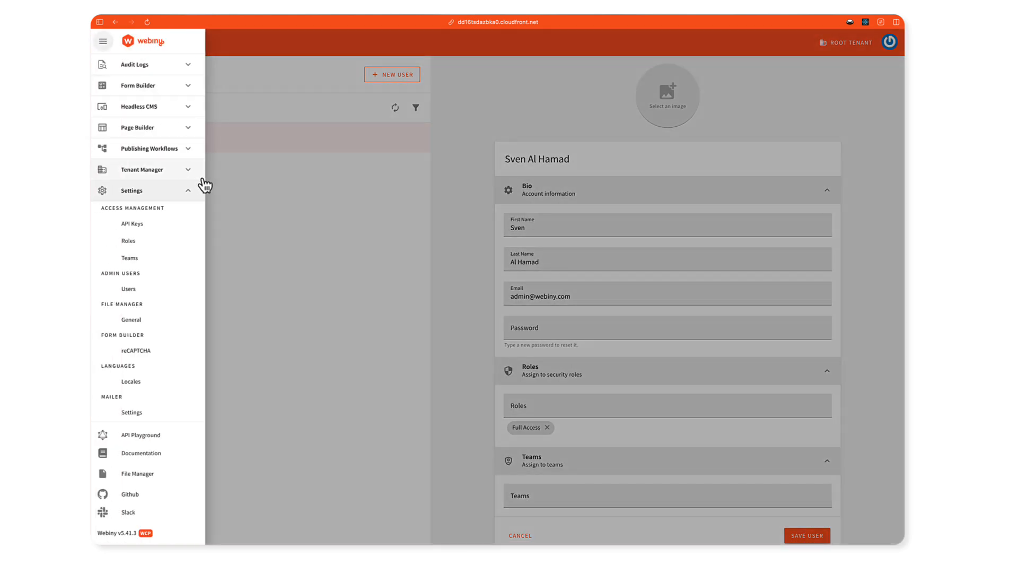
pyautogui.click(173, 258)
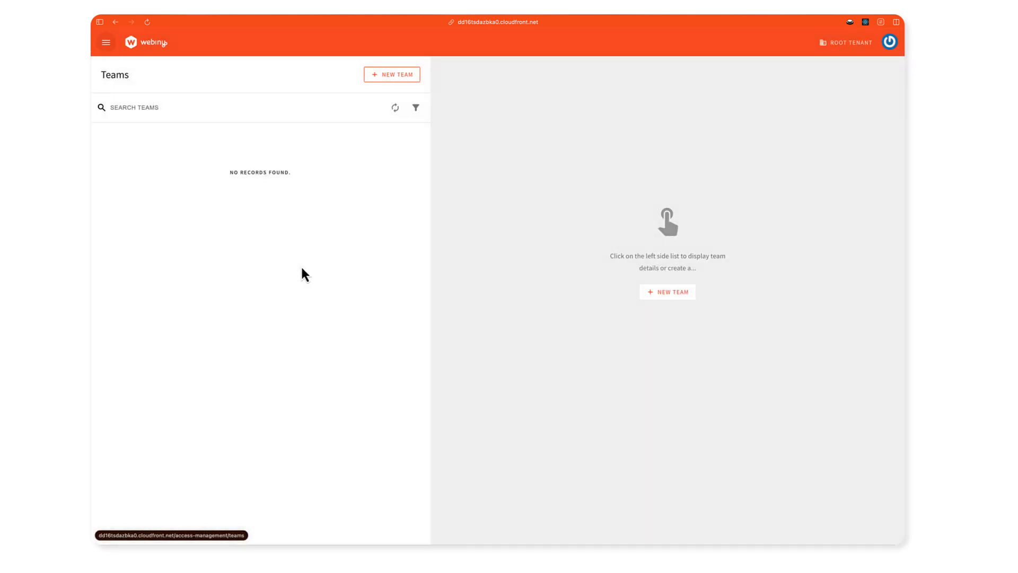
pyautogui.click(391, 85)
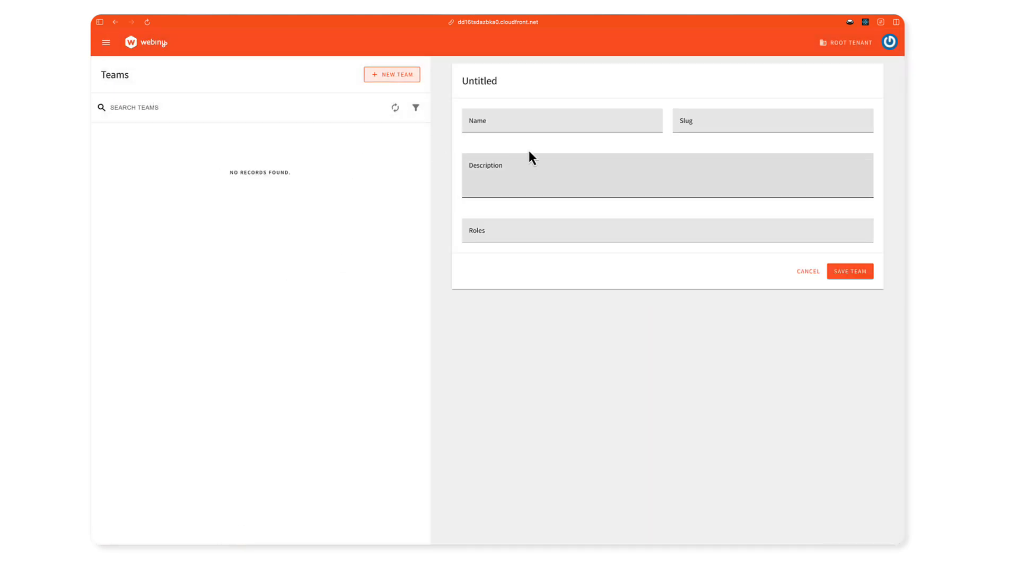
pyautogui.click(532, 119)
pyautogui.write('Demo team')
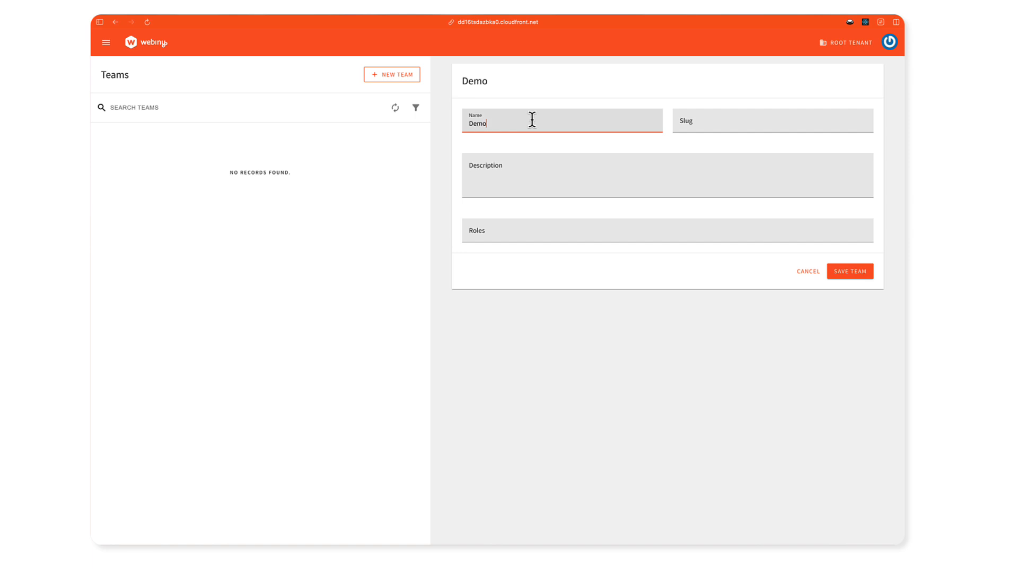
pyautogui.press('Tab')
pyautogui.write('demo-')
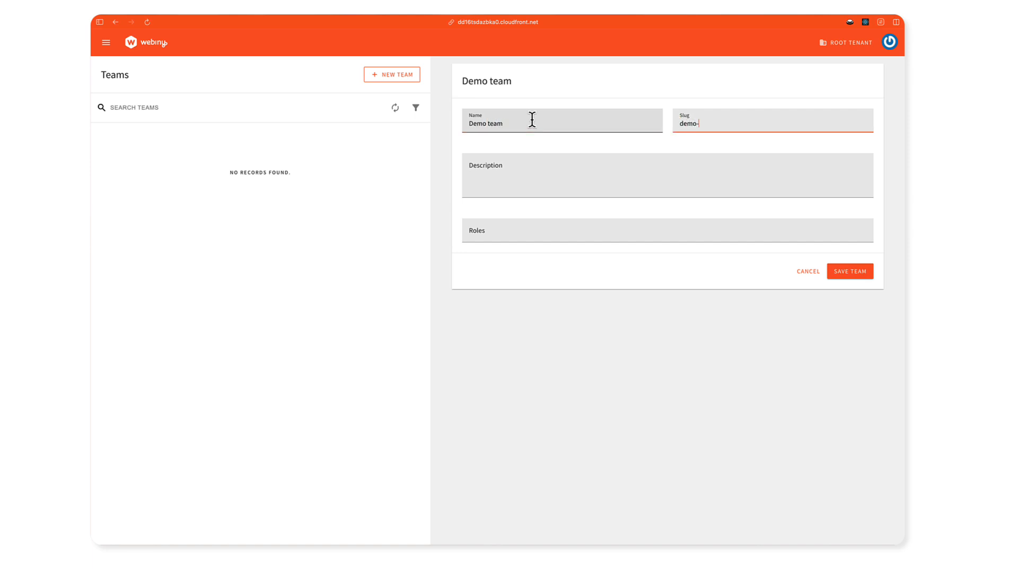
pyautogui.write('team')
pyautogui.press('Tab')
pyautogui.write('Team for the video demo')
# Step: Assign the Full Access and Anonymous roles to the new team and save it
pyautogui.click(555, 231)
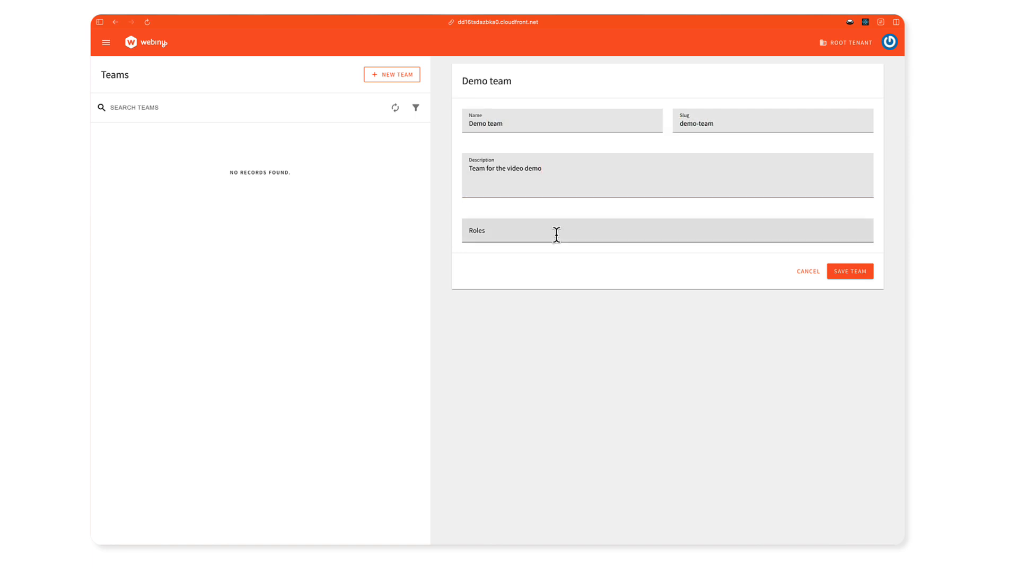
pyautogui.click(537, 254)
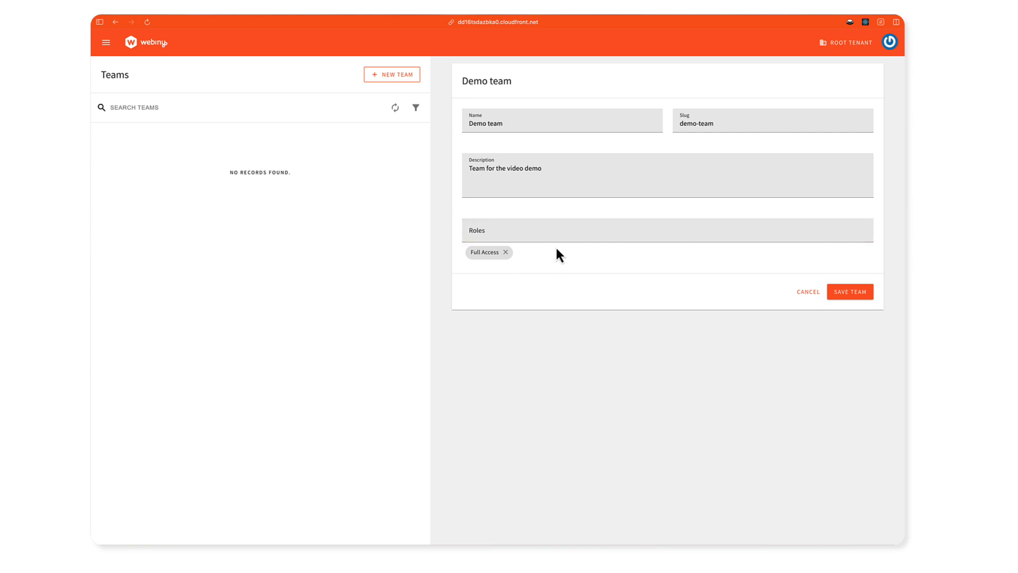
pyautogui.click(555, 232)
pyautogui.click(527, 261)
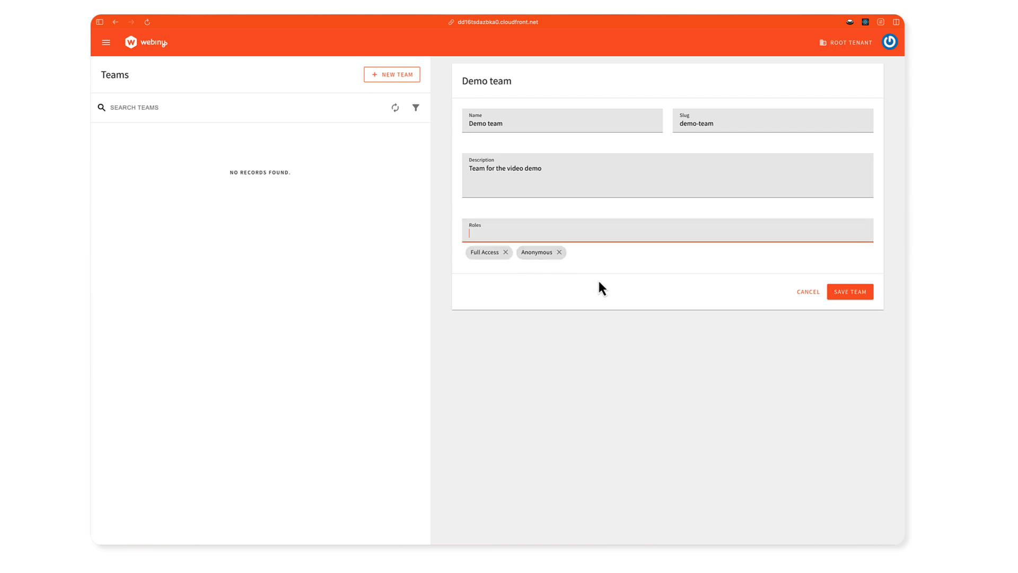
pyautogui.click(848, 292)
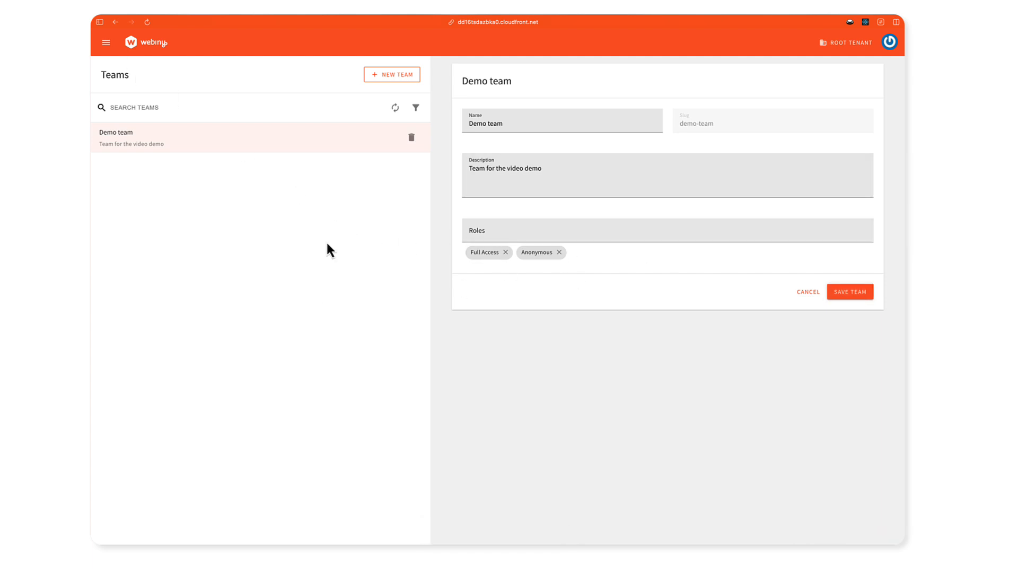
# Step: Assign the existing admin user to Demo team and save the user
pyautogui.click(106, 42)
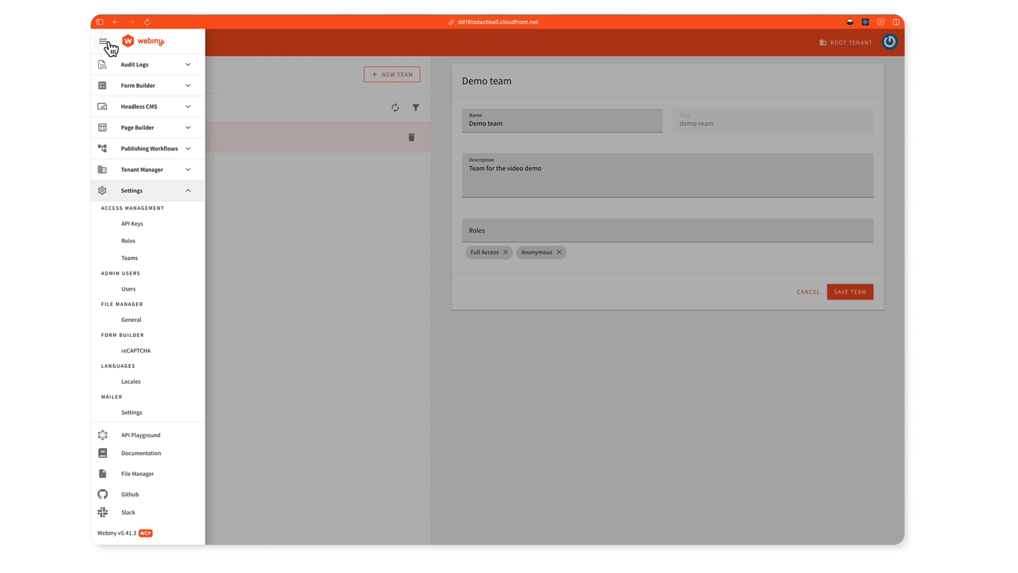
pyautogui.click(168, 288)
pyautogui.click(238, 143)
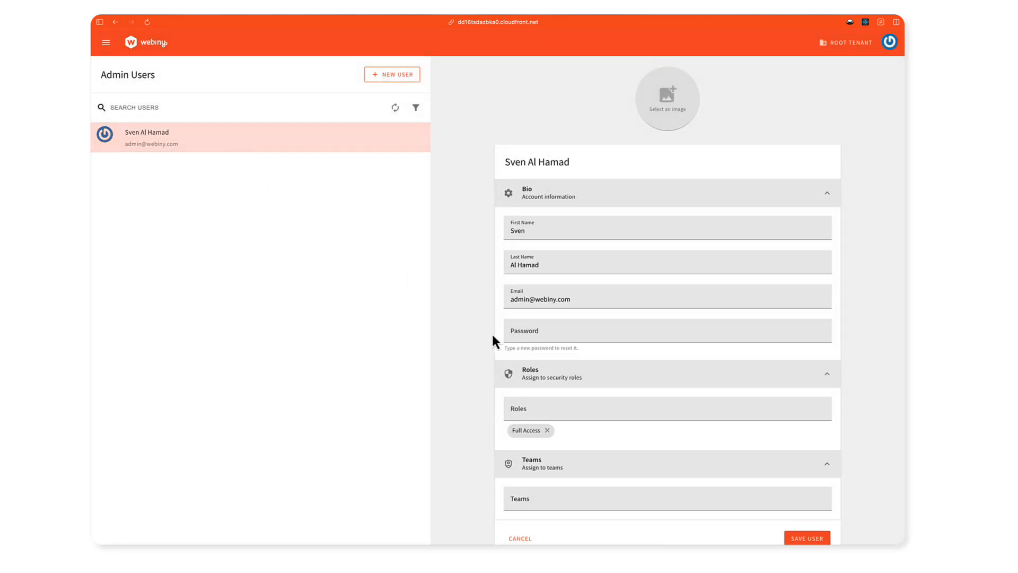
pyautogui.scroll(-1, 492, 332)
pyautogui.click(531, 483)
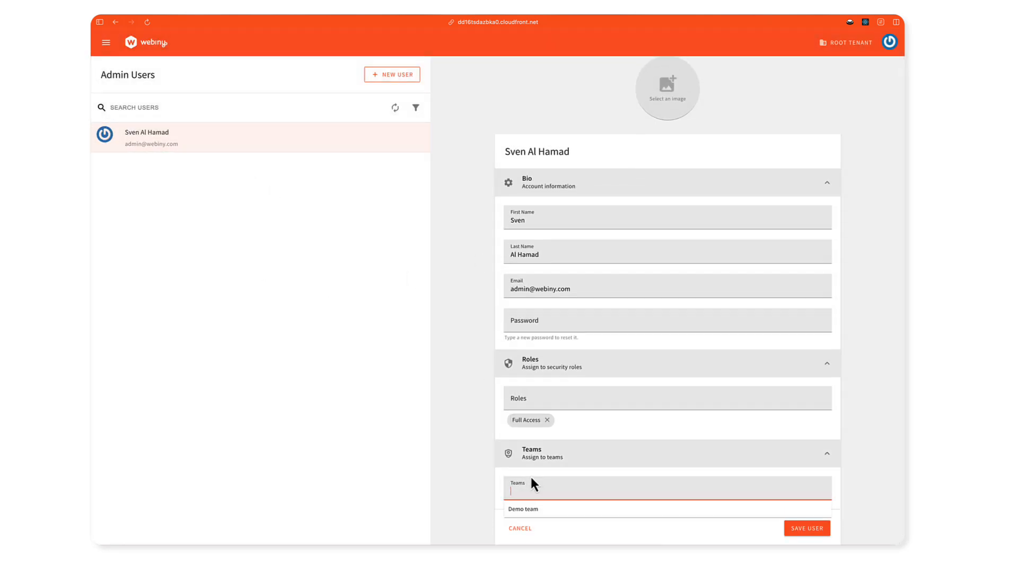
pyautogui.click(536, 508)
pyautogui.scroll(-1, 470, 443)
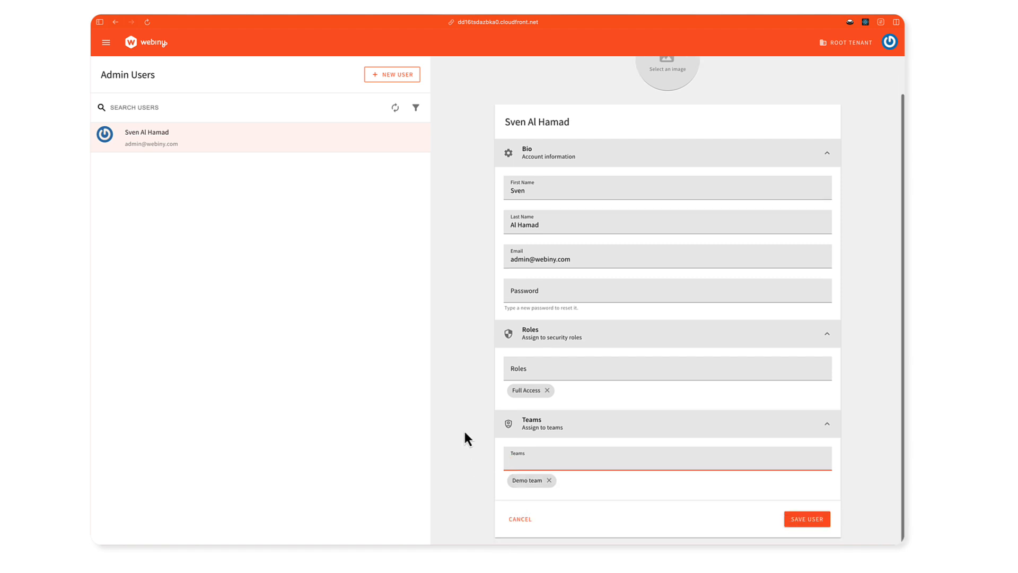
pyautogui.click(642, 494)
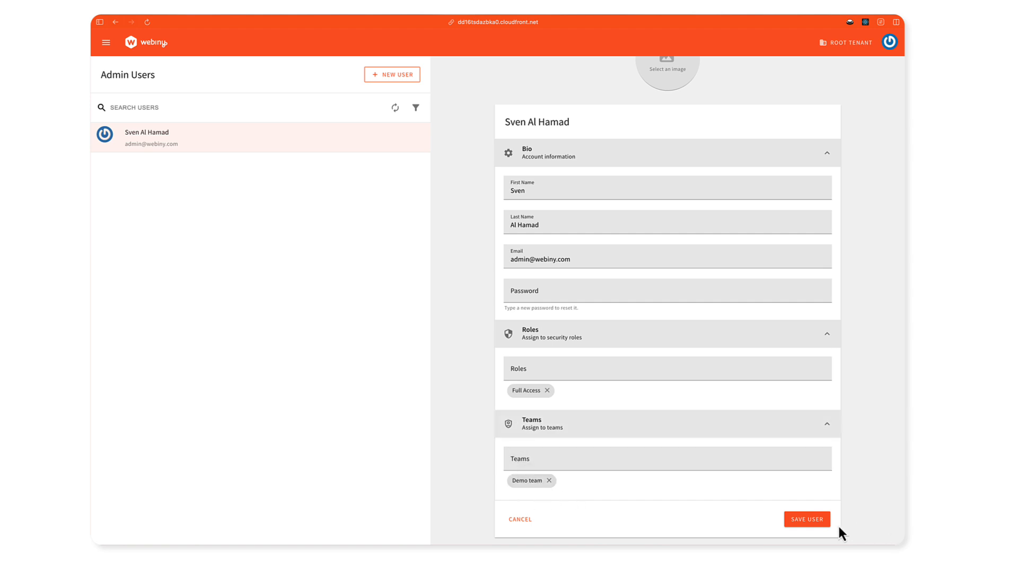
pyautogui.click(822, 522)
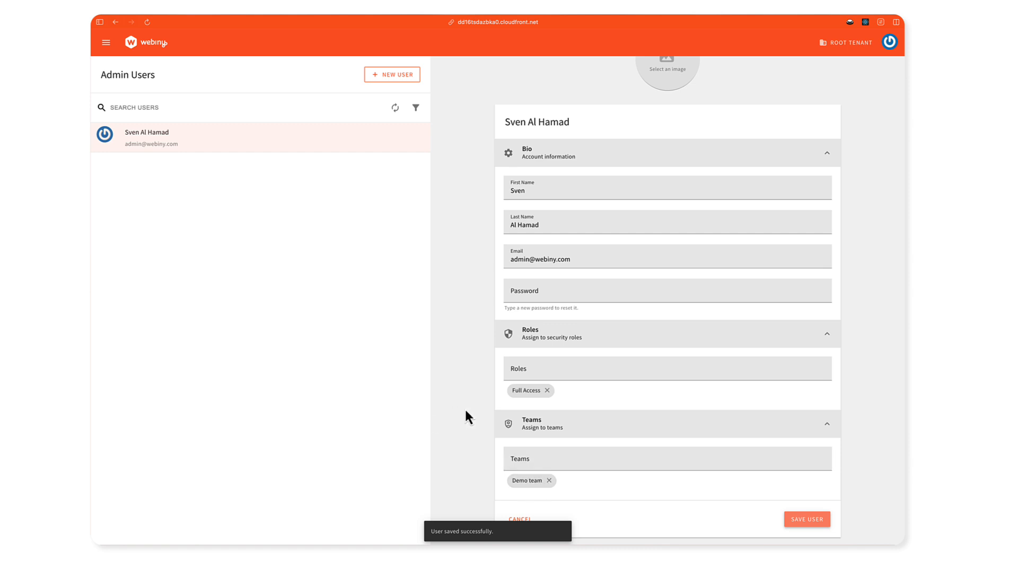
# Step: Open the Roles settings and view the details of the Full Access and Anonymous roles
pyautogui.click(111, 46)
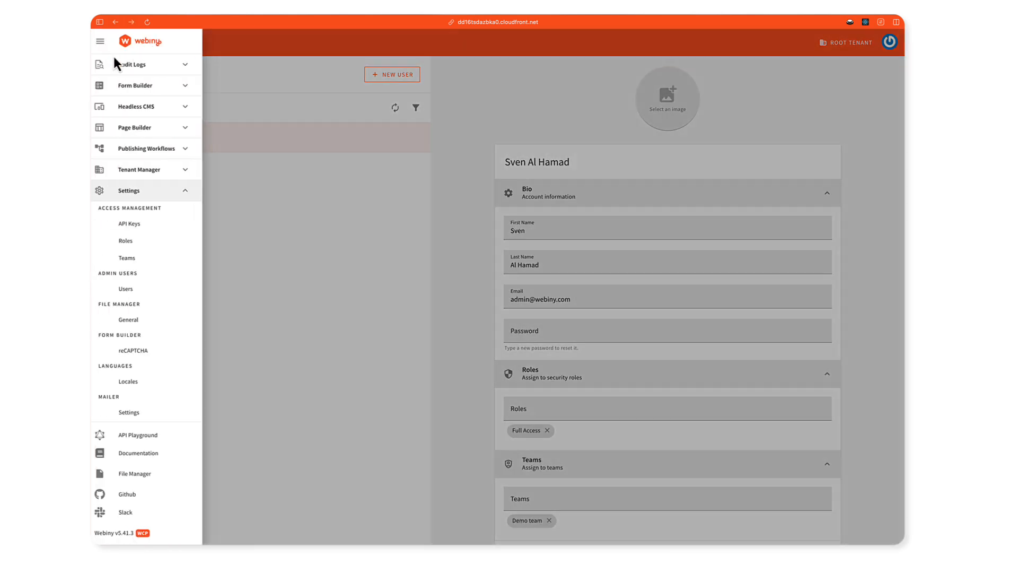
pyautogui.click(149, 247)
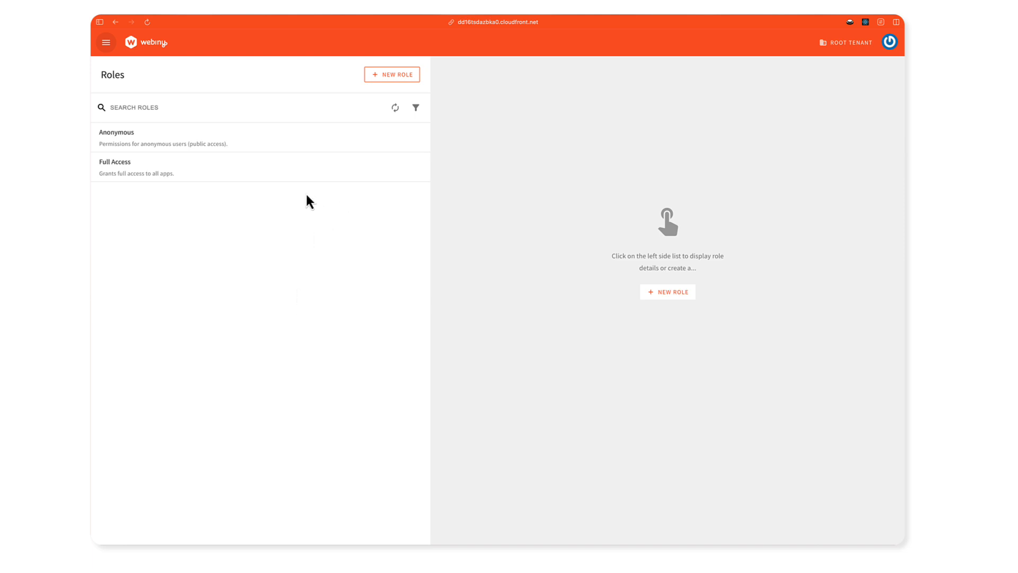
pyautogui.click(253, 148)
pyautogui.click(280, 178)
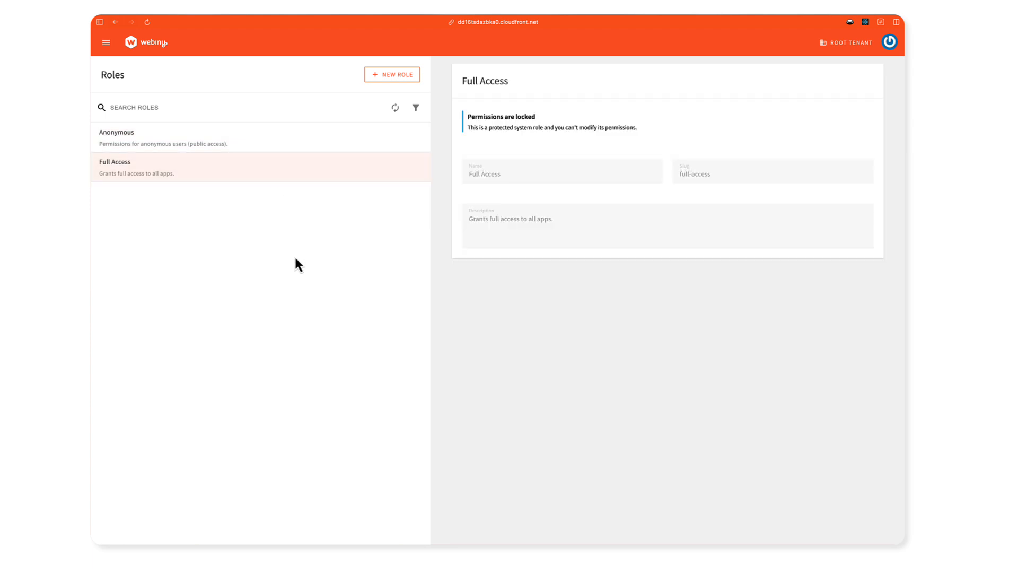
pyautogui.click(302, 151)
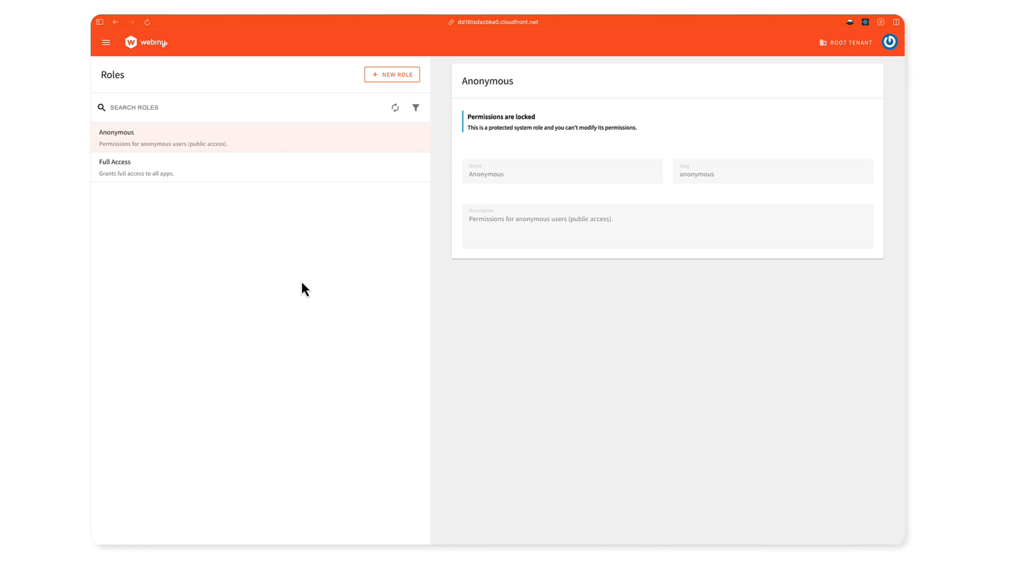
# Step: Start a new role named "Custom role" with slug "custom-role" and description "This is a custom role for the video demo."
pyautogui.click(394, 79)
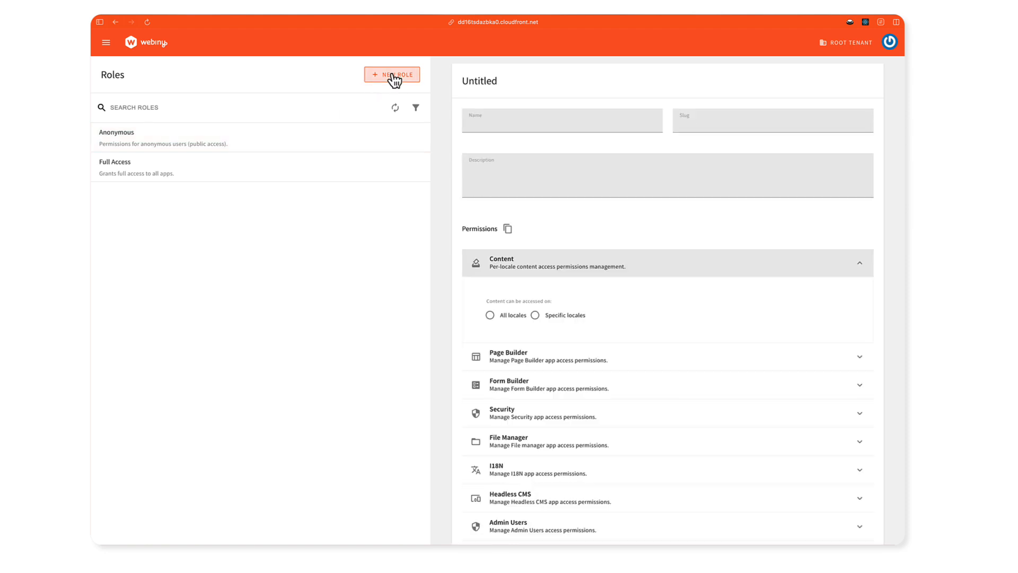
pyautogui.click(533, 124)
pyautogui.write('Custom role')
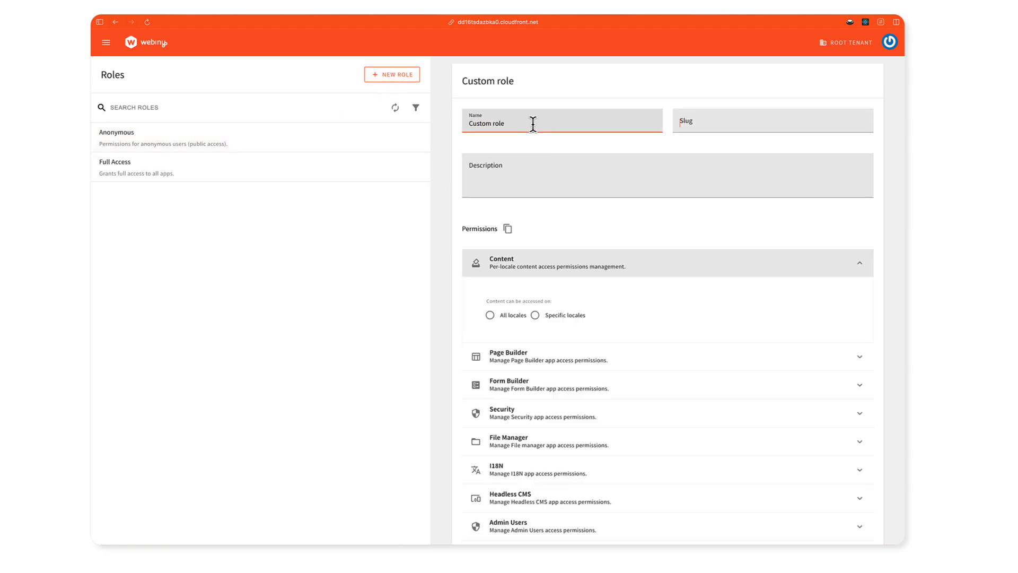
pyautogui.press('Tab')
pyautogui.write('custom-role')
pyautogui.press('Tab')
pyautogui.write('This is a custom role for the video demo.')
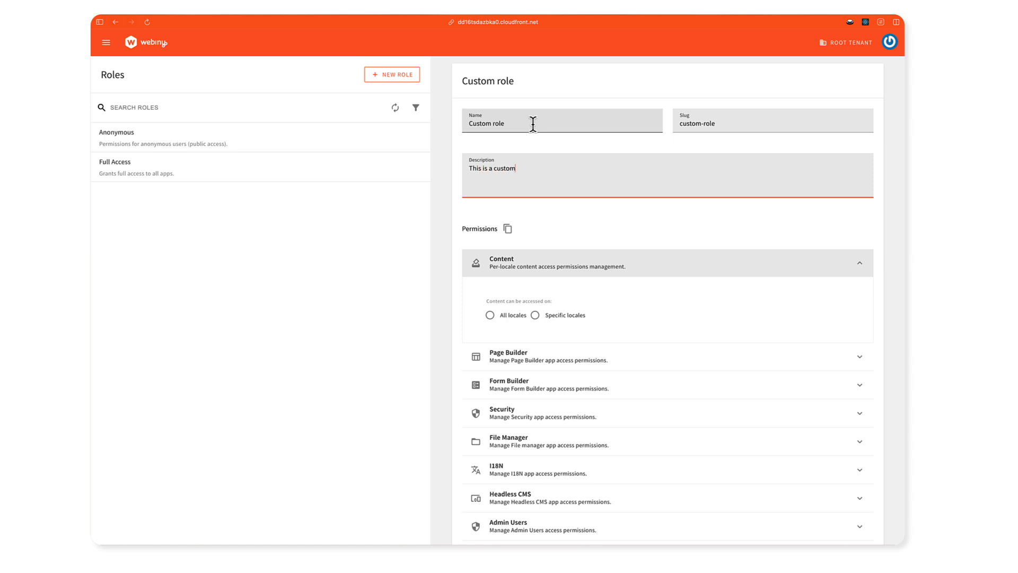
# Step: Review the permission categories available for the custom role and expand the Content locale access settings
pyautogui.scroll(-2, 574, 218)
pyautogui.click(574, 197)
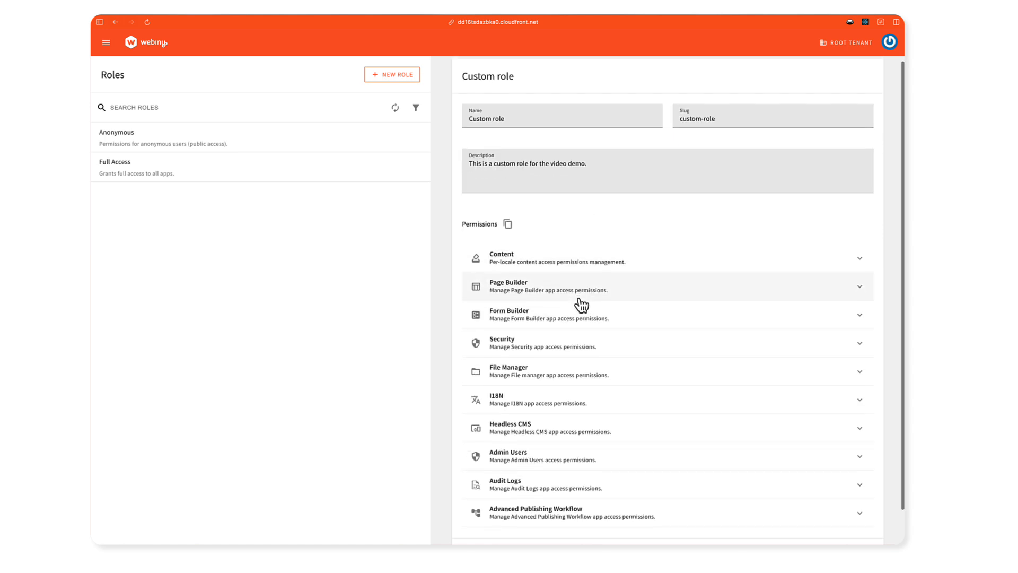
pyautogui.scroll(-1, 614, 275)
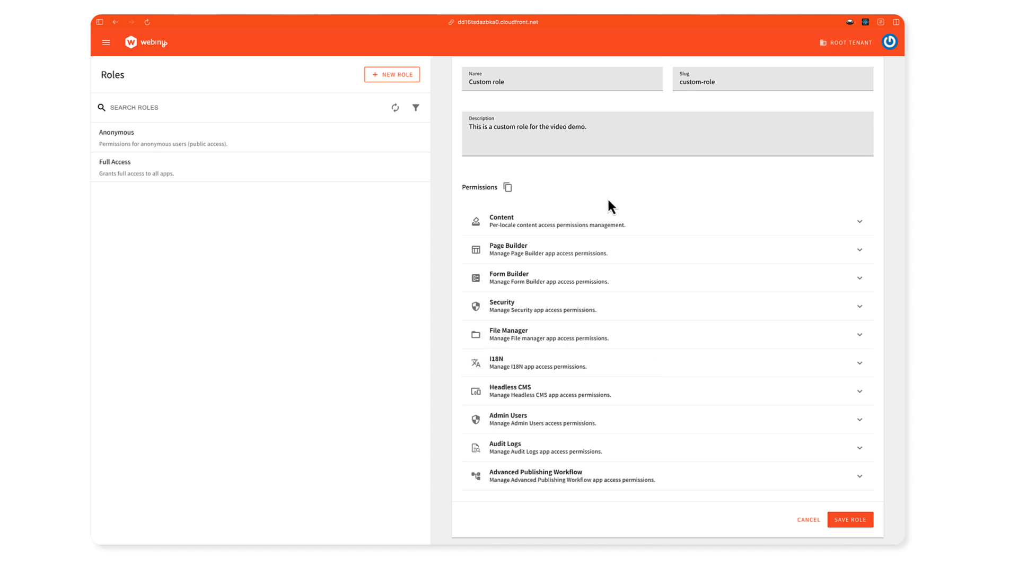
pyautogui.scroll(1, 610, 198)
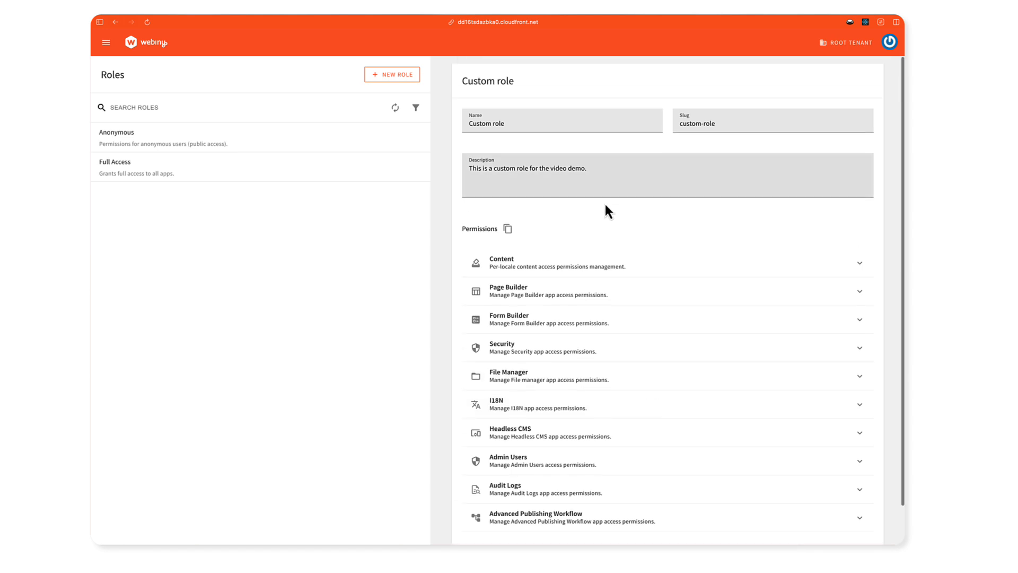
pyautogui.scroll(-1, 605, 207)
pyautogui.click(591, 223)
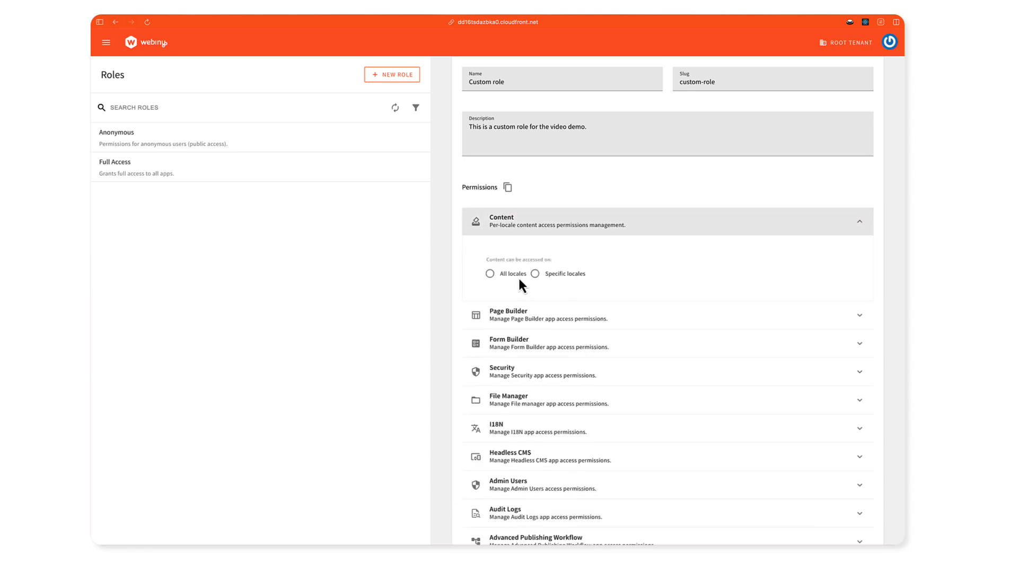
# Step: Try the Specific locales option for content access, set it to All locales, and collapse the Content permissions
pyautogui.click(570, 276)
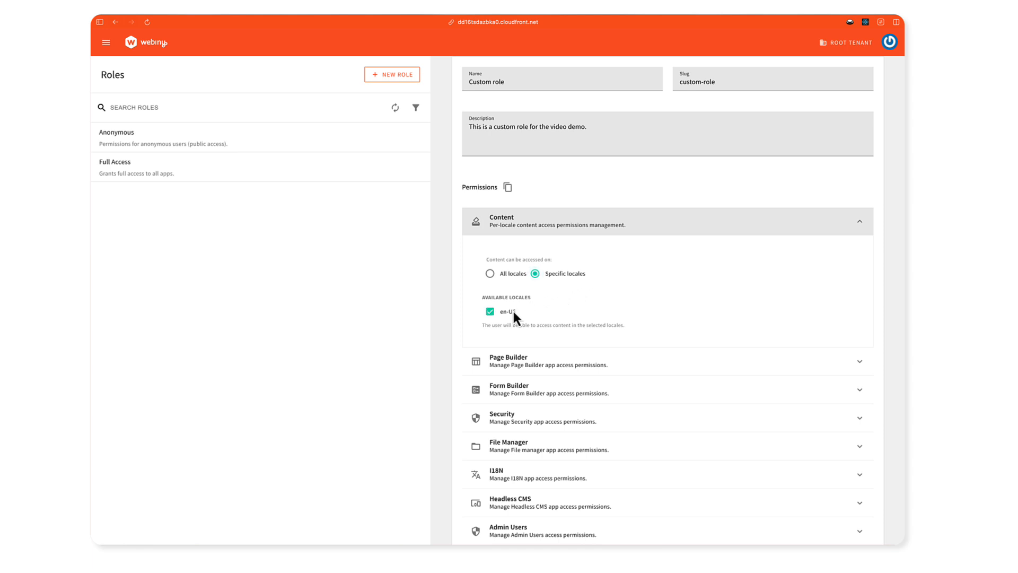
pyautogui.click(508, 281)
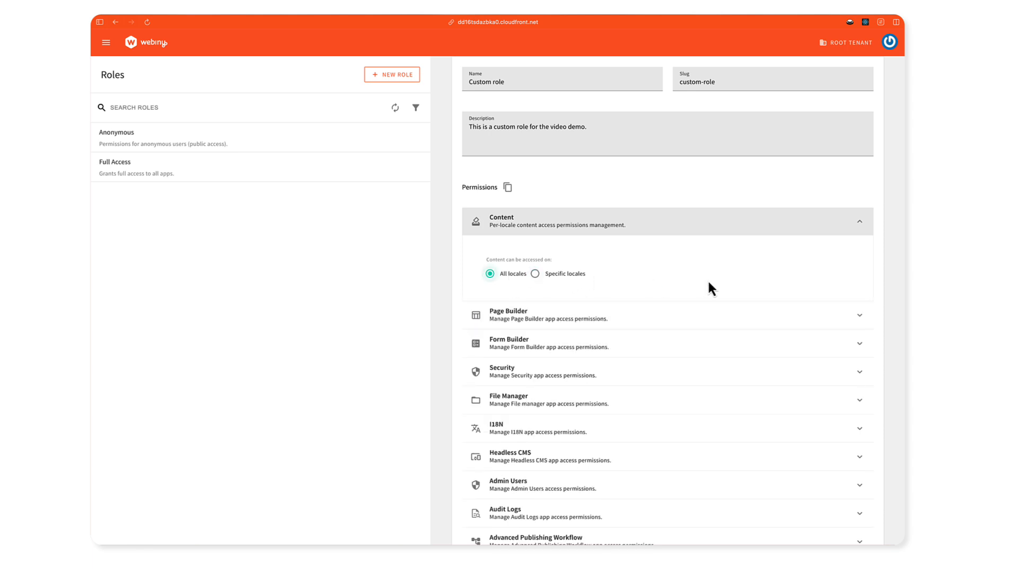
pyautogui.click(541, 230)
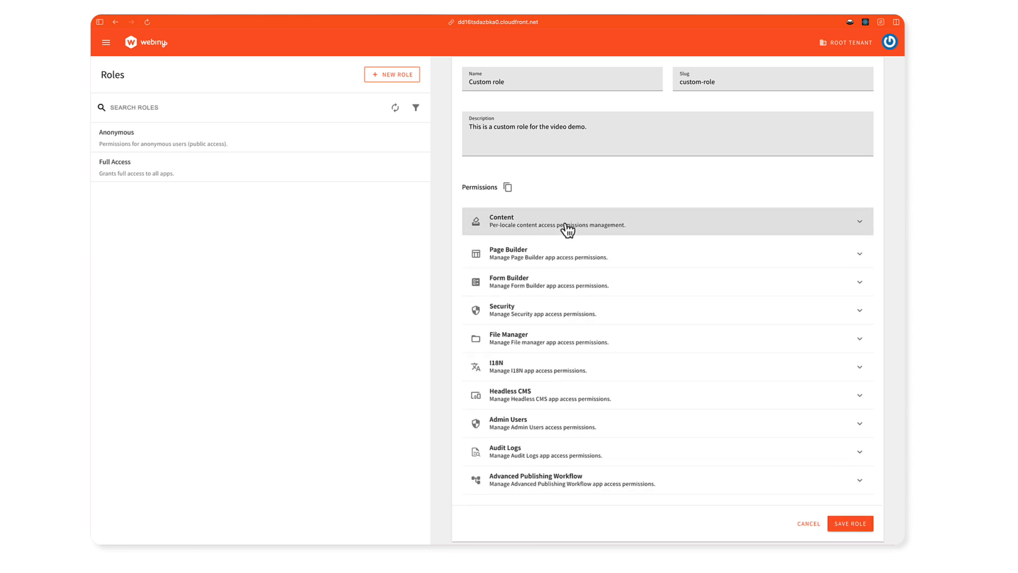
# Step: Try Full access and Custom access as the Page Builder access level and review the custom permission sections
pyautogui.click(604, 255)
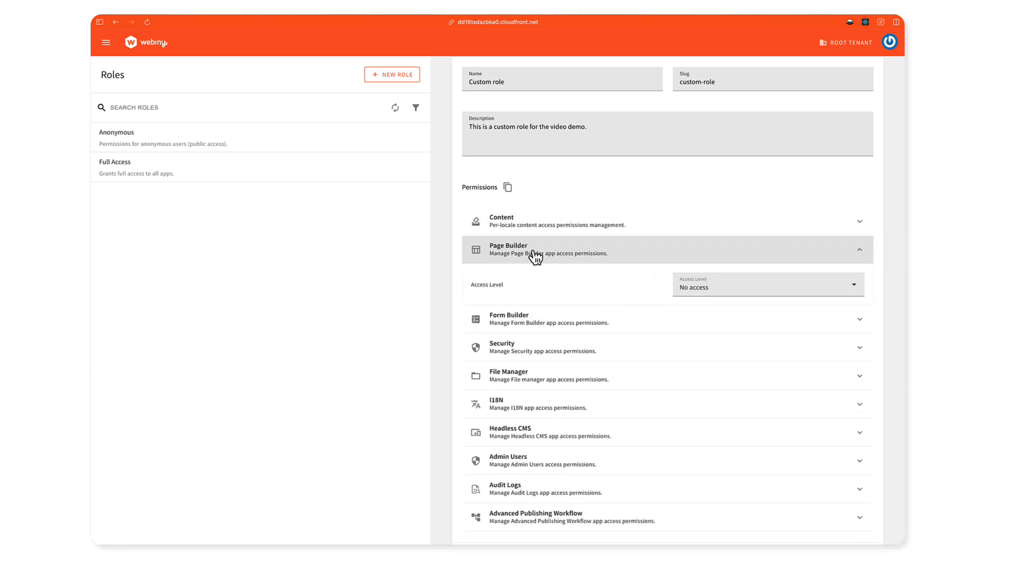
pyautogui.click(765, 288)
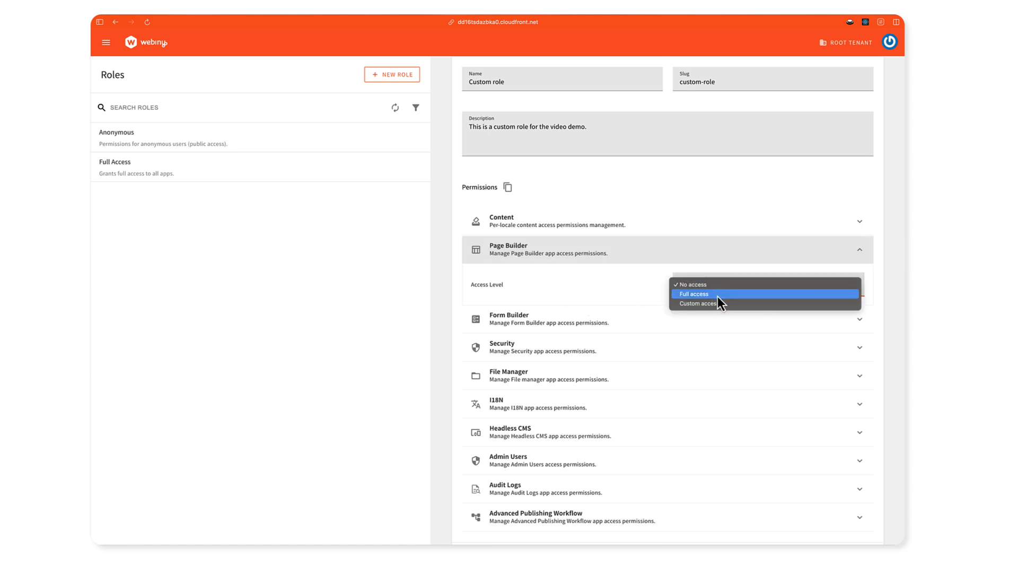
pyautogui.click(718, 295)
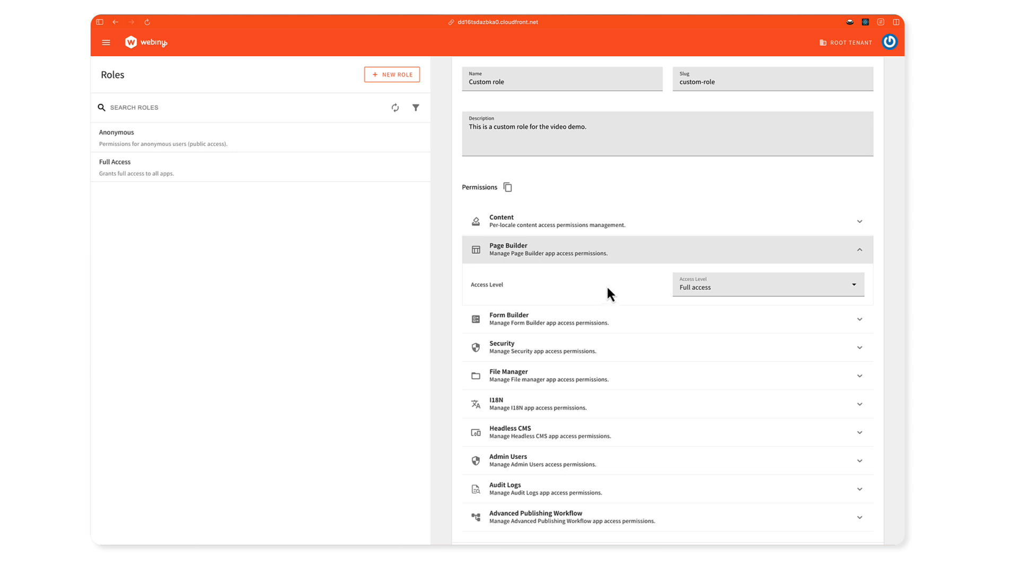
pyautogui.click(679, 288)
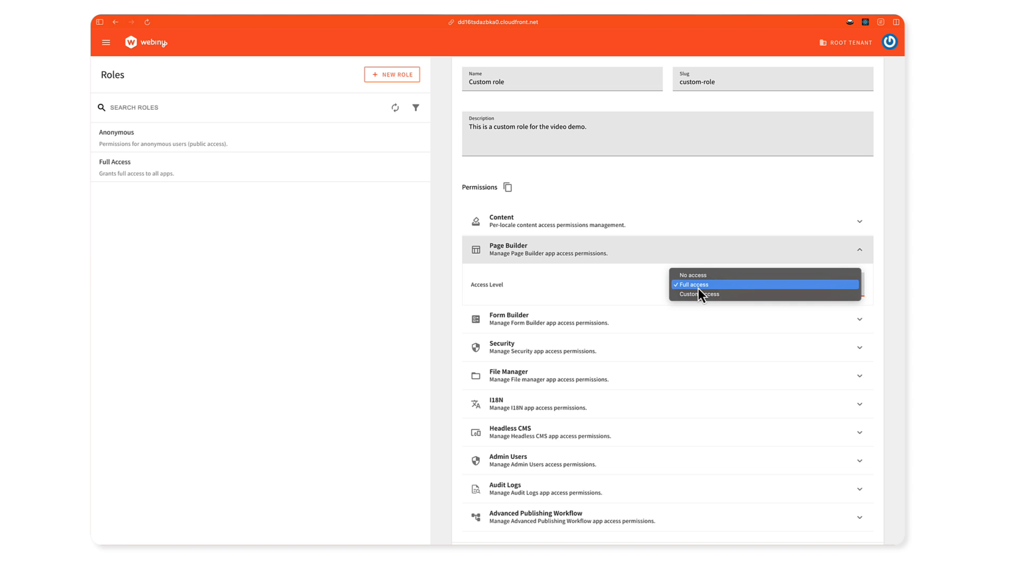
pyautogui.click(702, 298)
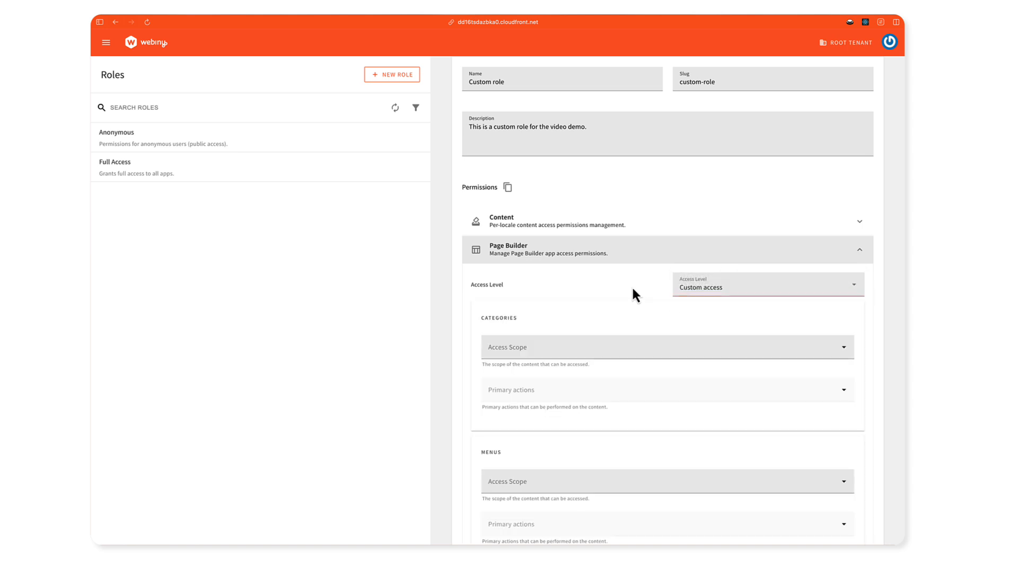
pyautogui.scroll(-3, 632, 287)
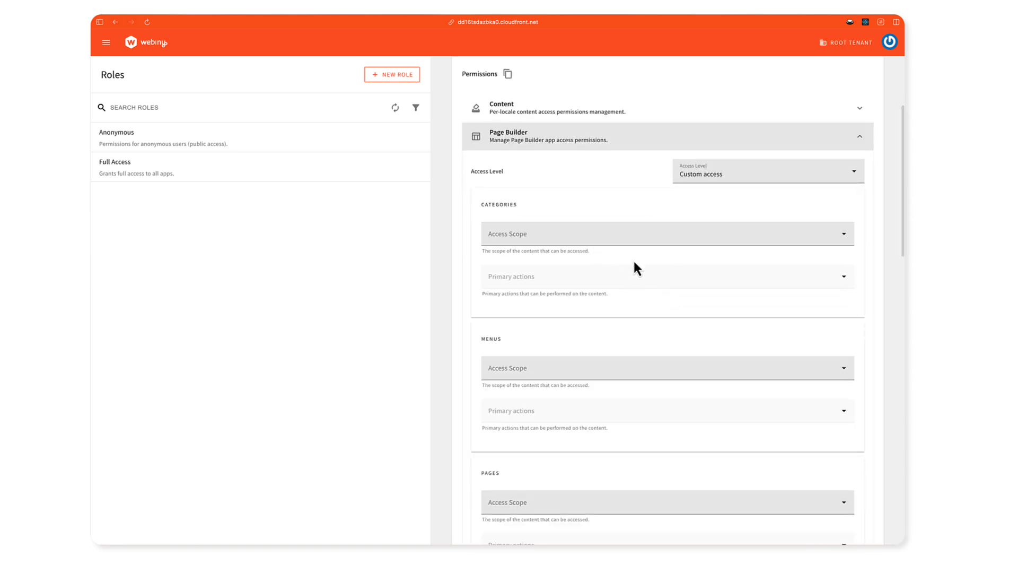
pyautogui.scroll(-4, 584, 374)
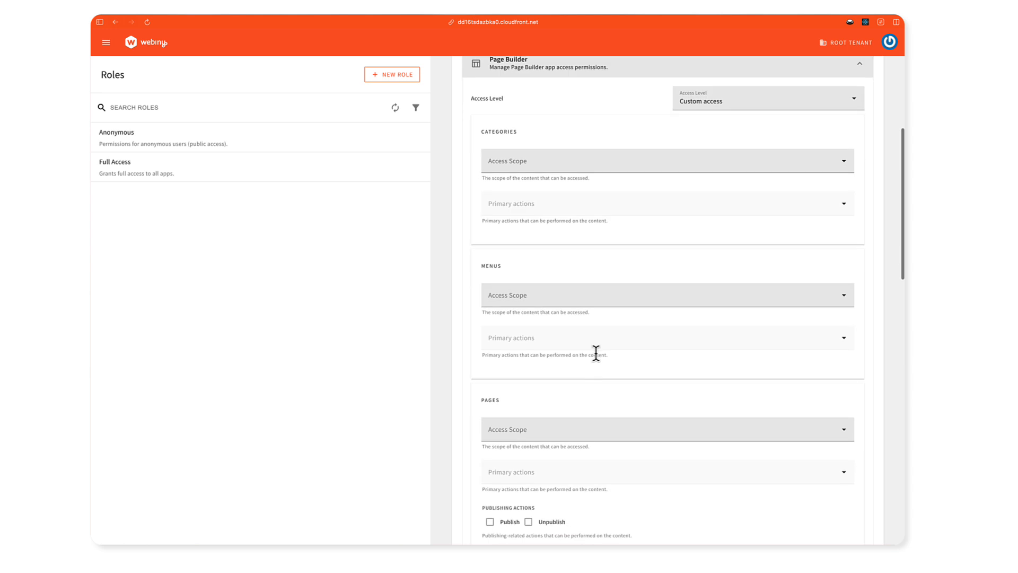
pyautogui.scroll(-2, 592, 380)
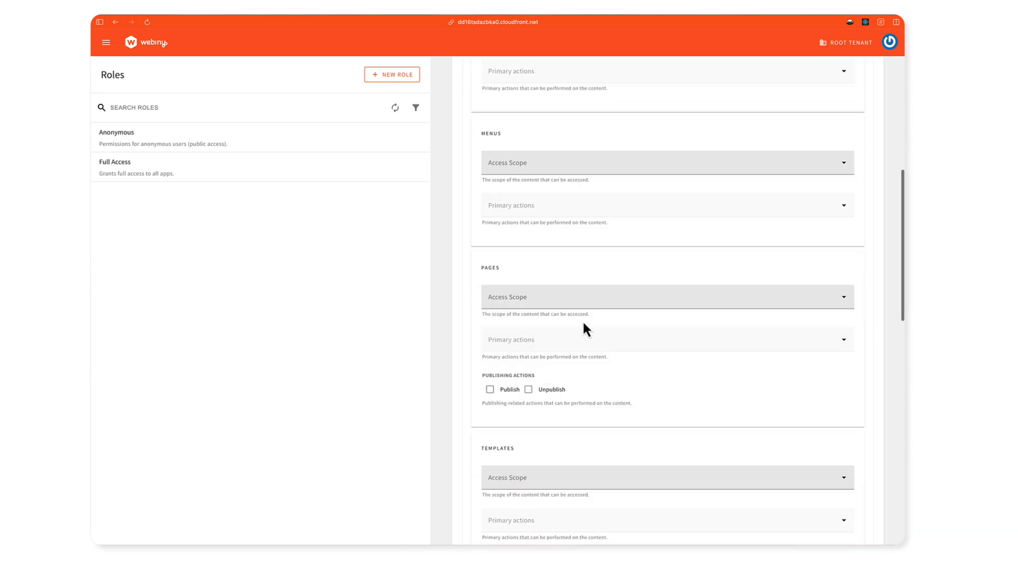
# Step: Set the access scope for Page Builder pages to All content and view the available primary actions
pyautogui.click(554, 299)
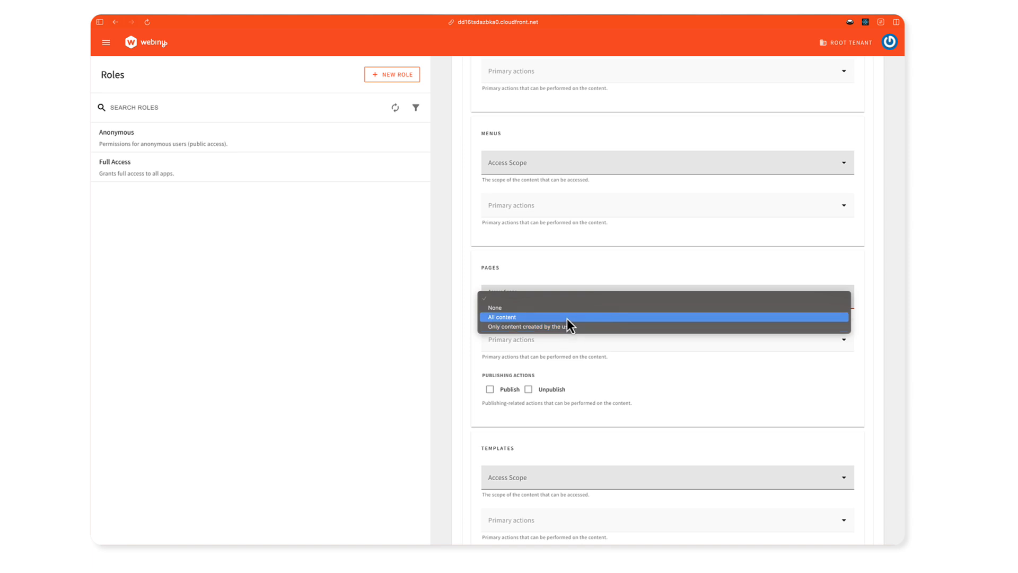
pyautogui.click(566, 317)
pyautogui.click(557, 337)
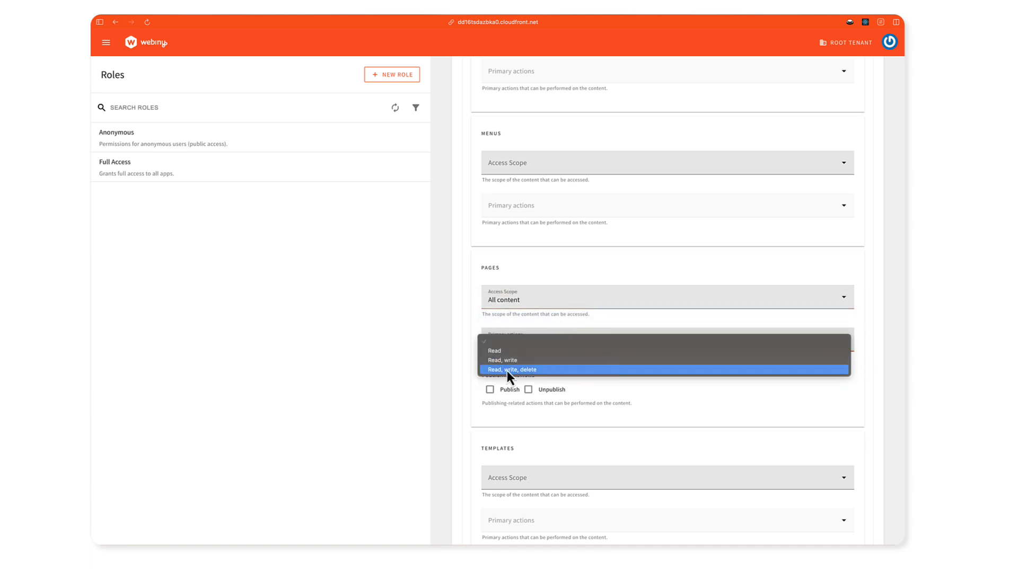
pyautogui.click(593, 392)
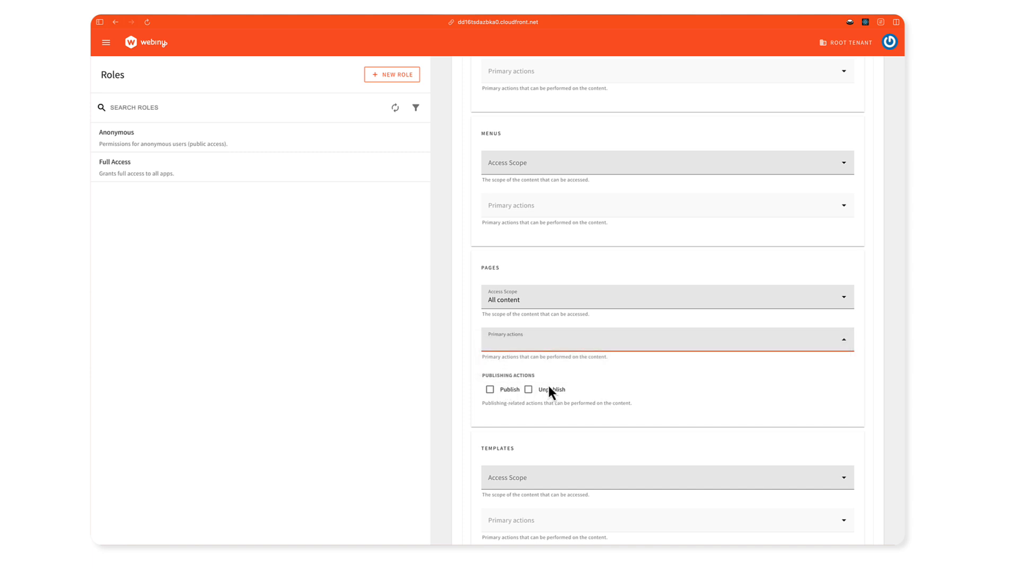
pyautogui.click(555, 277)
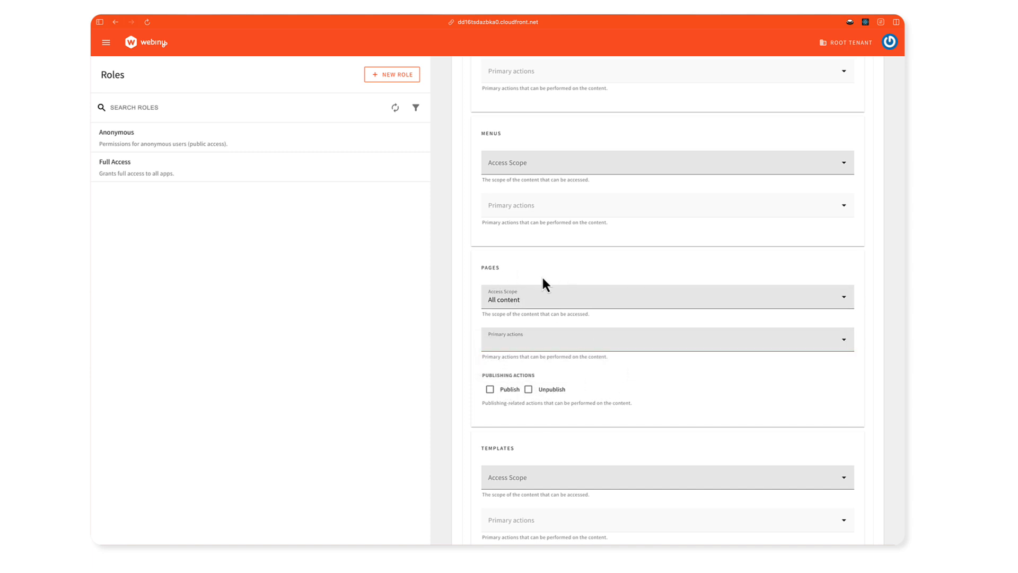
# Step: Enable the Unpublish publishing action for Page Builder pages
pyautogui.scroll(5, 543, 273)
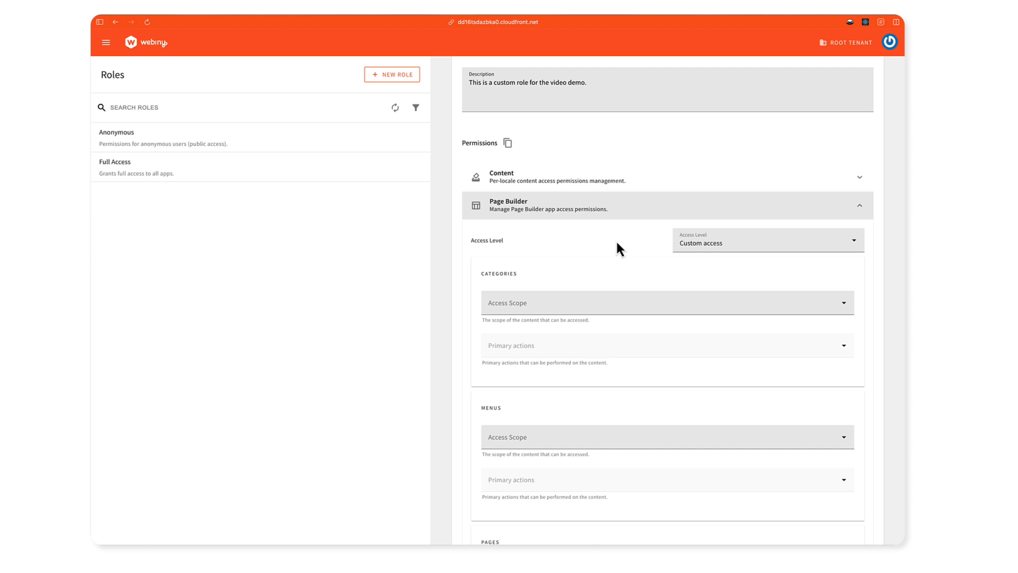
pyautogui.scroll(-5, 613, 246)
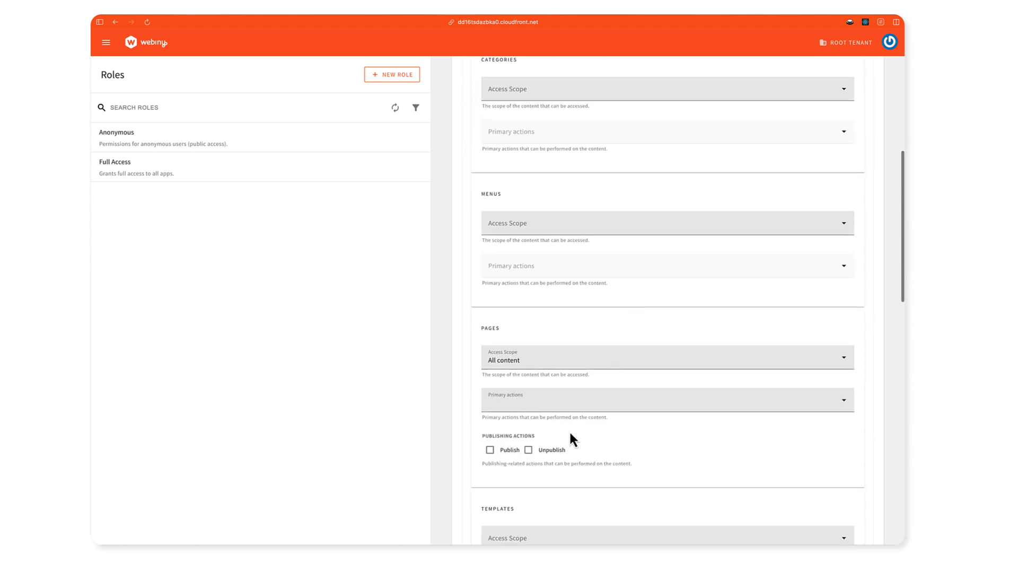
pyautogui.click(529, 450)
pyautogui.click(510, 450)
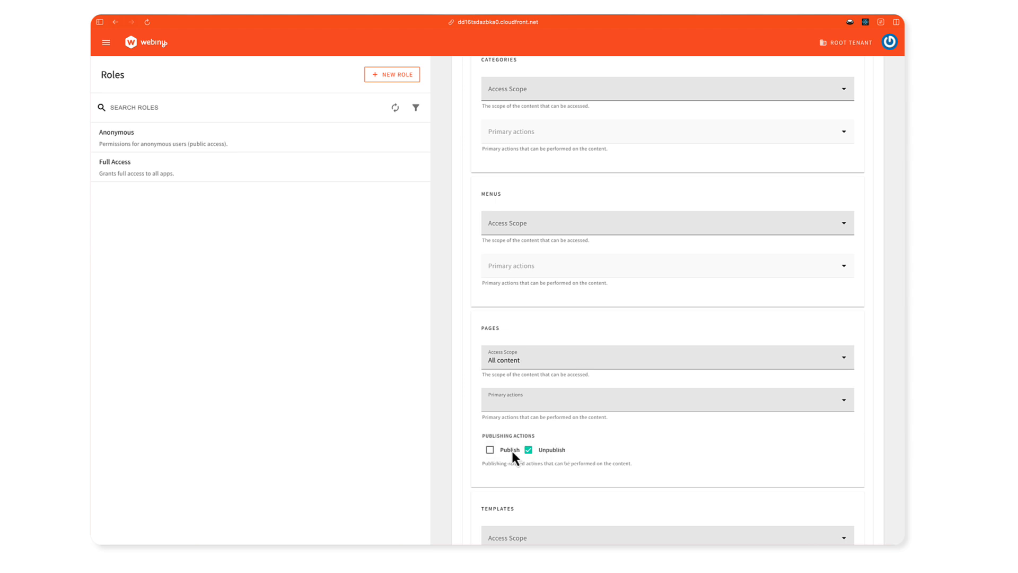
# Step: Set the Page Builder access level back to No access and collapse its permissions
pyautogui.scroll(3, 615, 318)
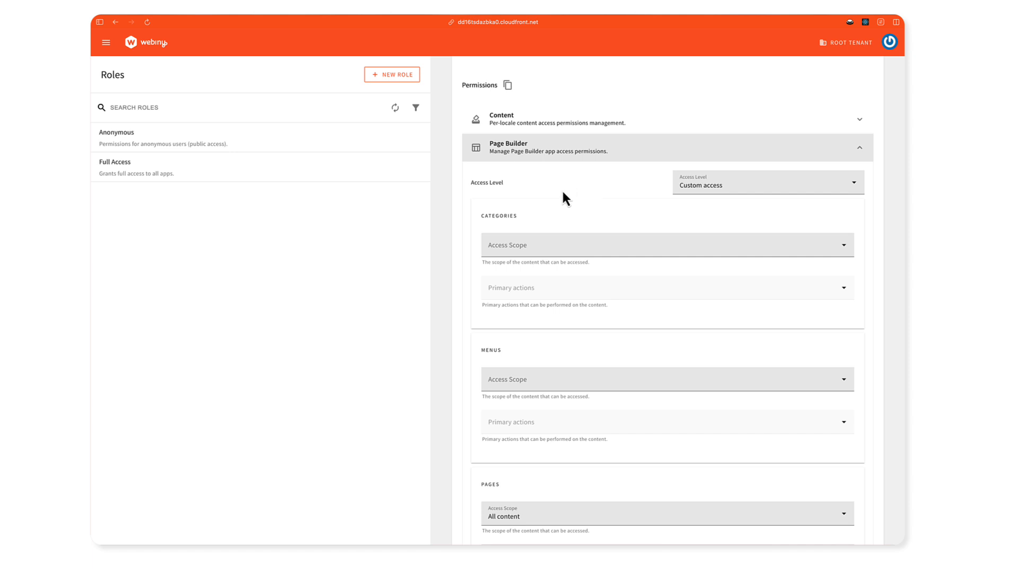
pyautogui.scroll(-5, 564, 191)
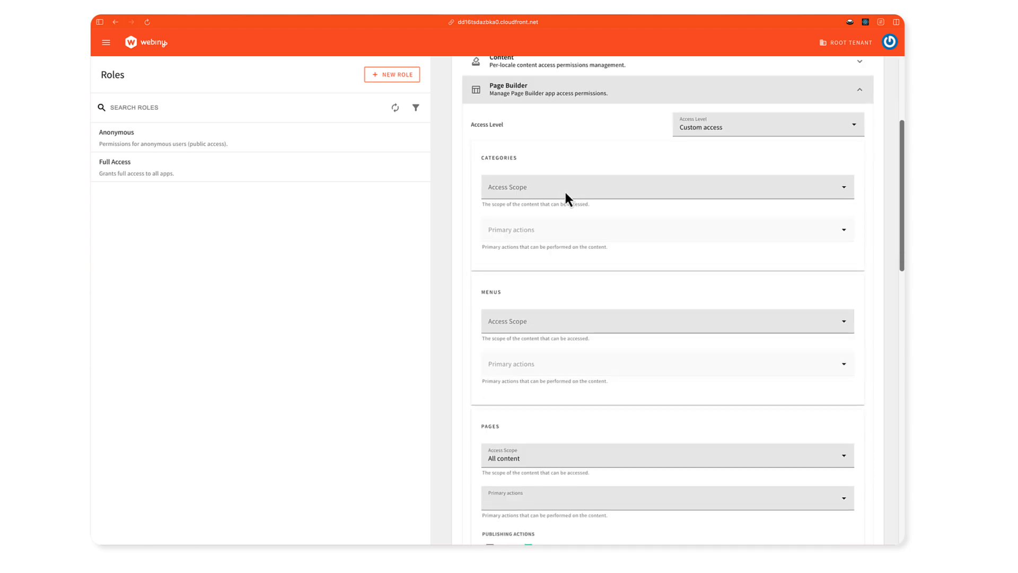
pyautogui.scroll(-1, 623, 260)
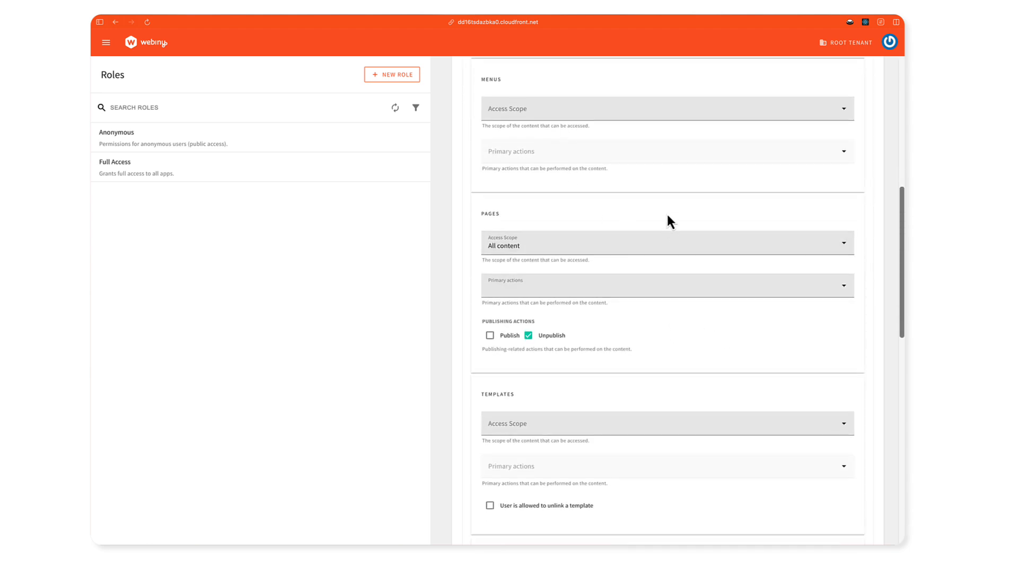
pyautogui.scroll(6, 657, 221)
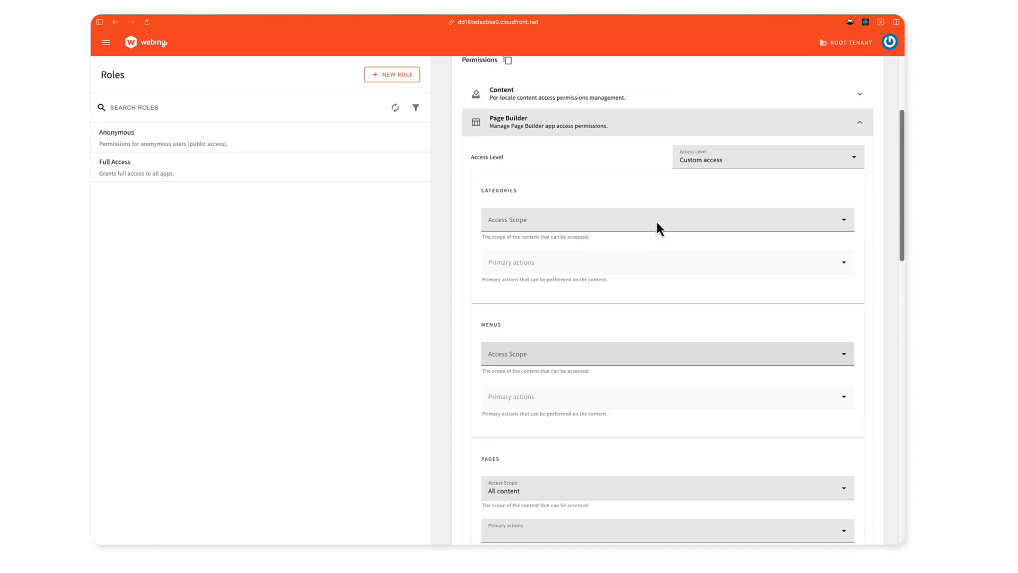
pyautogui.click(748, 201)
pyautogui.click(740, 179)
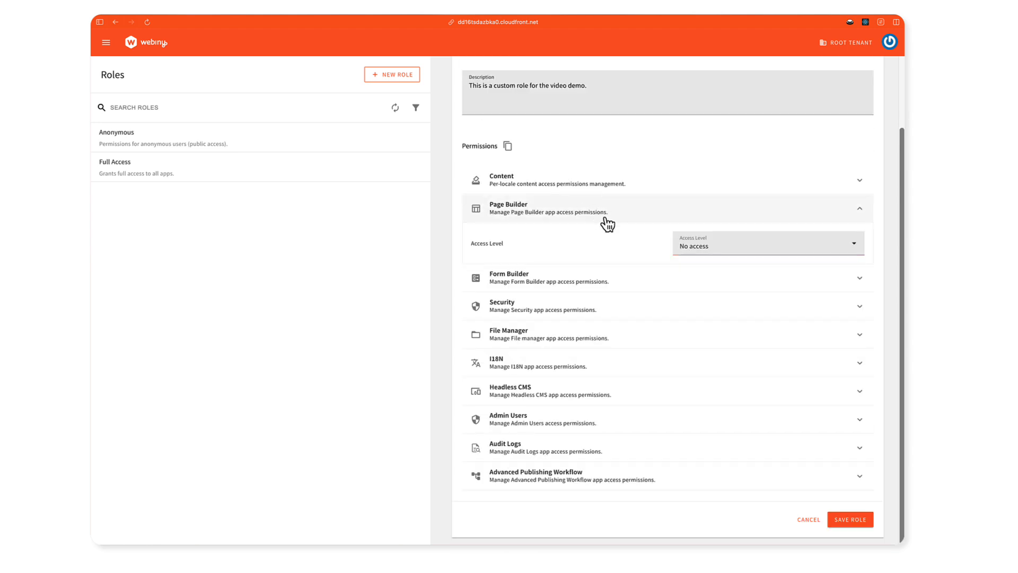
pyautogui.click(609, 217)
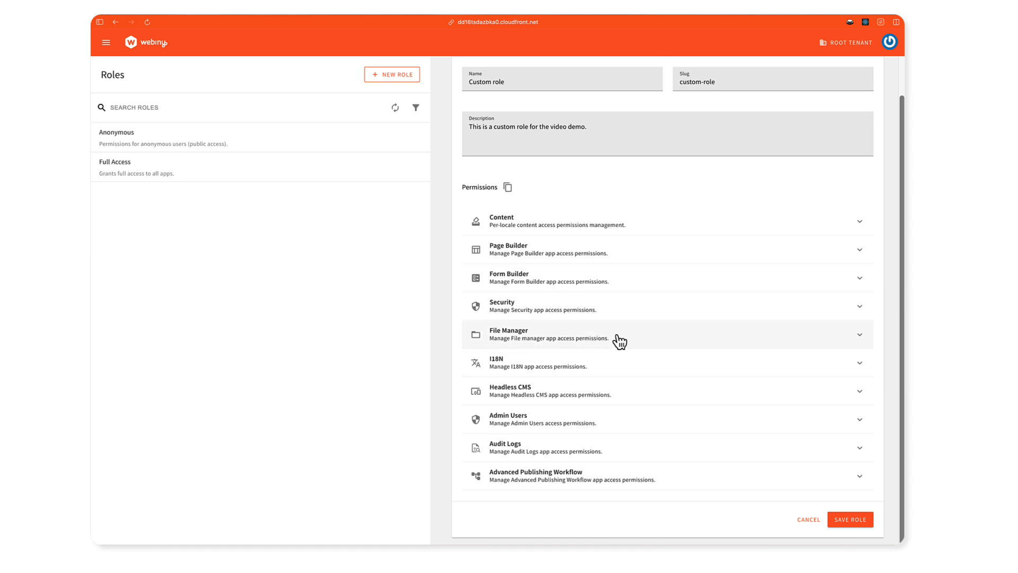
# Step: Expand the Headless CMS permissions and set the access level to Custom access
pyautogui.click(597, 399)
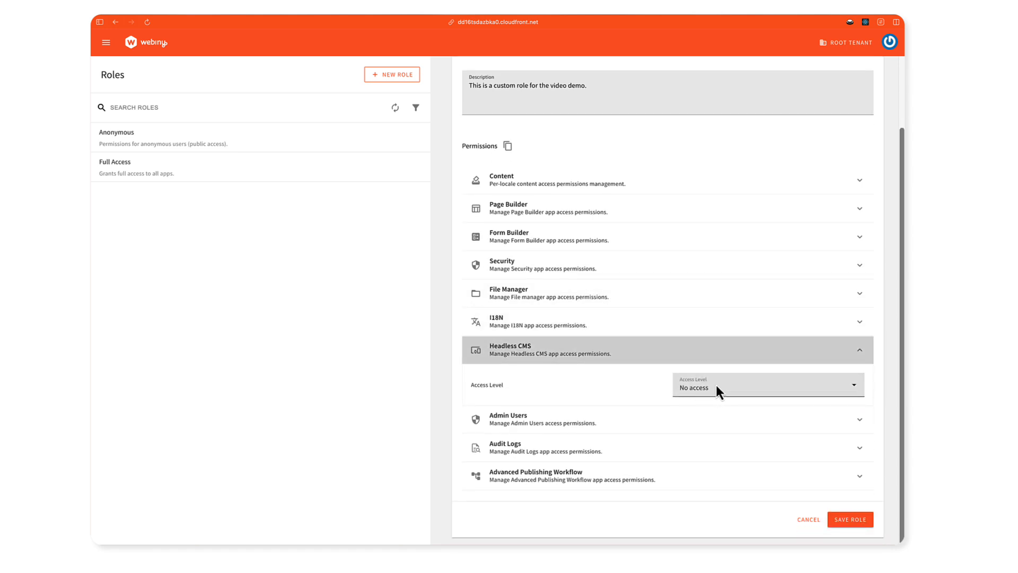
pyautogui.click(714, 383)
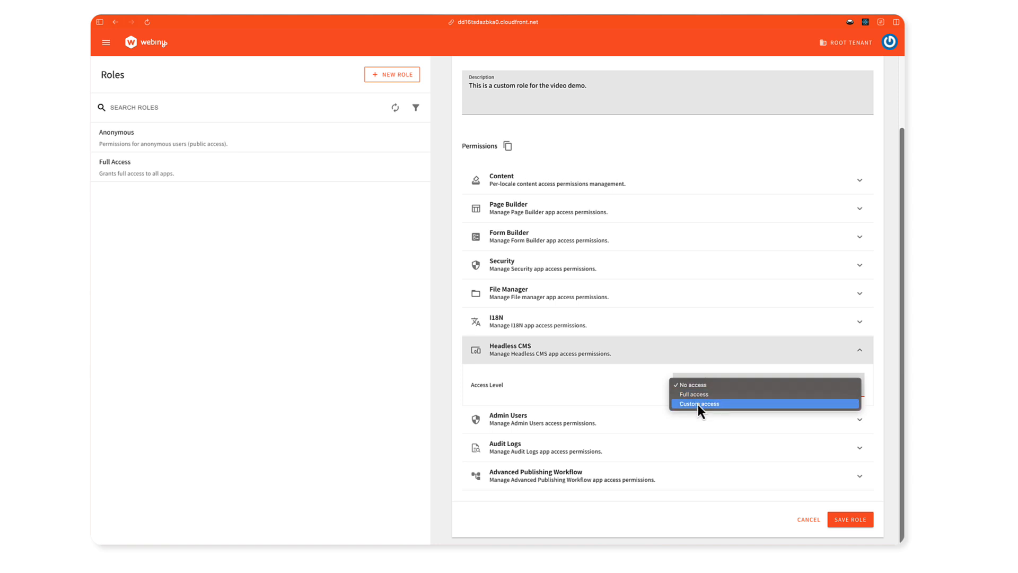
pyautogui.click(585, 378)
pyautogui.scroll(-1, 586, 378)
pyautogui.click(604, 350)
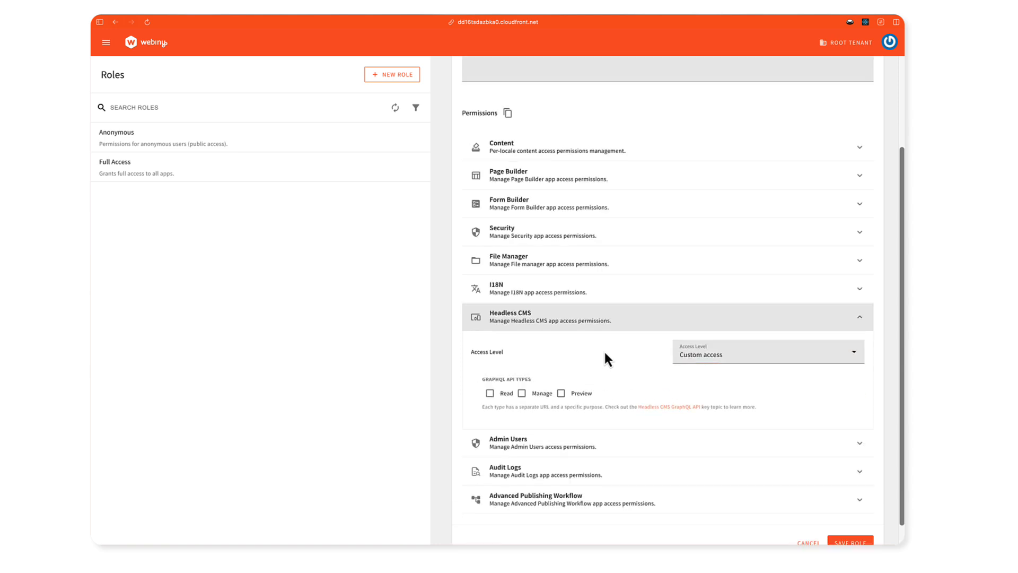
# Step: Enable the Read, Manage and Preview GraphQL API types for the Headless CMS permissions
pyautogui.scroll(-1, 603, 350)
pyautogui.click(523, 383)
pyautogui.click(491, 383)
pyautogui.scroll(-2, 646, 339)
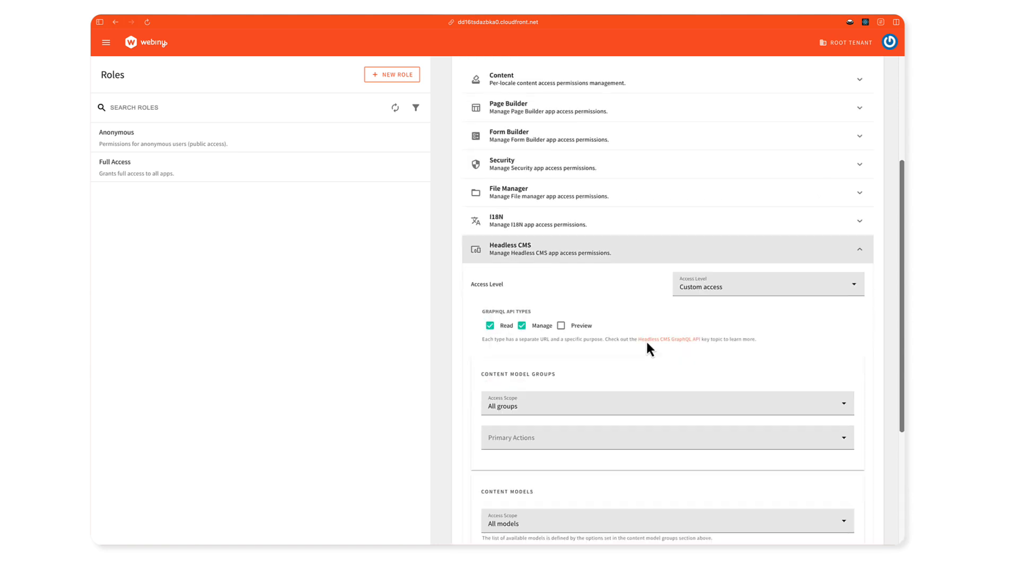
pyautogui.click(586, 320)
# Step: Review the Headless CMS content permissions and set the primary actions for content model groups to Read
pyautogui.scroll(-2, 648, 314)
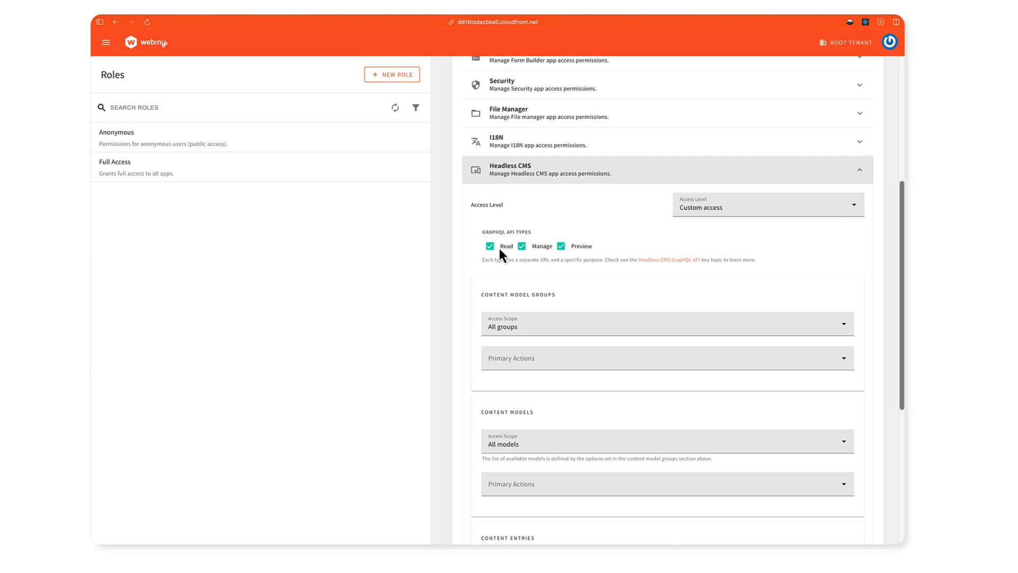
pyautogui.scroll(-3, 613, 267)
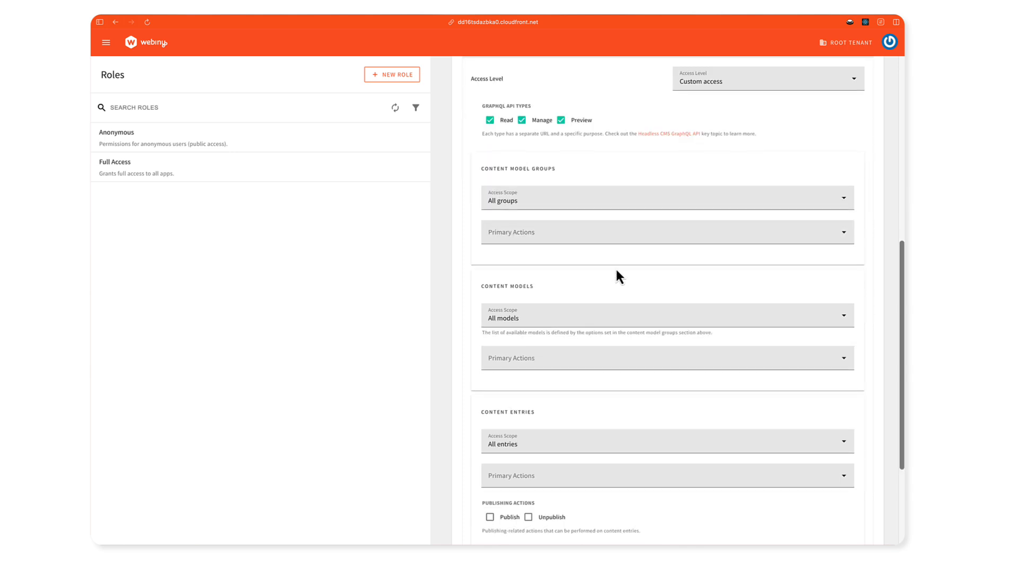
pyautogui.scroll(2, 589, 273)
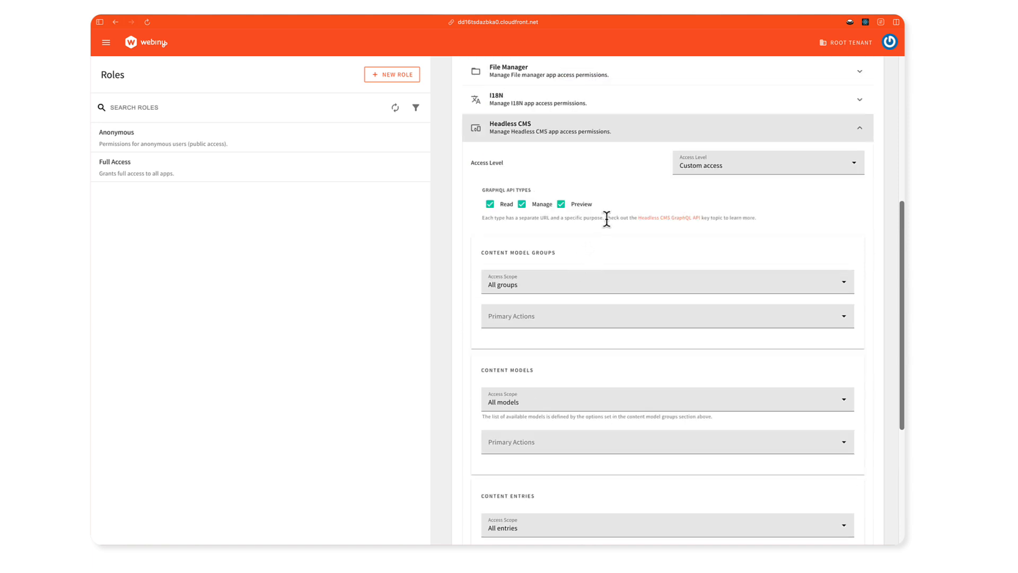
pyautogui.scroll(-2, 609, 230)
pyautogui.moveTo(486, 184); pyautogui.dragTo(561, 186)
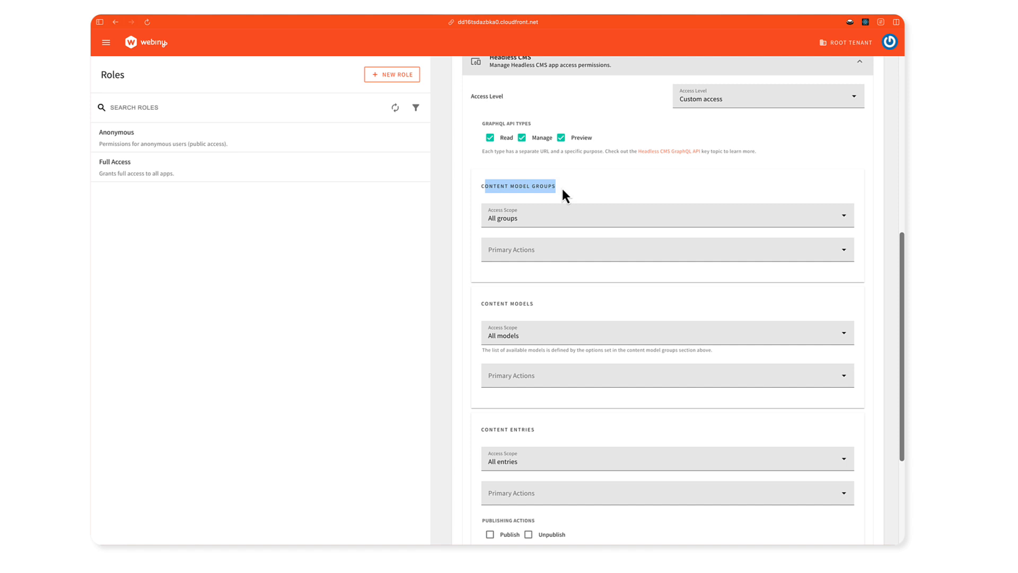
pyautogui.click(555, 186)
pyautogui.scroll(1, 550, 212)
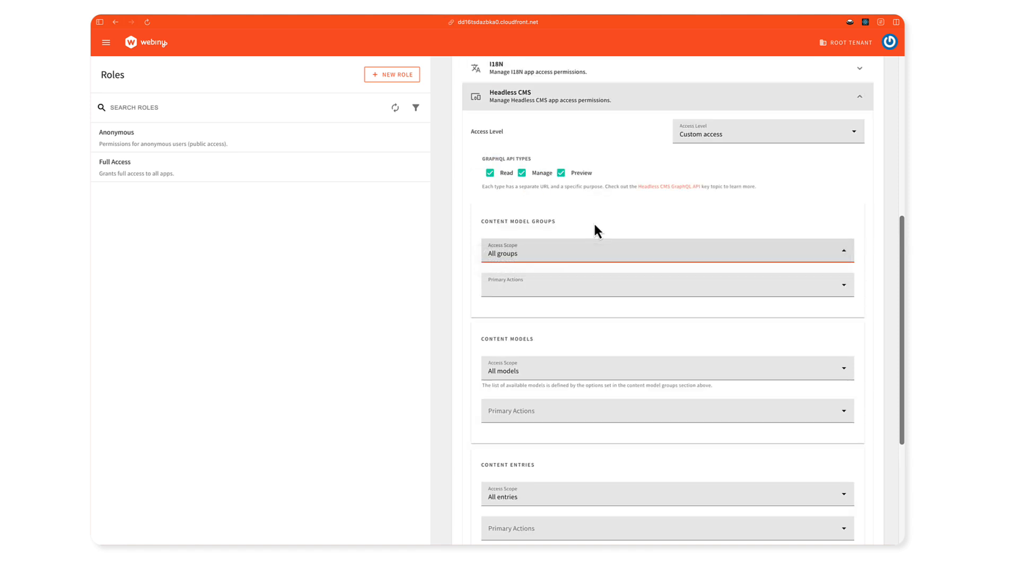
pyautogui.click(553, 291)
pyautogui.click(538, 298)
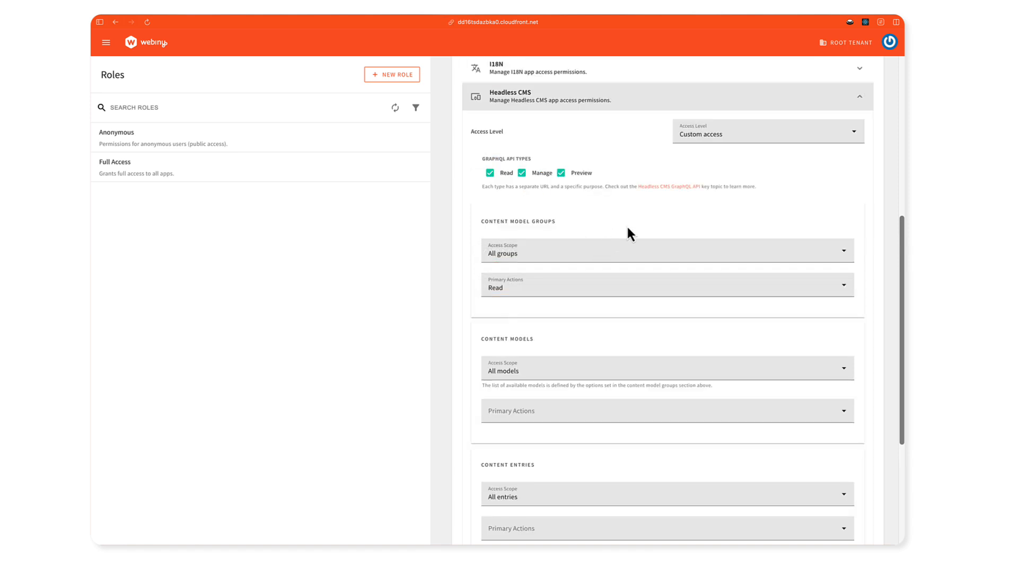
pyautogui.scroll(-2, 623, 236)
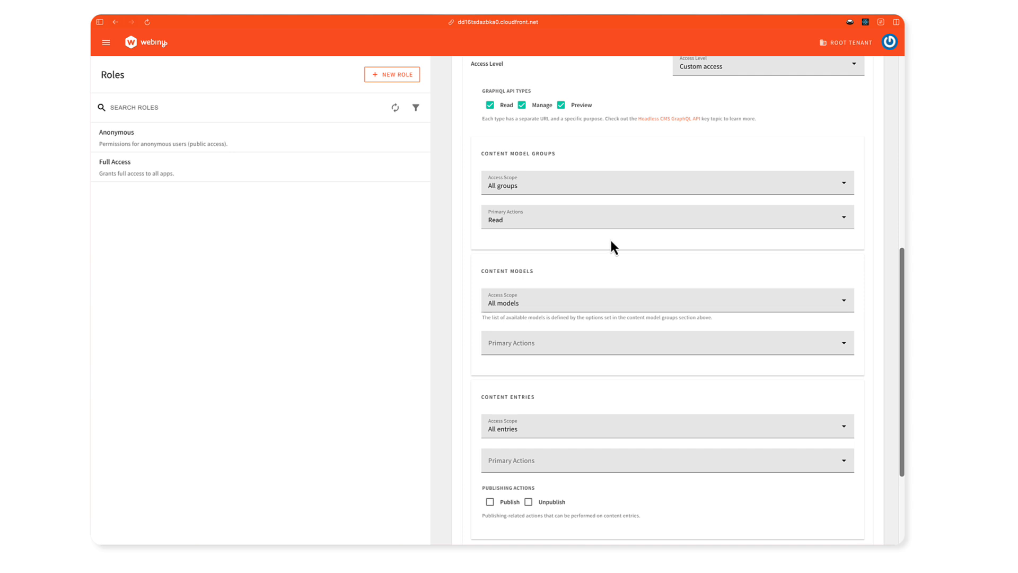
# Step: Keep the content models access scope at All models and set their primary actions to Read
pyautogui.click(542, 302)
pyautogui.click(541, 309)
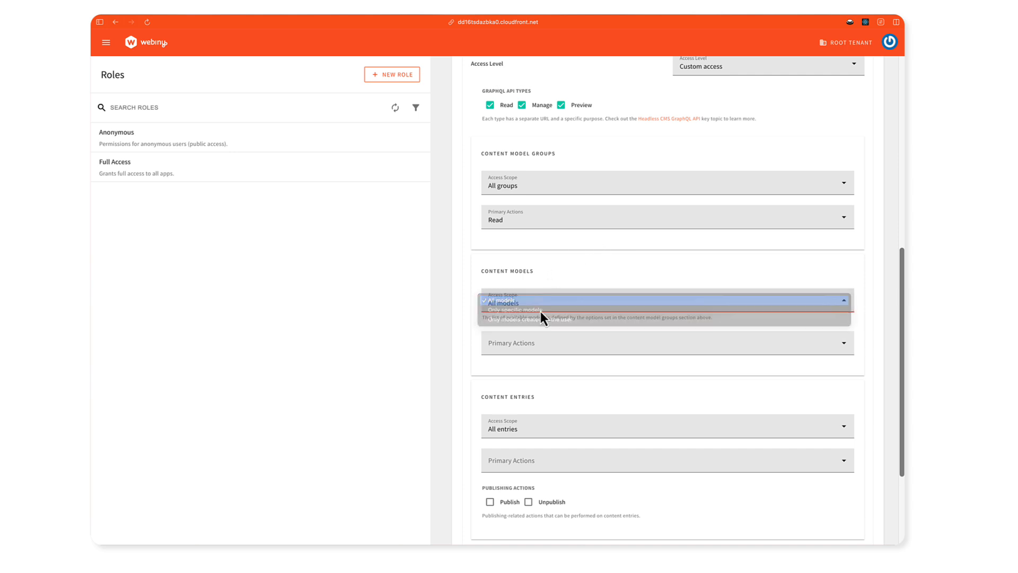
pyautogui.click(536, 344)
pyautogui.click(536, 354)
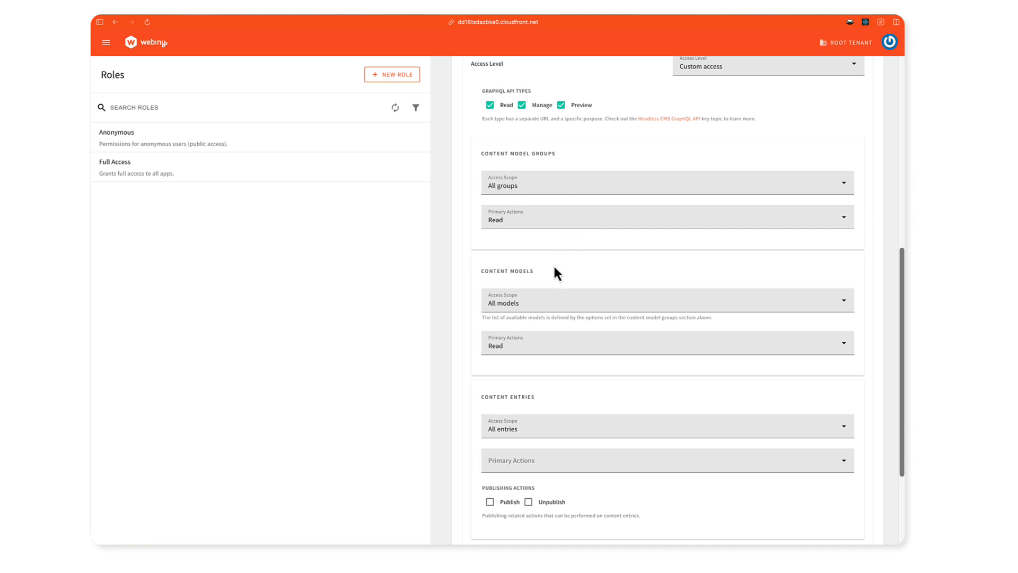
# Step: Allow Read, write, delete on all content entries, enable the Publish action, and save the role
pyautogui.scroll(-3, 619, 256)
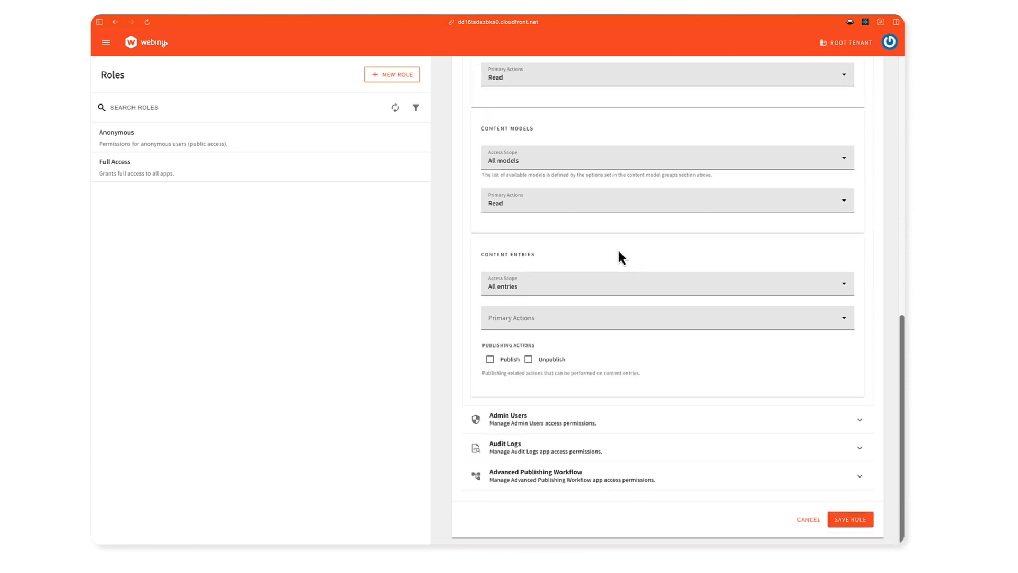
pyautogui.click(552, 287)
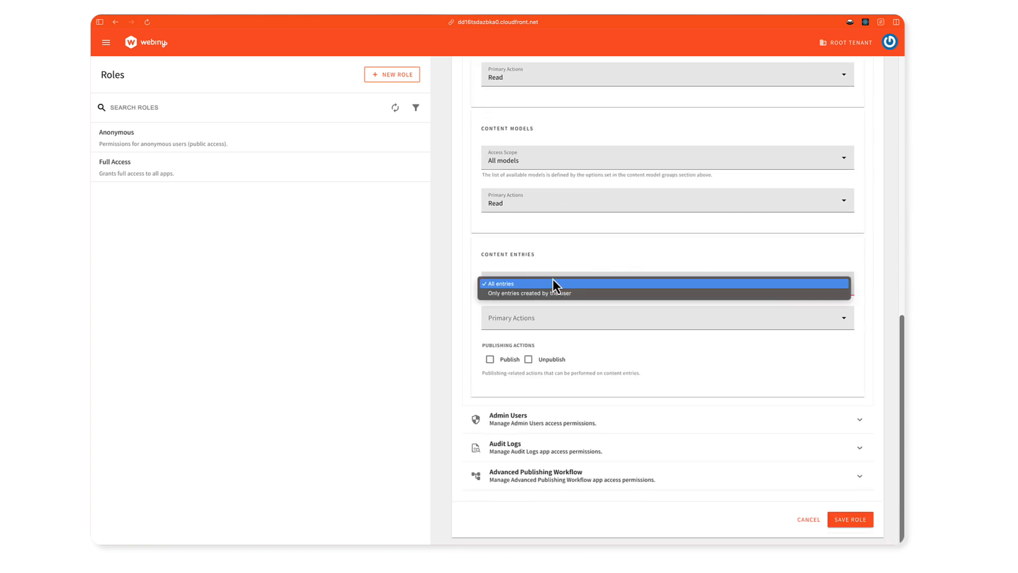
pyautogui.click(552, 283)
pyautogui.click(560, 317)
pyautogui.click(561, 347)
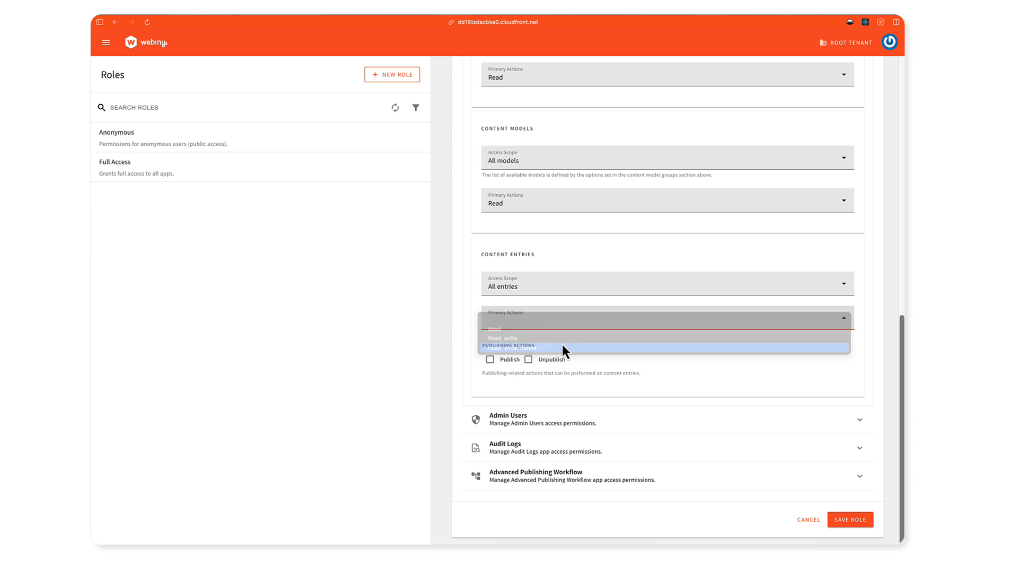
pyautogui.click(490, 360)
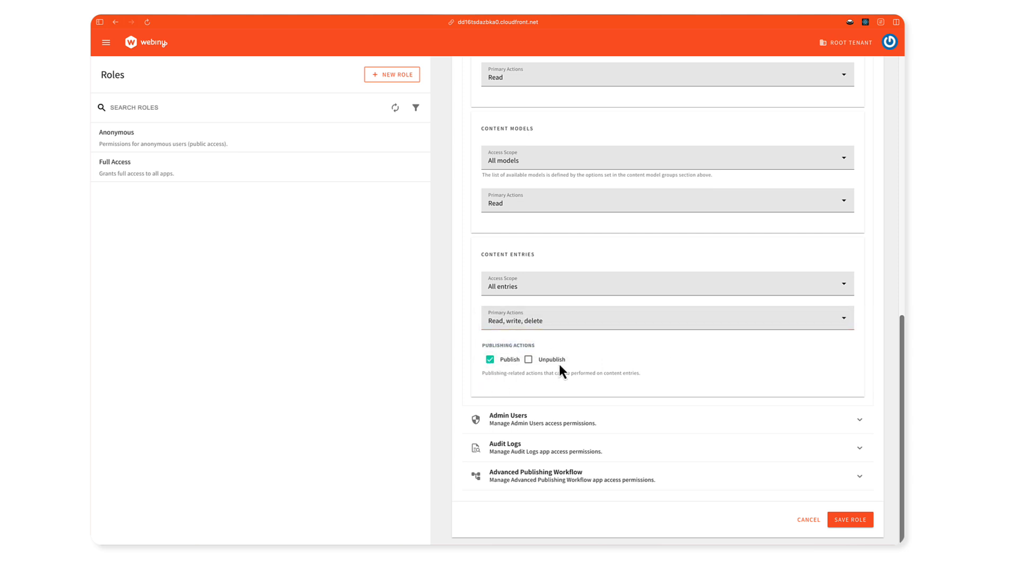
pyautogui.click(861, 521)
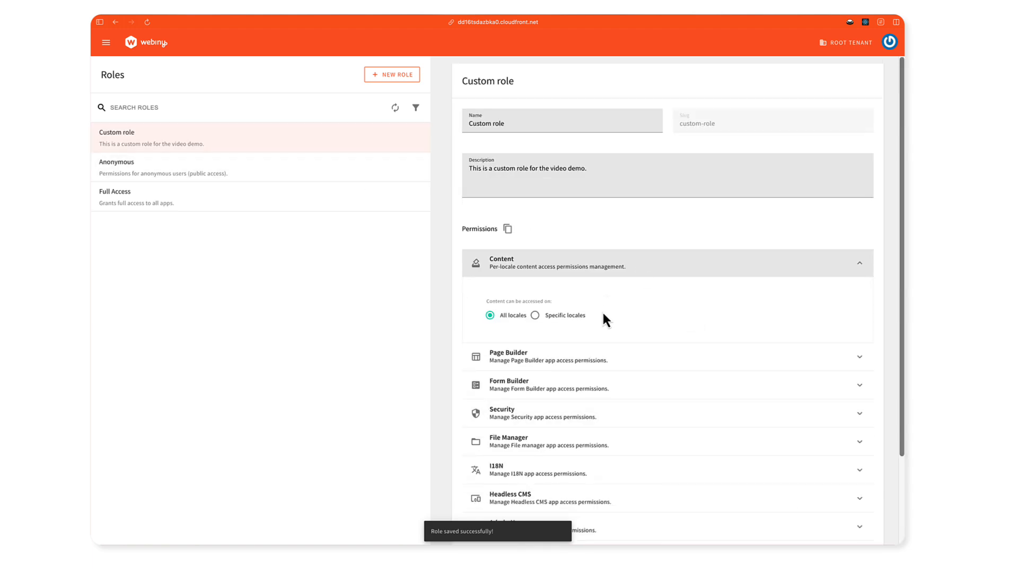
pyautogui.scroll(-3, 671, 332)
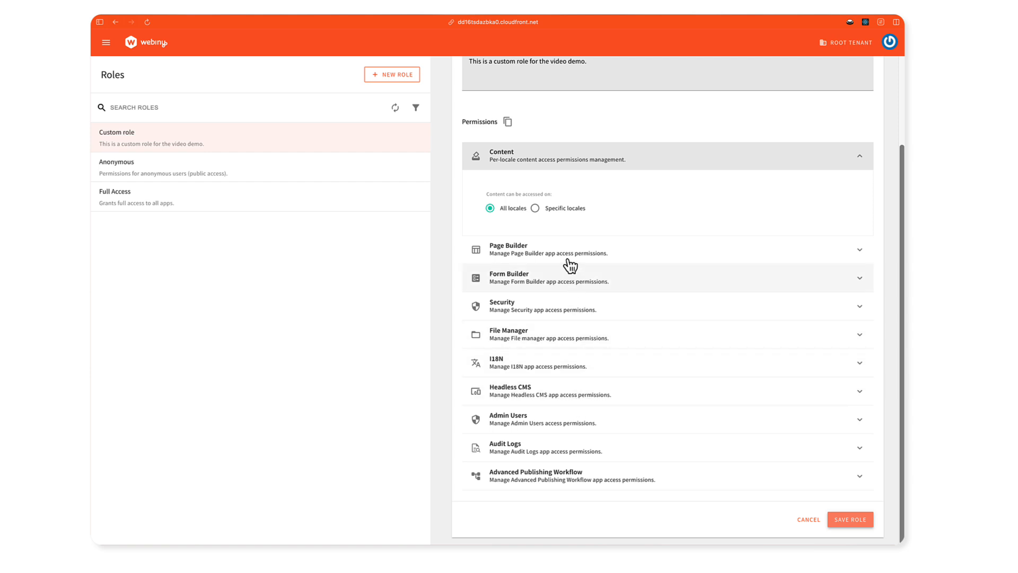
# Step: Open Demo team in the Teams settings and add Custom role to its roles
pyautogui.click(114, 43)
pyautogui.click(154, 197)
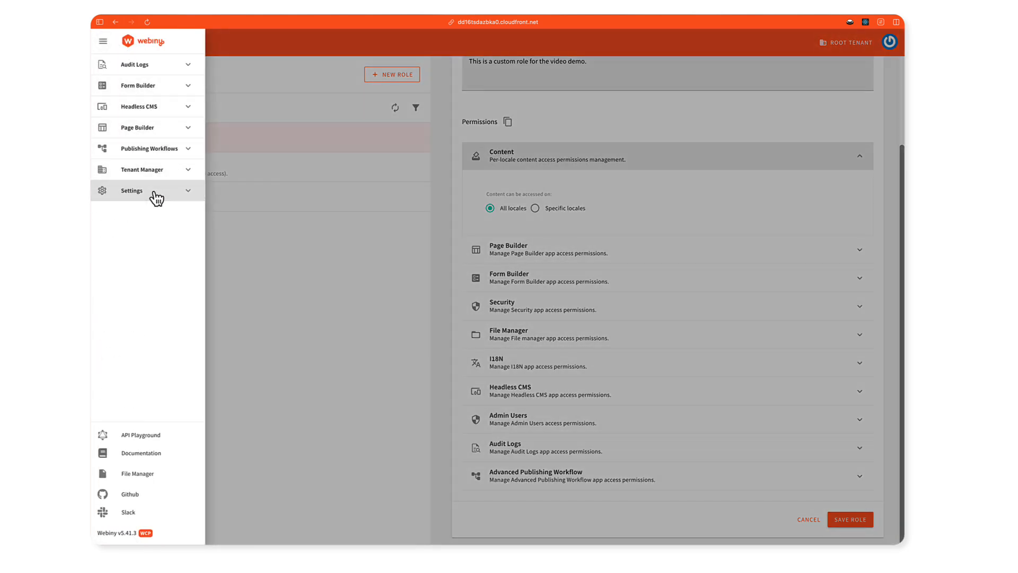
pyautogui.click(156, 198)
pyautogui.click(159, 254)
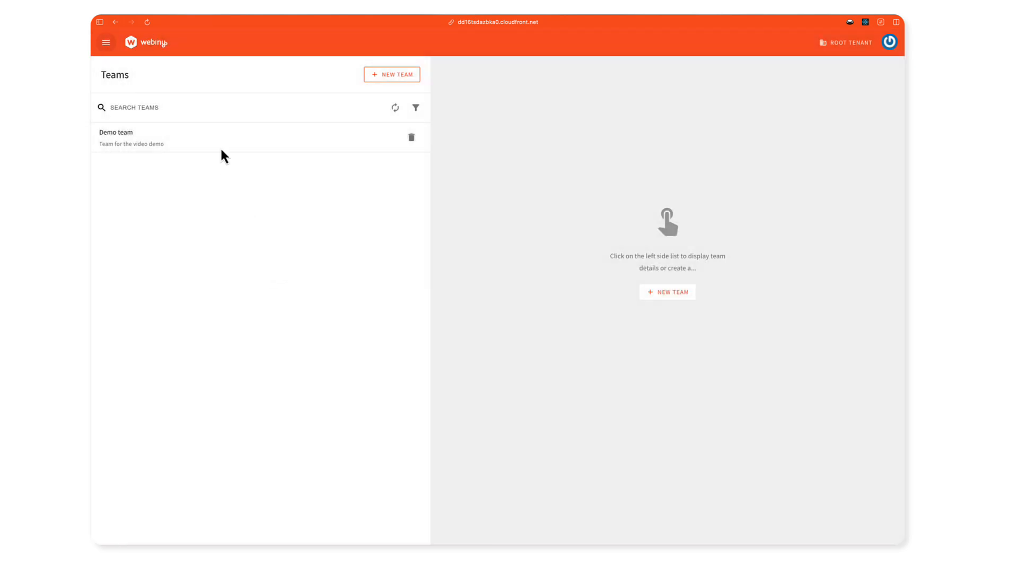
pyautogui.click(222, 149)
pyautogui.click(635, 238)
pyautogui.click(571, 256)
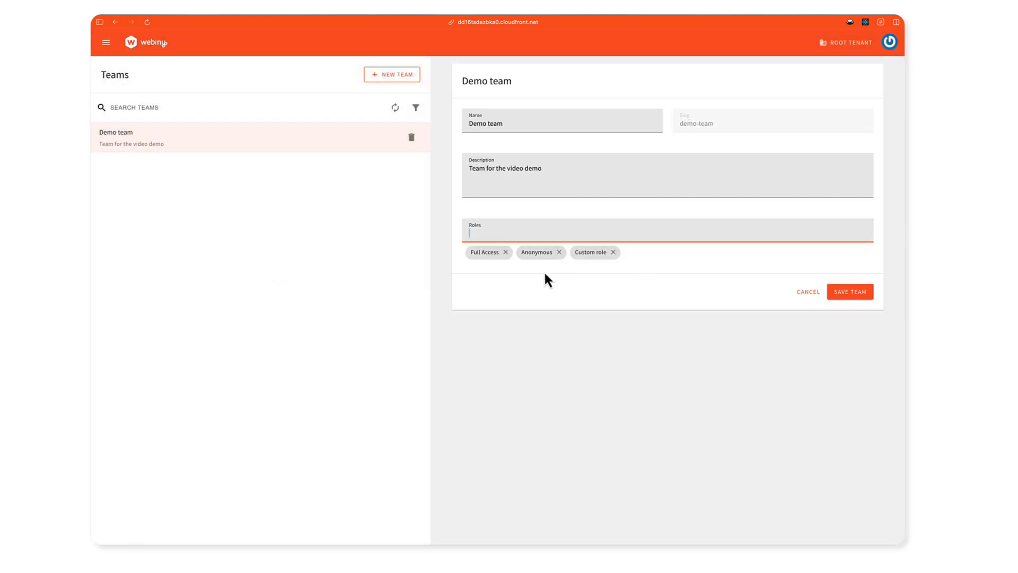
# Step: Remove the Anonymous and Full Access roles from Demo team and save the team
pyautogui.click(559, 253)
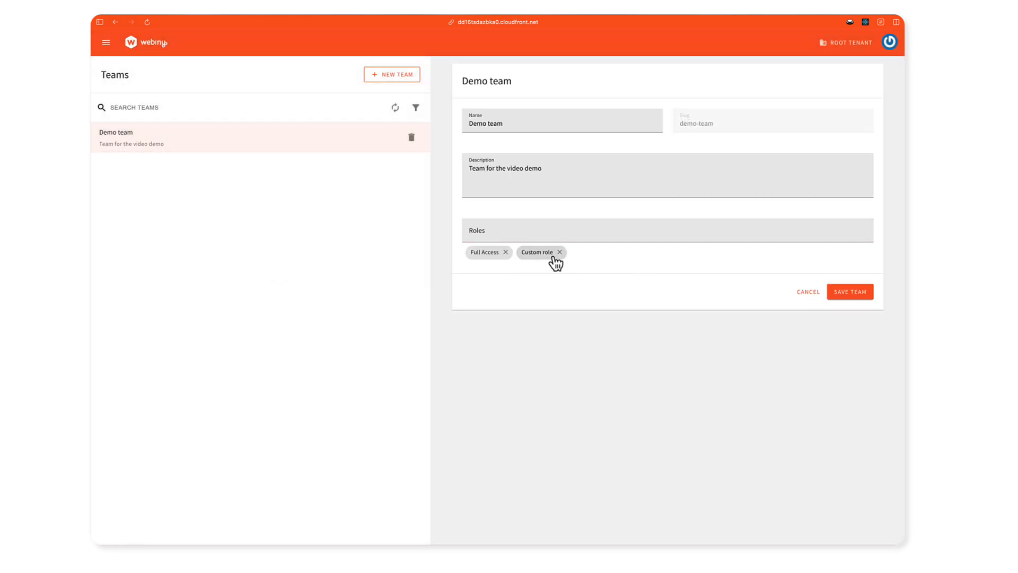
pyautogui.click(506, 252)
pyautogui.click(842, 296)
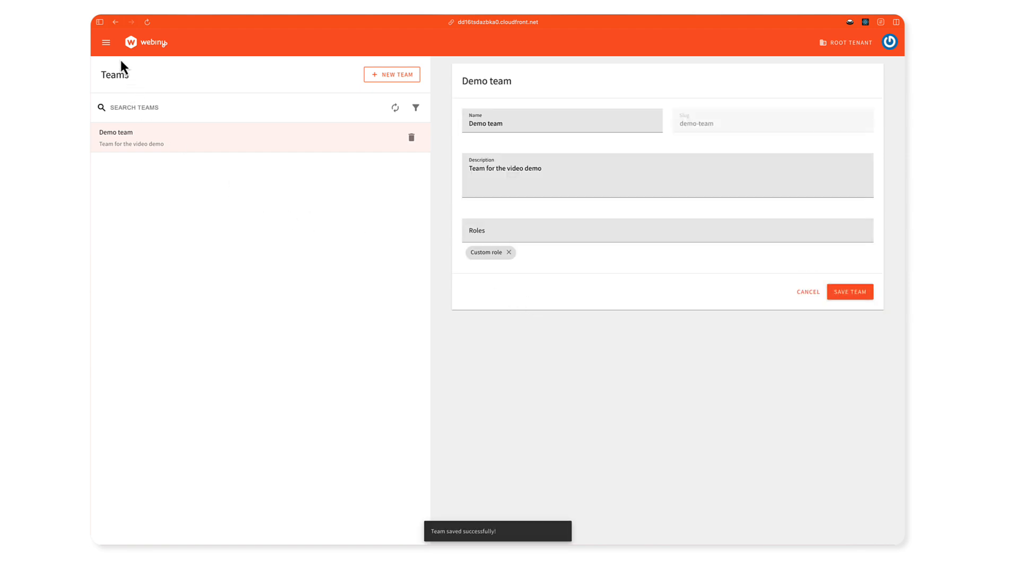
# Step: Open the Article entries of the Headless CMS
pyautogui.click(107, 43)
pyautogui.click(236, 228)
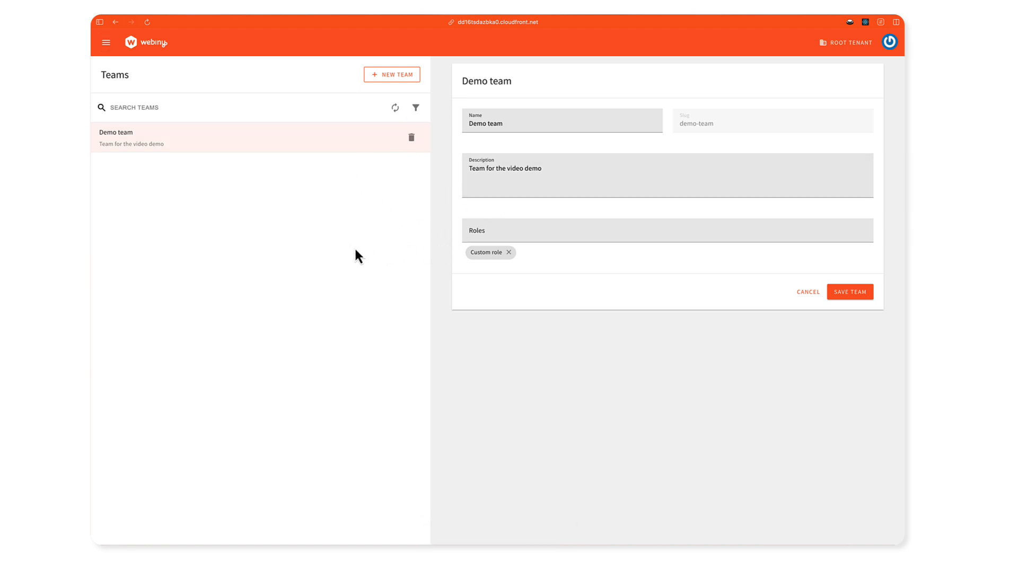
pyautogui.click(107, 43)
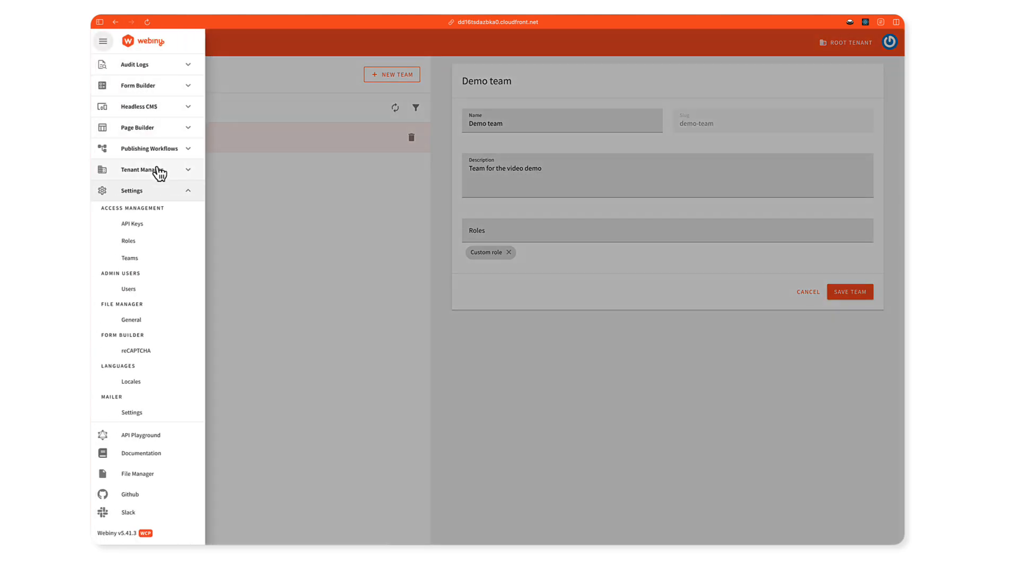
pyautogui.click(148, 107)
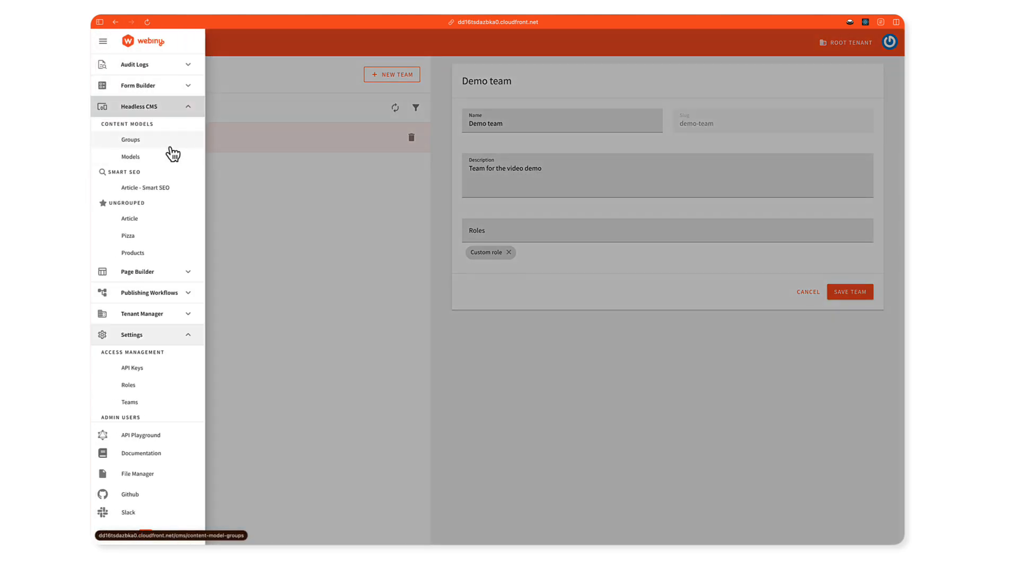
pyautogui.click(162, 217)
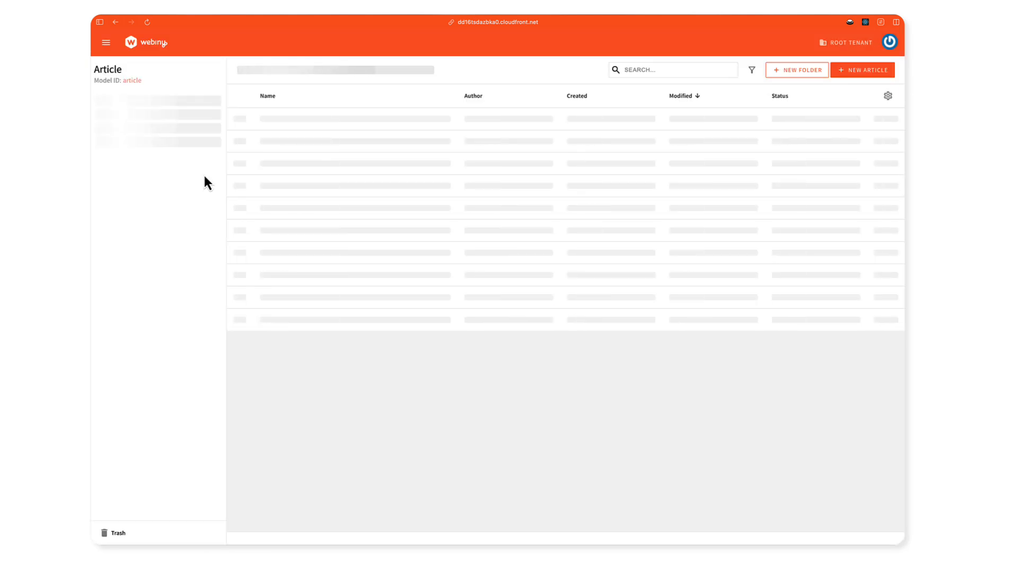
# Step: Create a folder titled English in the Home folder of the Article entries
pyautogui.click(144, 122)
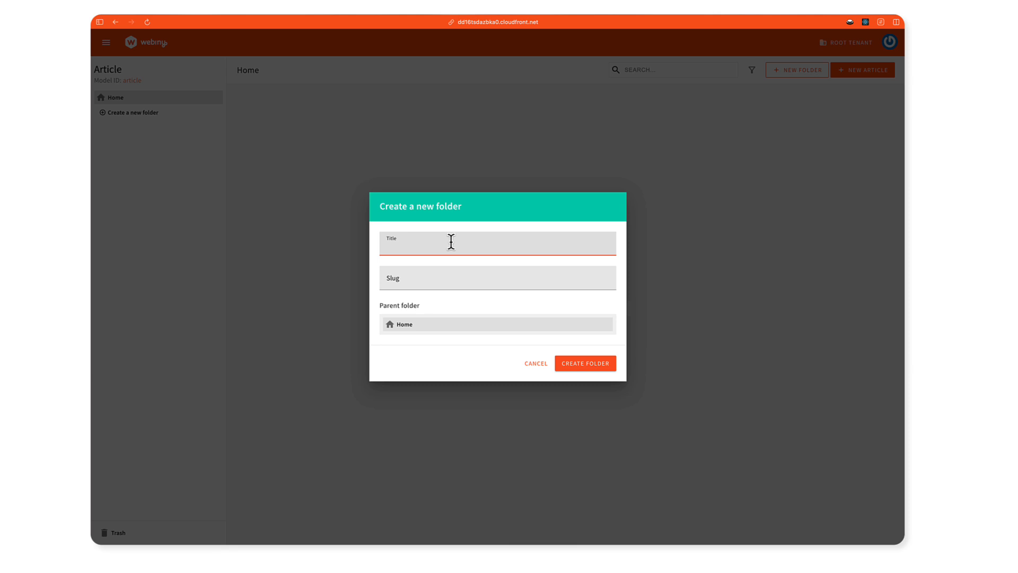
pyautogui.write('English')
pyautogui.press('Tab')
pyautogui.click(562, 364)
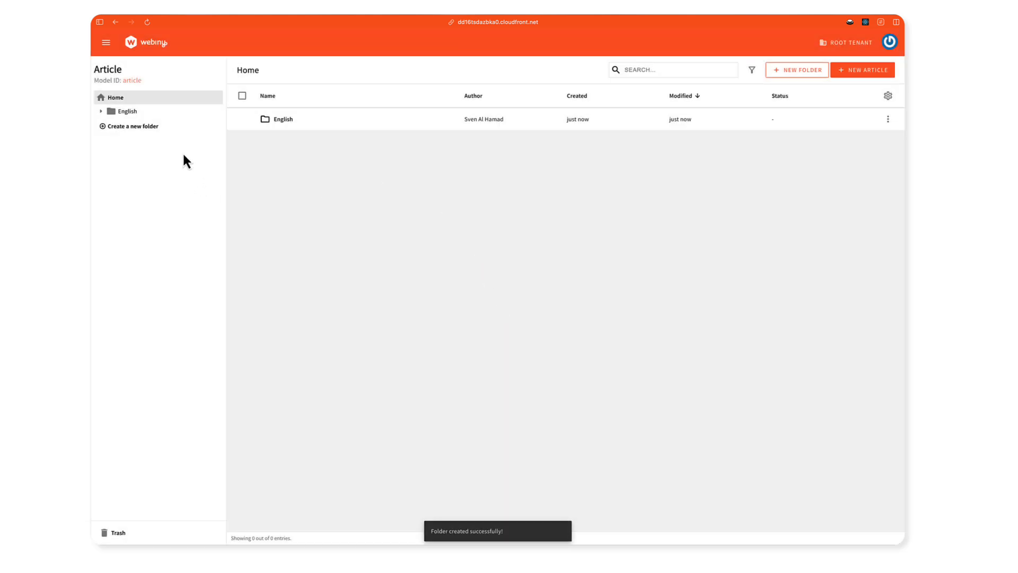
# Step: Create a second folder titled German in the Home folder
pyautogui.click(148, 127)
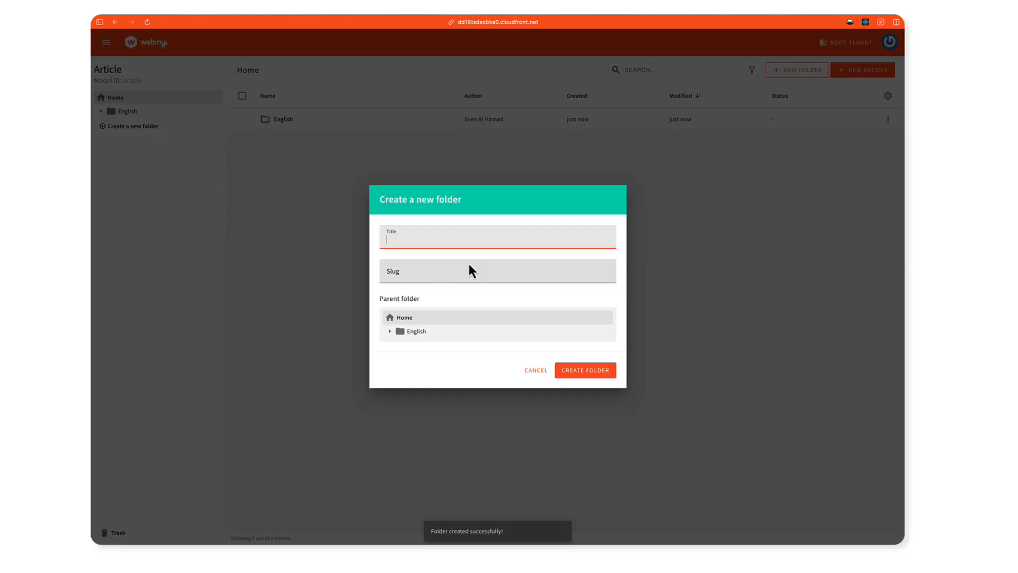
pyautogui.write('German')
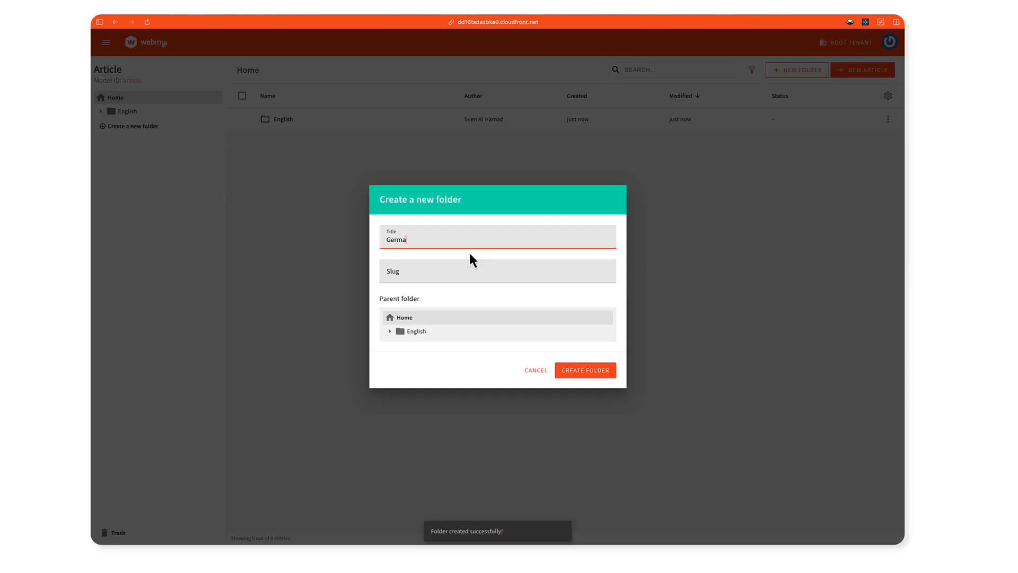
pyautogui.press('Tab')
pyautogui.click(584, 370)
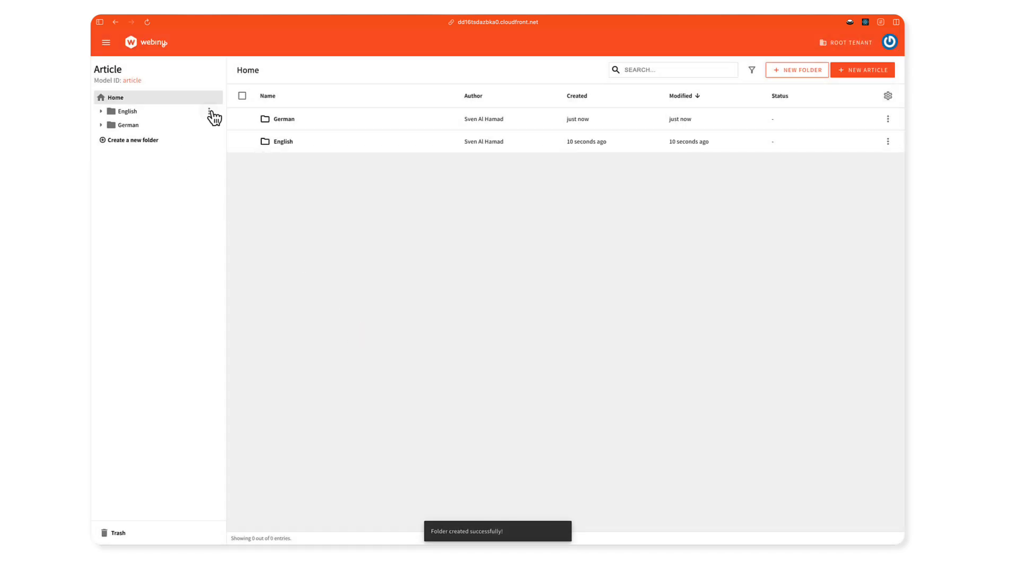
# Step: Give Demo team Editor access in the English folder's permissions, reviewing the available access levels, and save
pyautogui.click(212, 112)
pyautogui.click(248, 135)
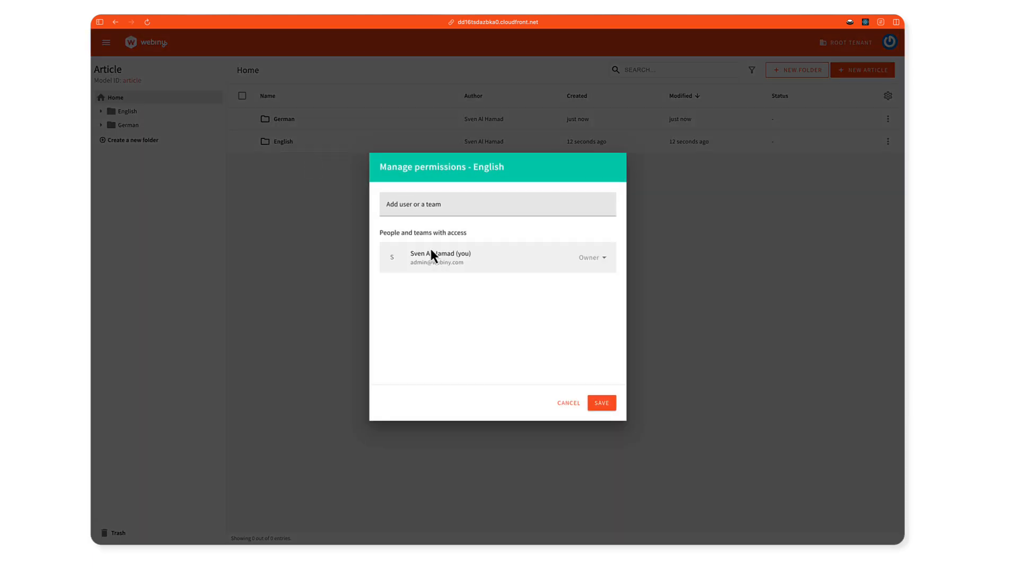
pyautogui.click(431, 204)
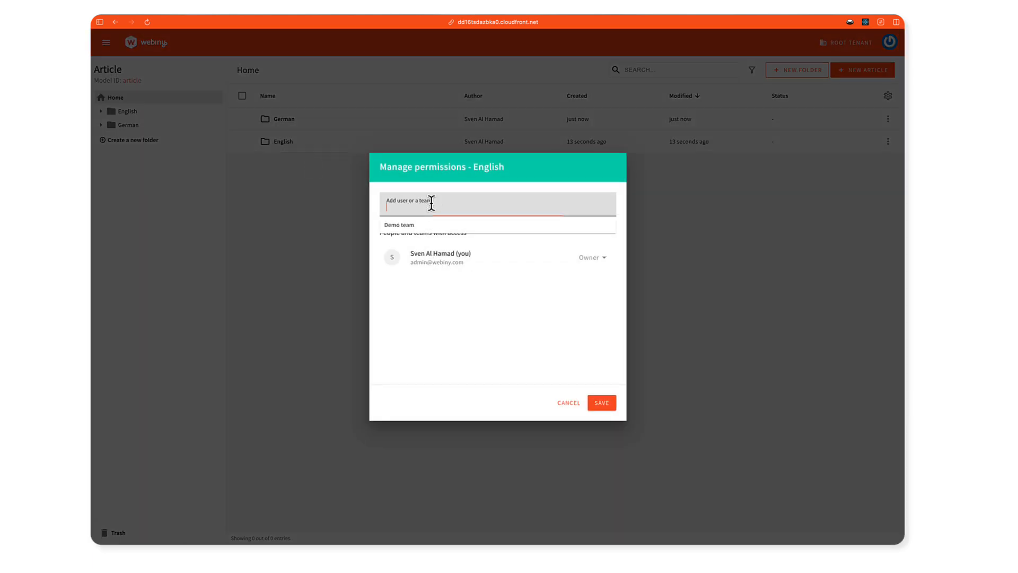
pyautogui.click(417, 228)
pyautogui.click(596, 298)
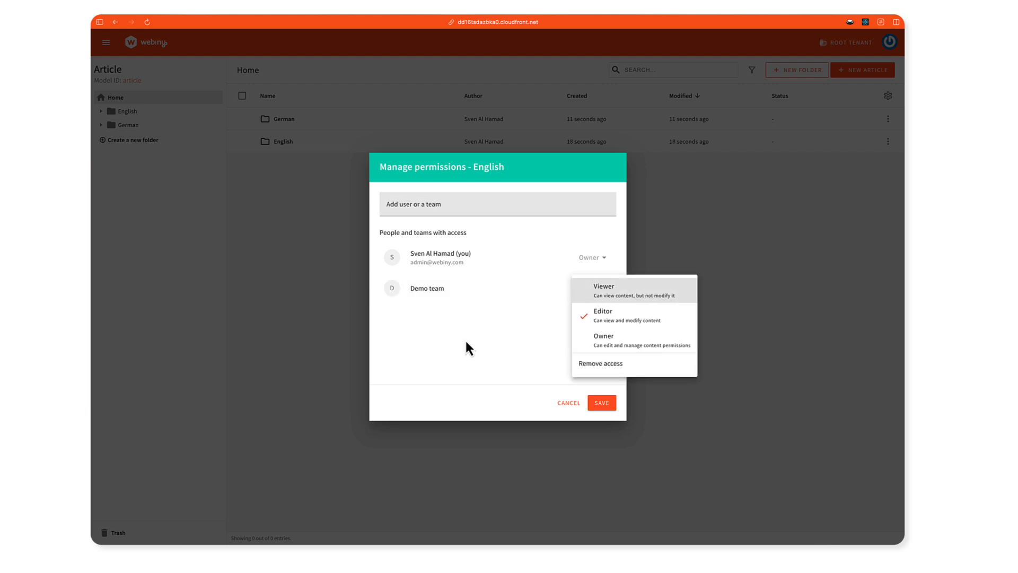
pyautogui.click(465, 339)
pyautogui.click(589, 290)
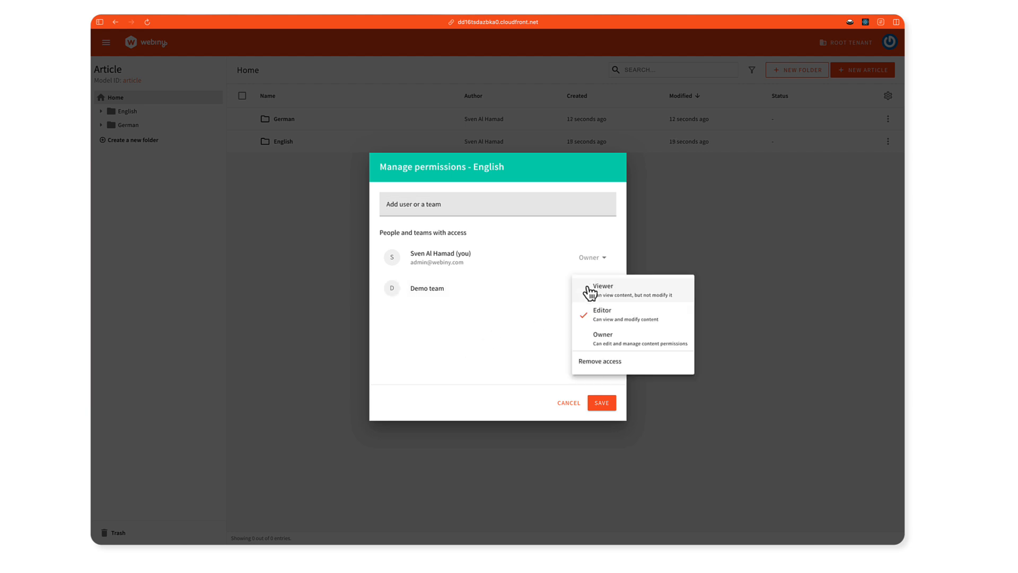
pyautogui.click(530, 328)
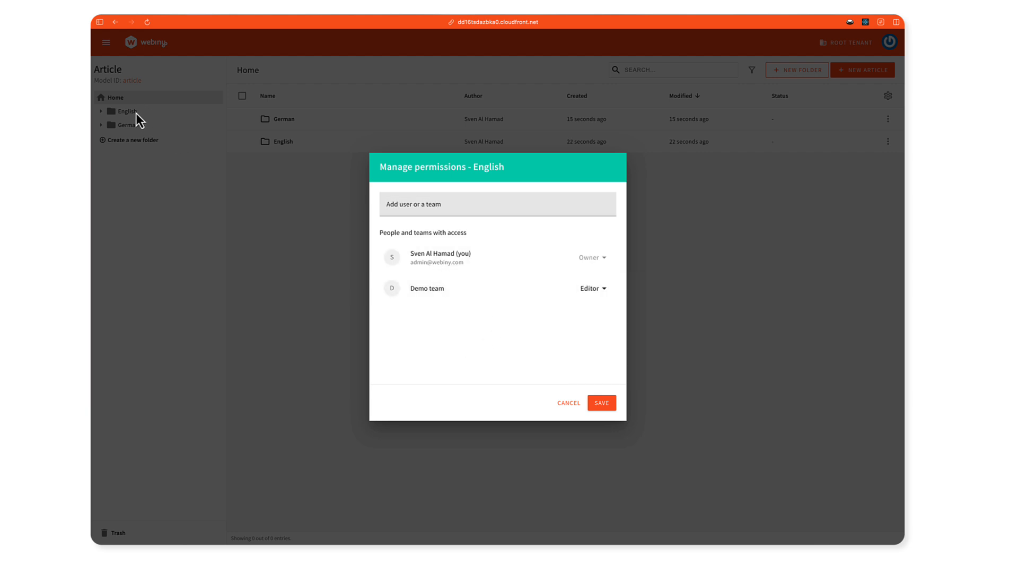
pyautogui.click(605, 403)
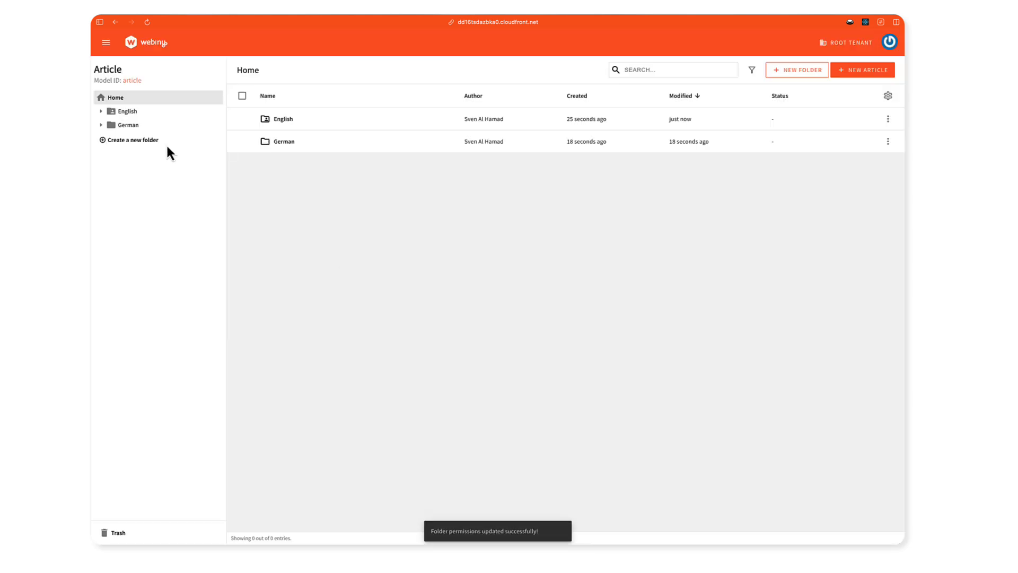
# Step: Give Demo team Viewer access in the German folder's permissions and save
pyautogui.click(196, 125)
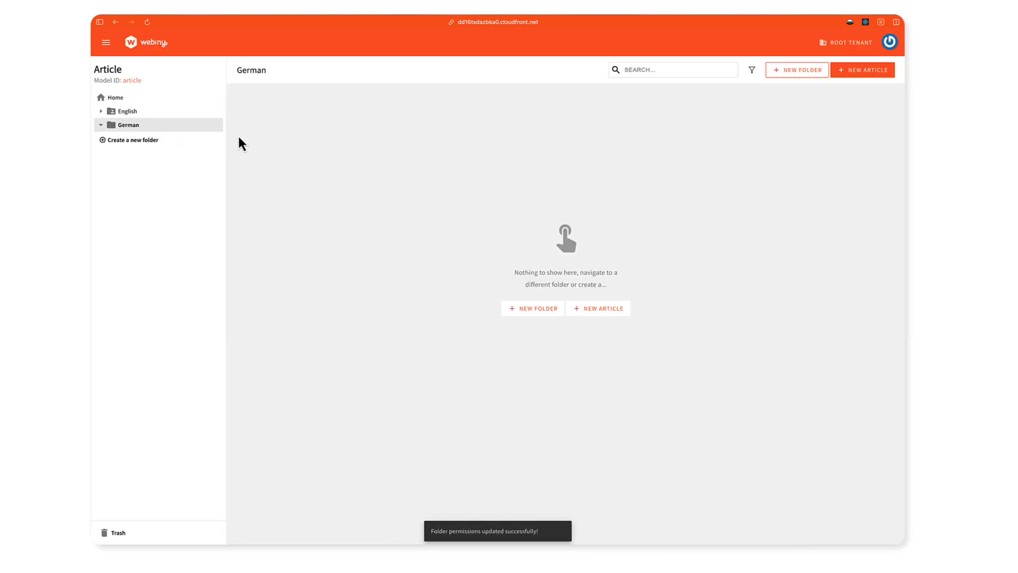
pyautogui.click(215, 126)
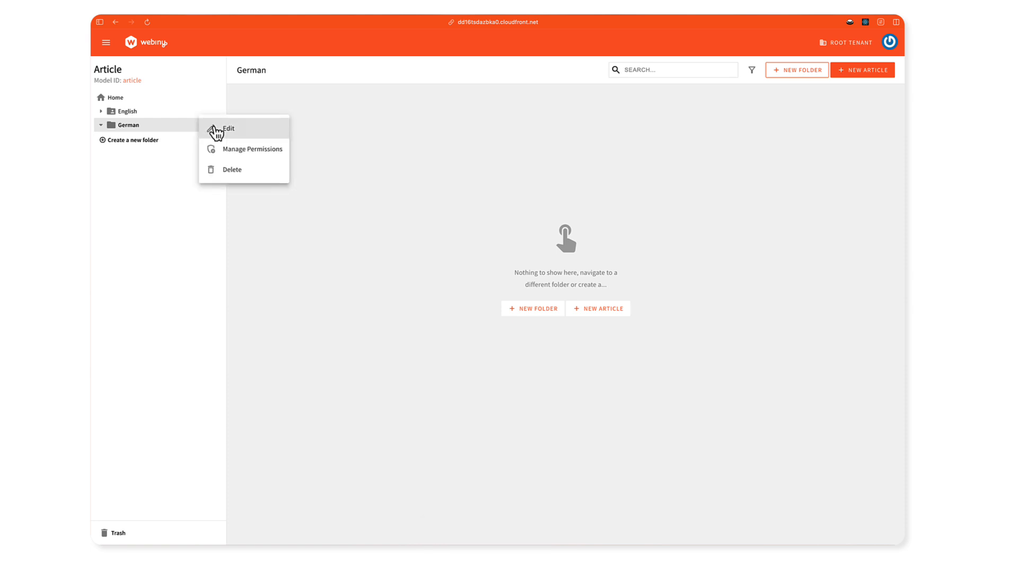
pyautogui.click(235, 149)
pyautogui.click(499, 212)
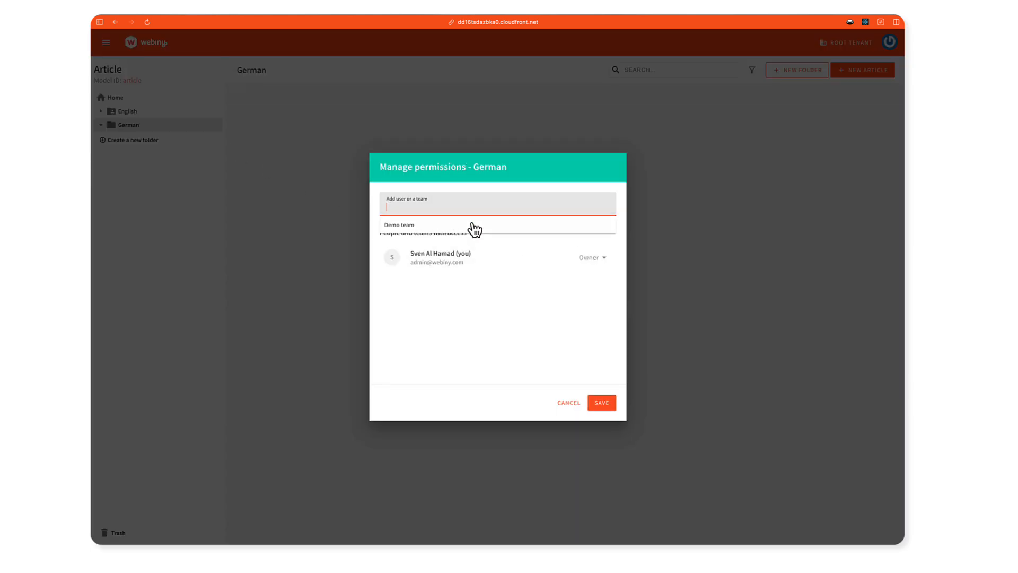
pyautogui.click(473, 227)
pyautogui.click(592, 289)
pyautogui.click(605, 337)
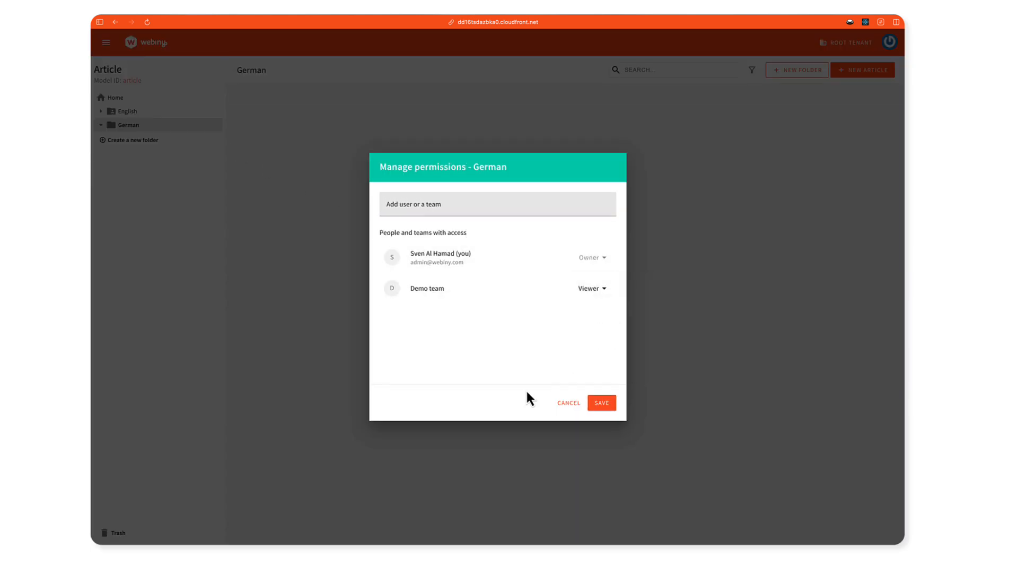
pyautogui.click(589, 409)
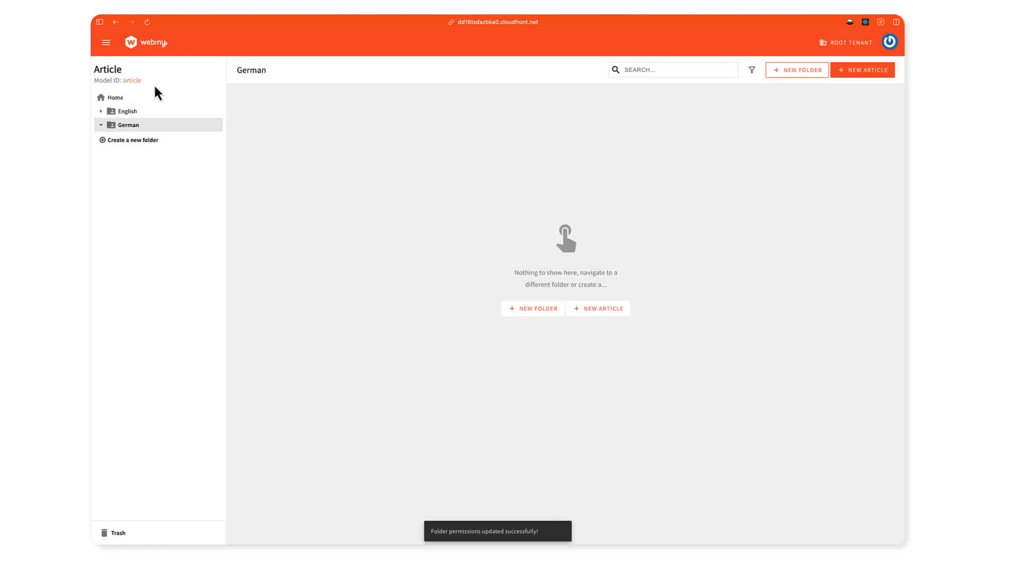
# Step: Return to the Home folder of the Article entries and slightly widen the folder tree
pyautogui.click(141, 97)
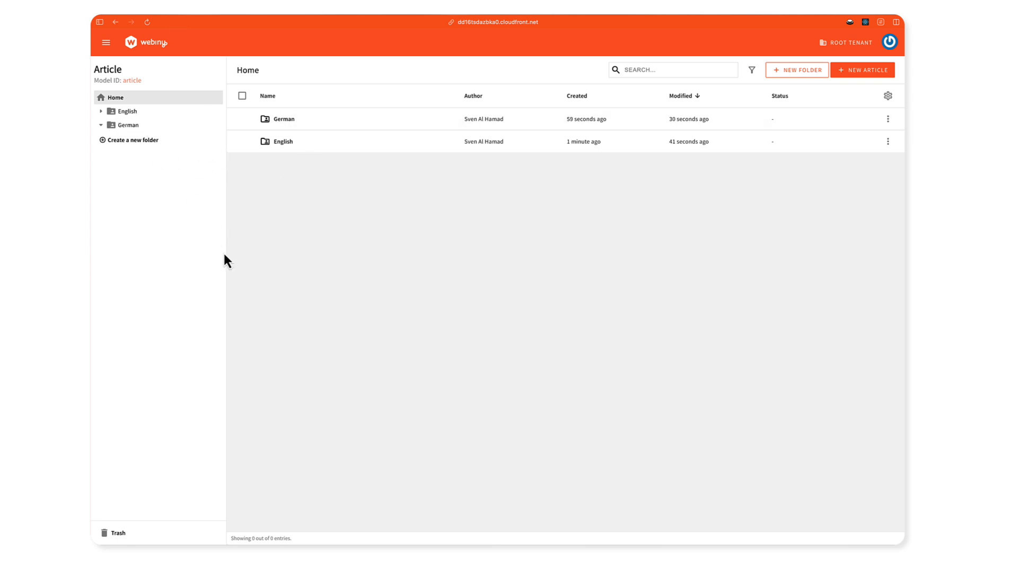
pyautogui.moveTo(225, 254); pyautogui.dragTo(241, 255)
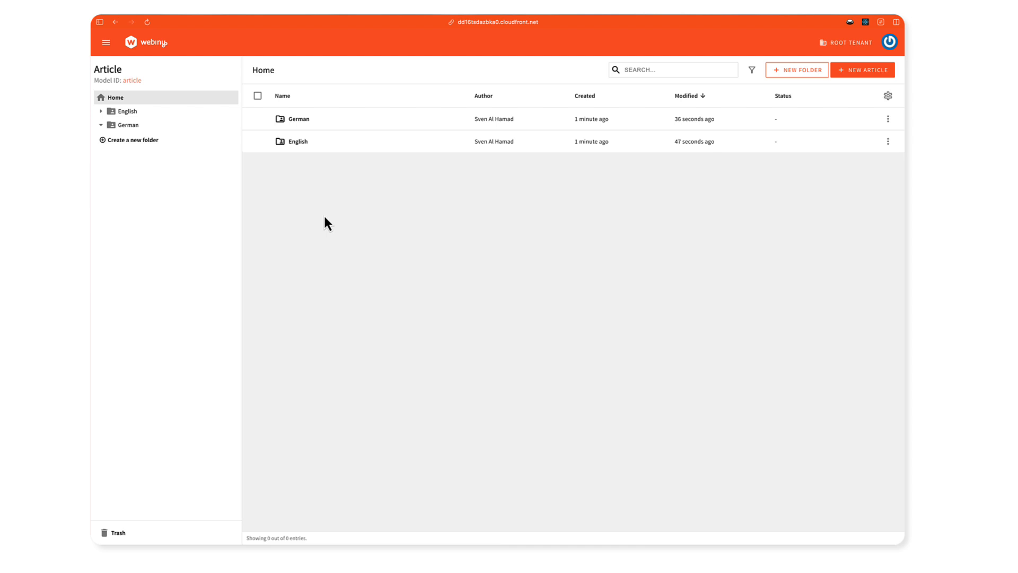
# Step: Start a new API key in the access management settings, named My app key with the description Demo API Key
pyautogui.click(106, 43)
pyautogui.click(152, 108)
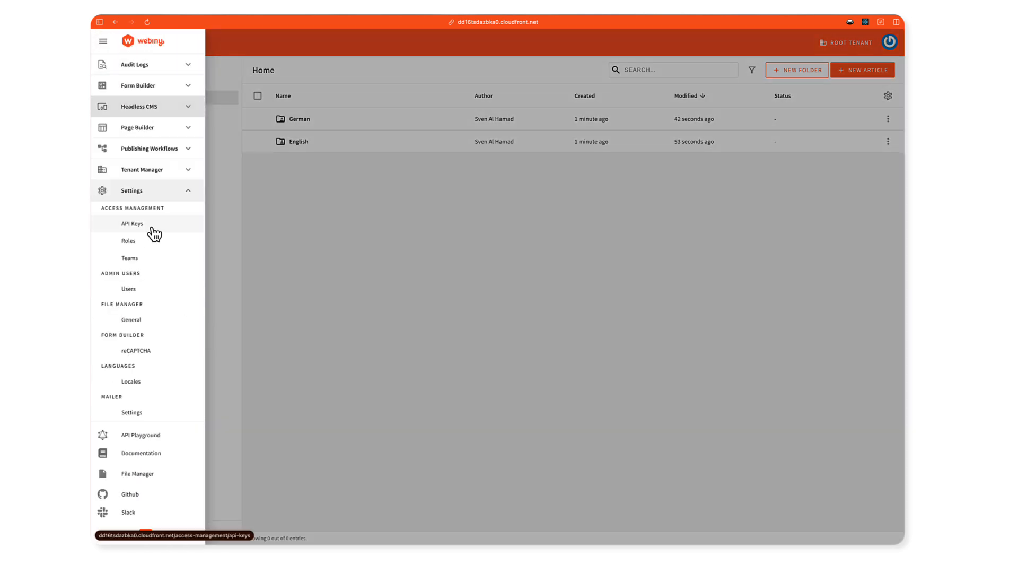
pyautogui.click(152, 231)
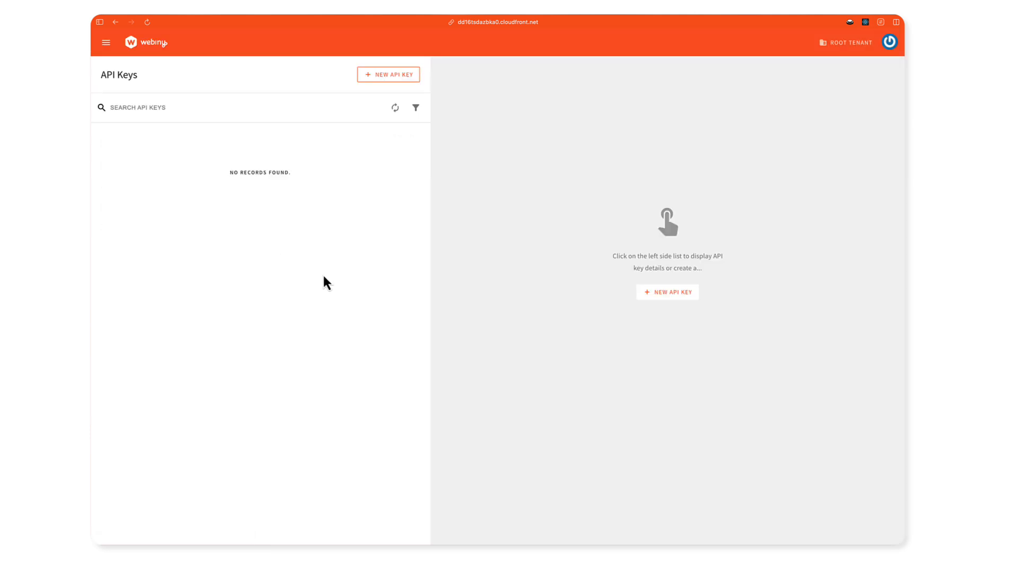
pyautogui.click(415, 77)
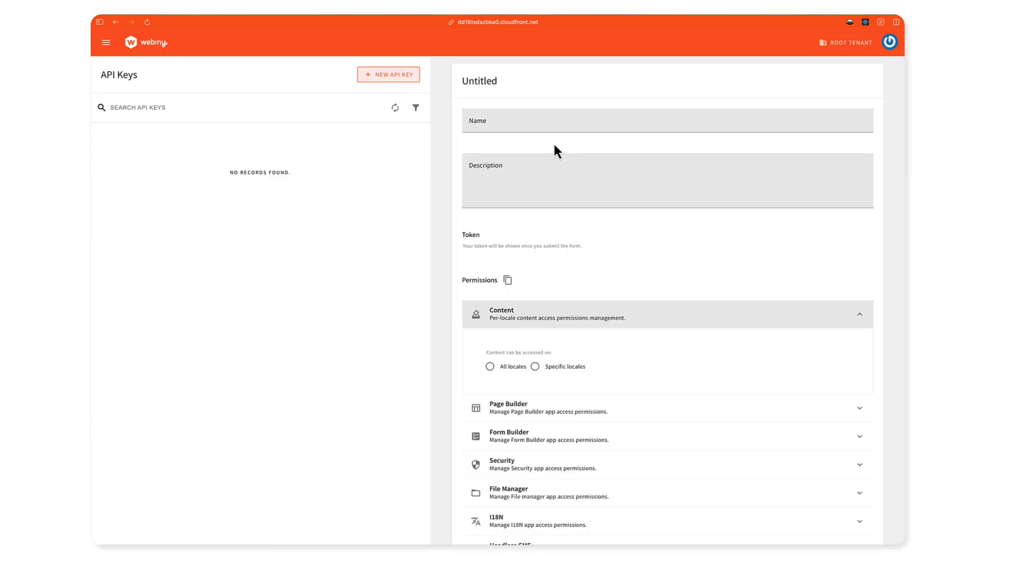
pyautogui.write('My a')
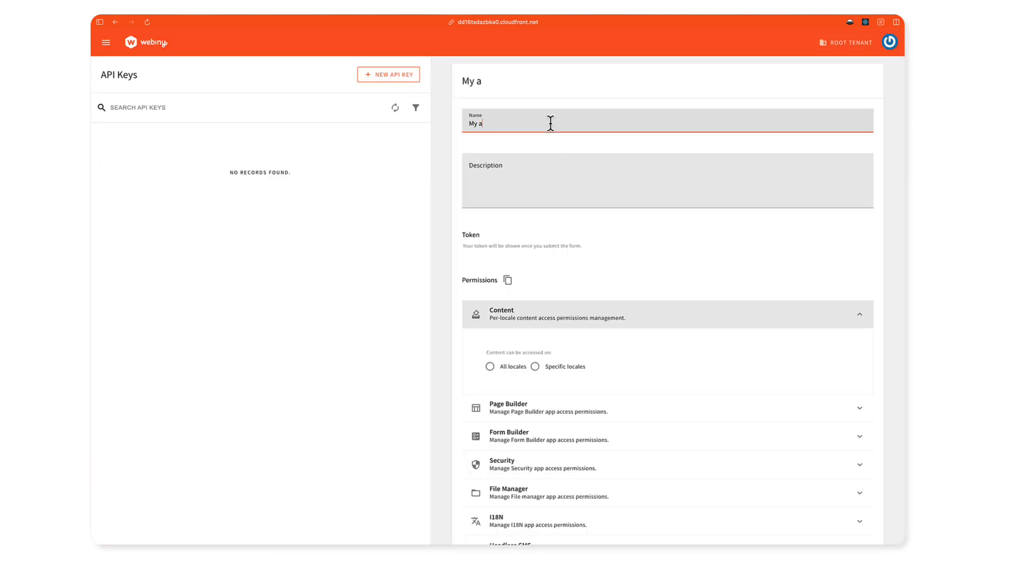
pyautogui.write('pp key')
pyautogui.click(599, 189)
pyautogui.write('Demo API Key')
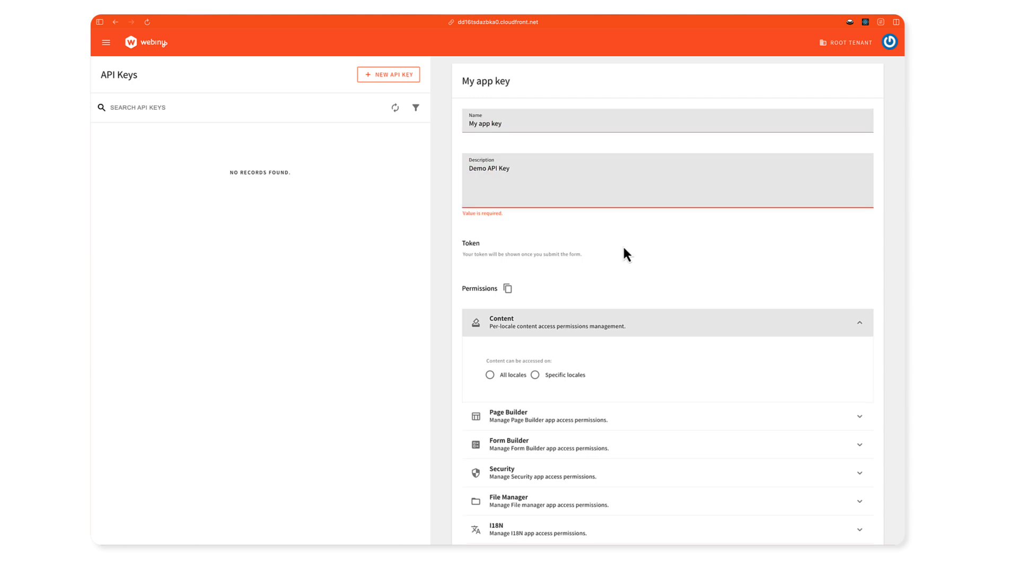
# Step: Allow the key to access content on all locales and collapse the Content permissions
pyautogui.scroll(-2, 626, 253)
pyautogui.click(489, 298)
pyautogui.click(578, 247)
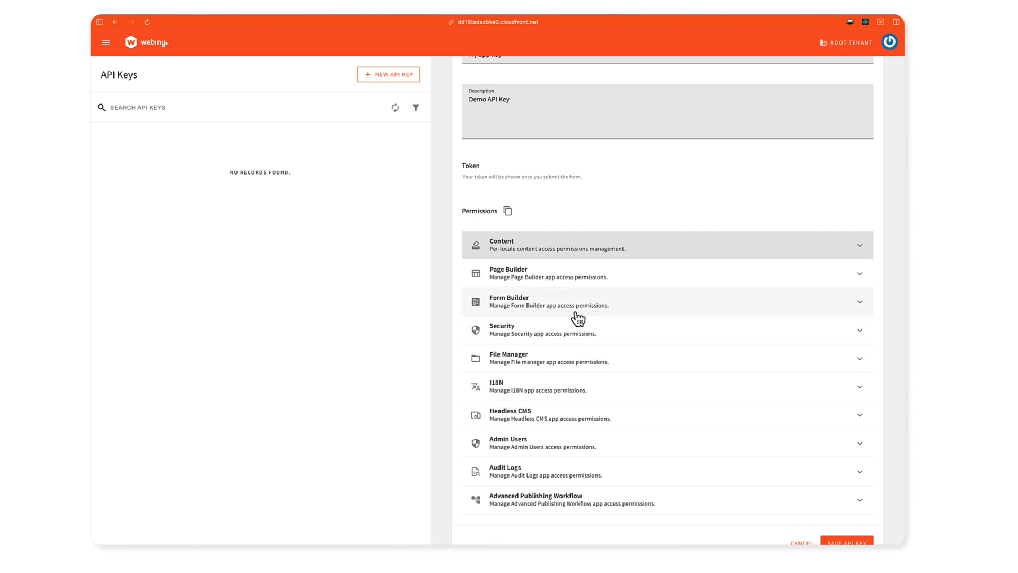
# Step: Set the key's Headless CMS access level to Custom access and enable the Read GraphQL API type
pyautogui.click(580, 419)
pyautogui.scroll(-2, 687, 373)
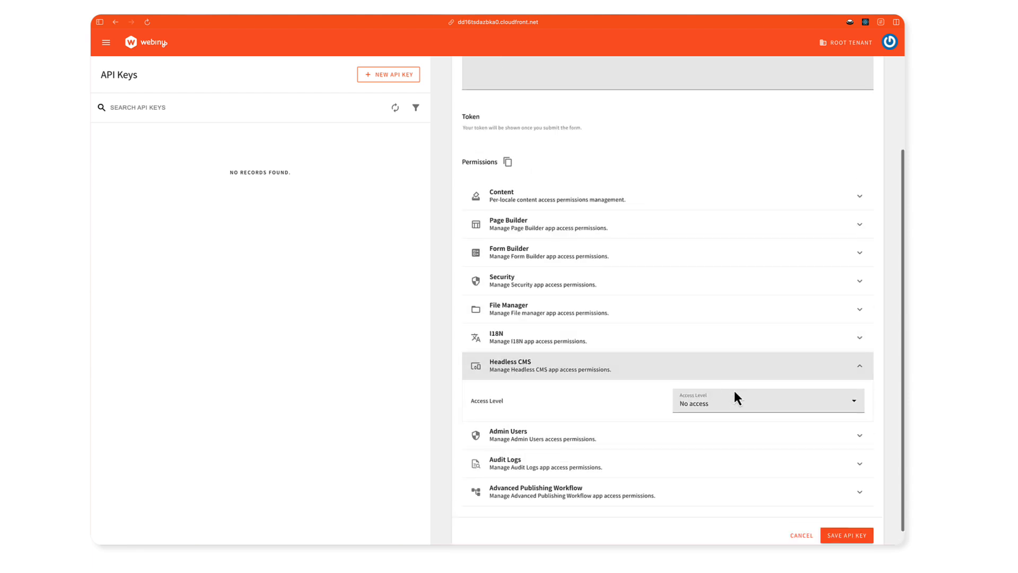
pyautogui.click(735, 398)
pyautogui.click(744, 410)
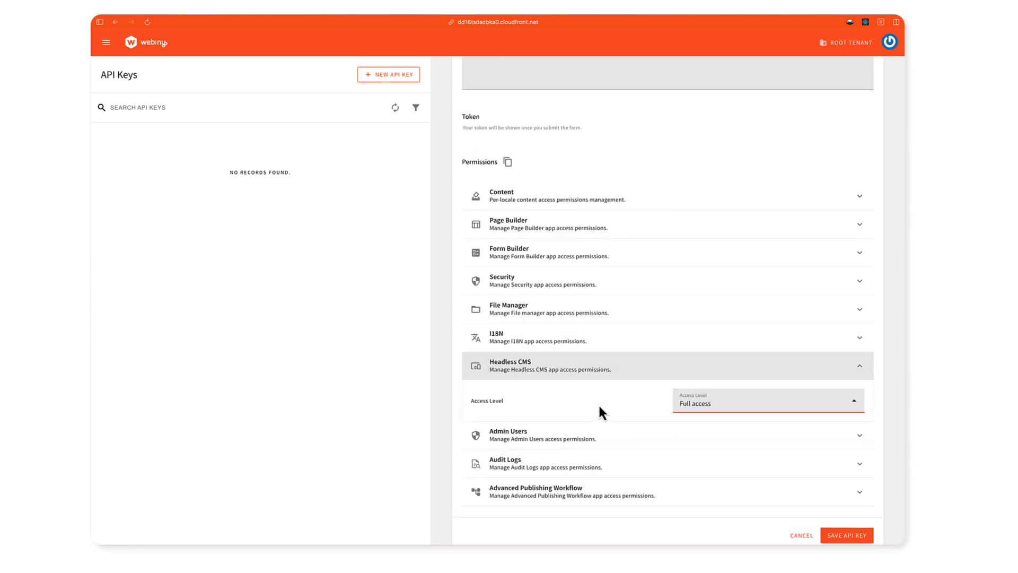
pyautogui.scroll(-1, 607, 406)
pyautogui.click(700, 386)
pyautogui.click(707, 397)
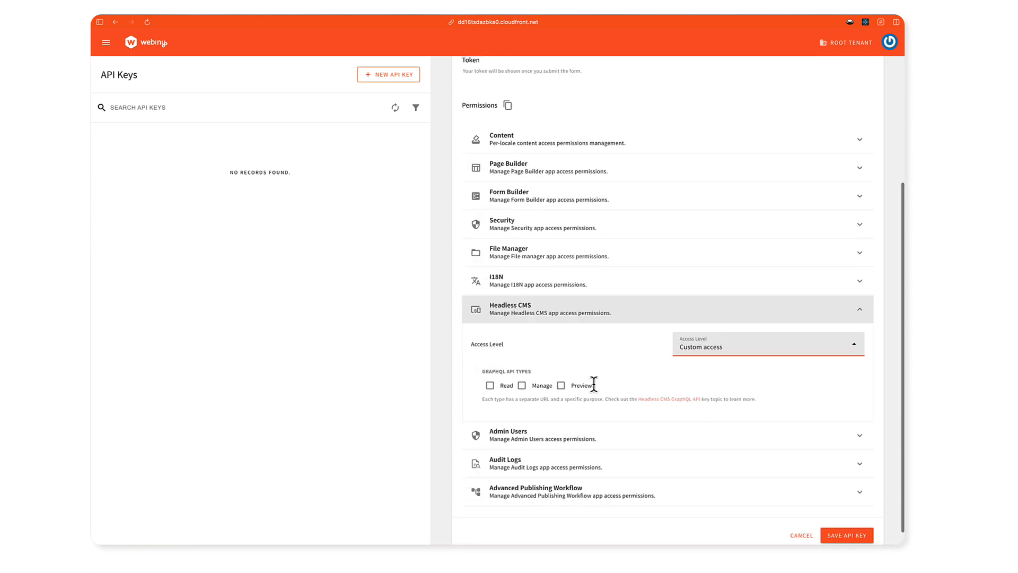
pyautogui.scroll(-1, 594, 384)
pyautogui.click(489, 370)
# Step: Keep All groups for content model groups and restrict content models to only specific models, selecting Article
pyautogui.scroll(-3, 637, 351)
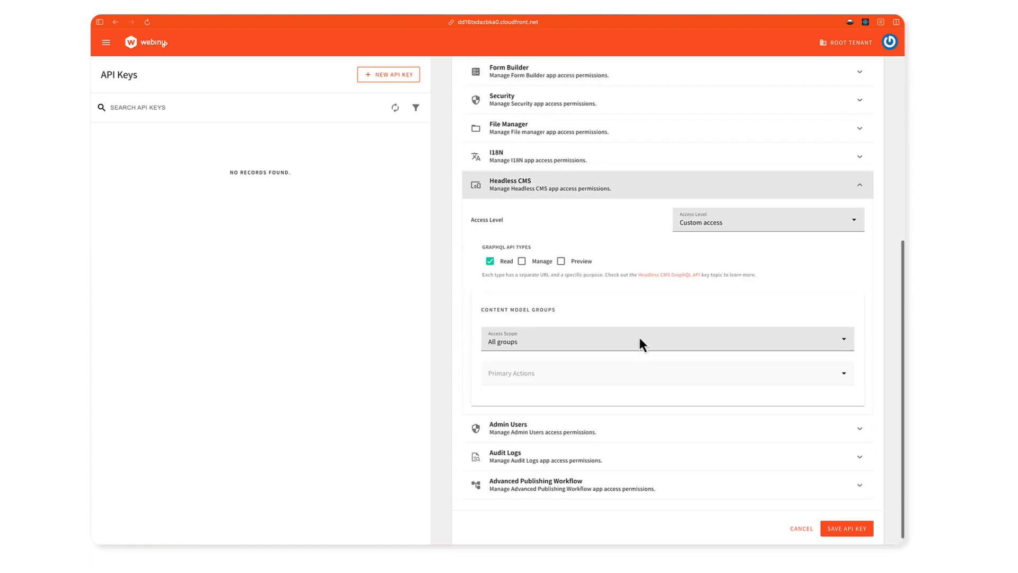
pyautogui.click(600, 340)
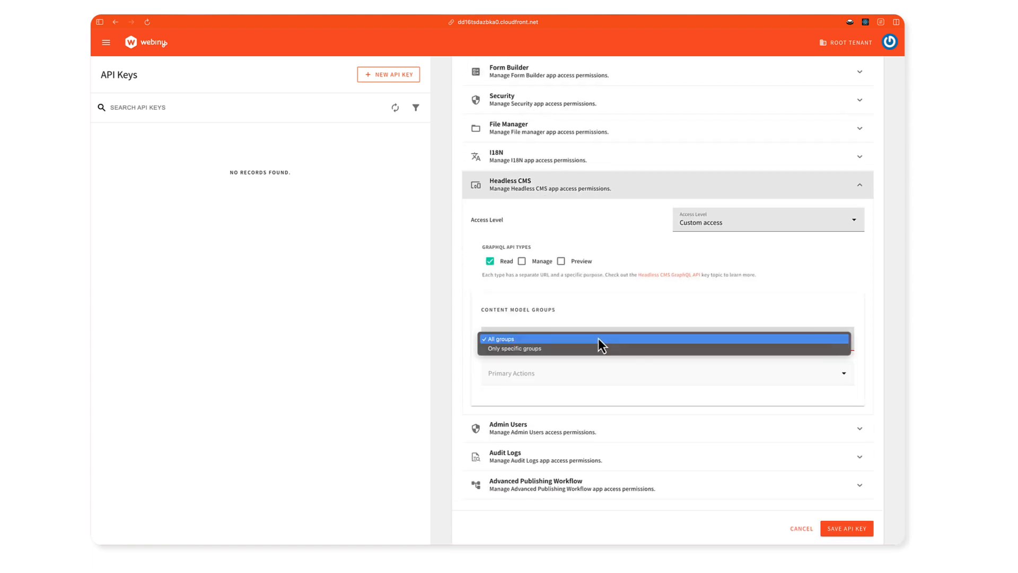
pyautogui.click(598, 338)
pyautogui.scroll(-3, 596, 295)
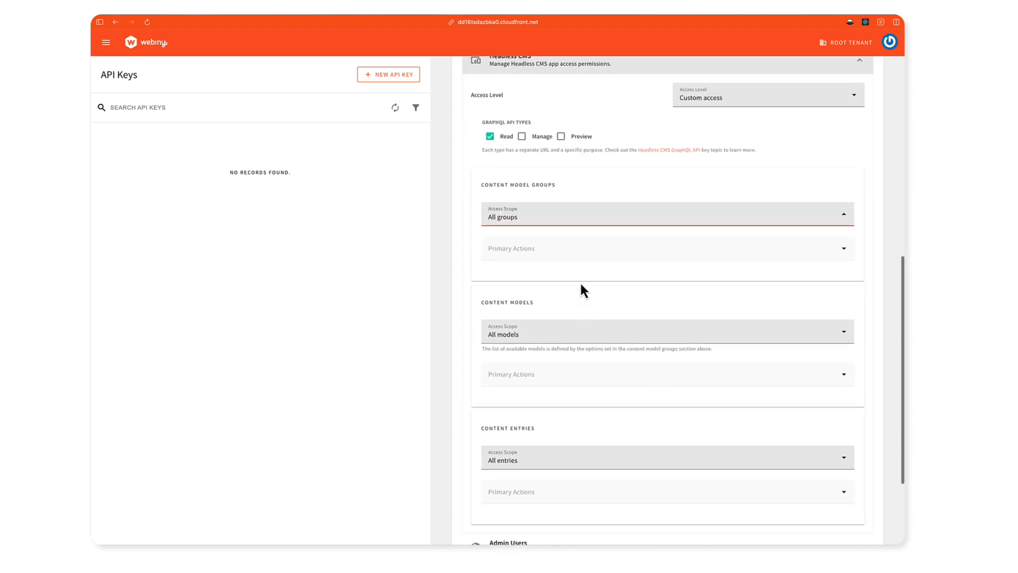
pyautogui.scroll(-2, 583, 291)
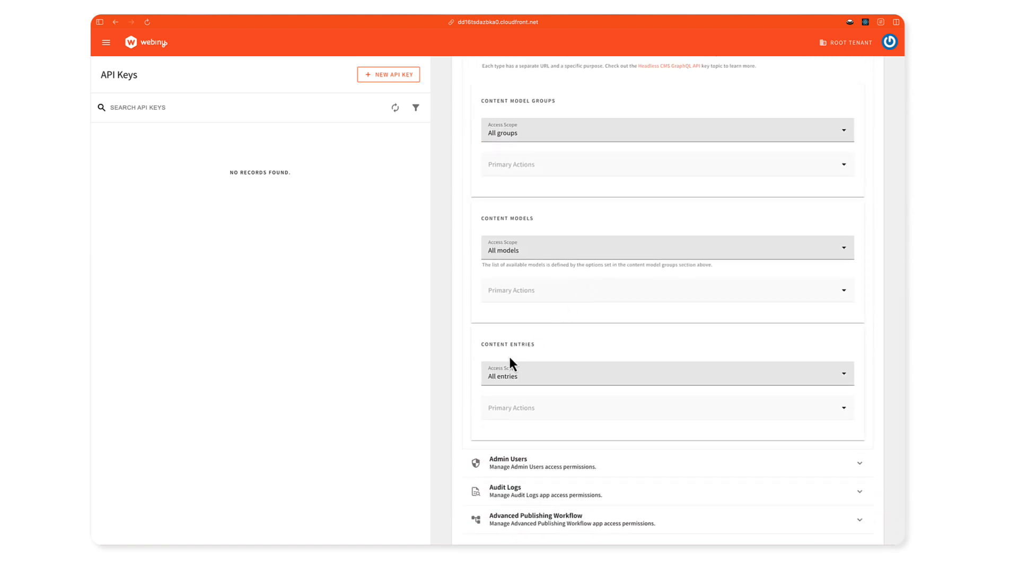
pyautogui.click(551, 376)
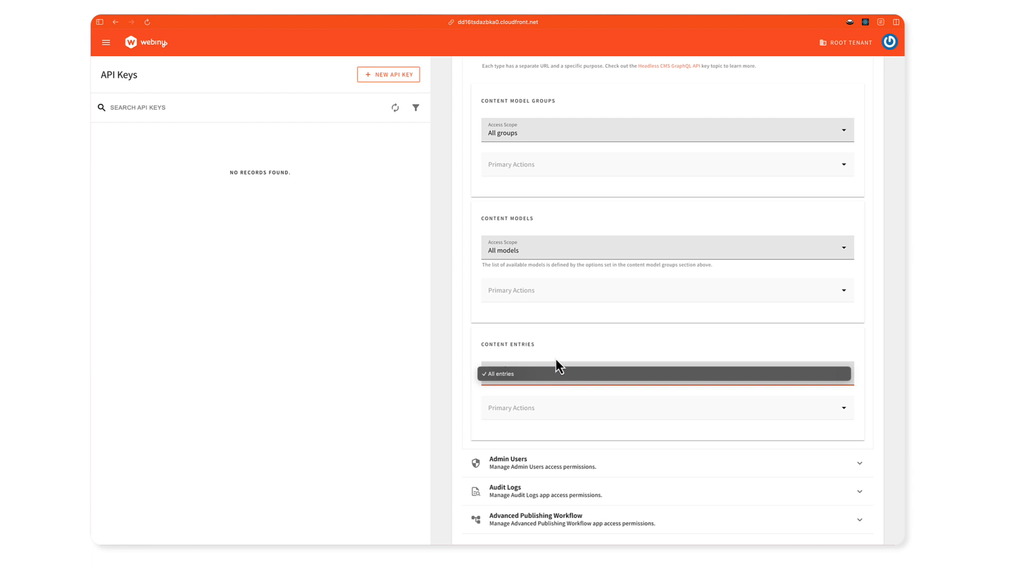
pyautogui.click(556, 358)
pyautogui.click(548, 255)
pyautogui.click(607, 292)
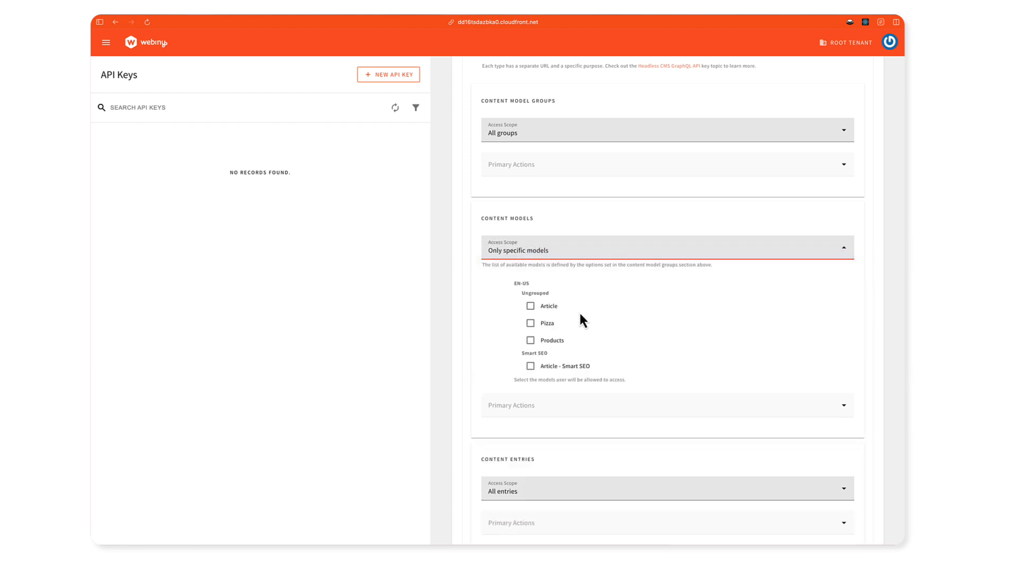
pyautogui.click(541, 308)
# Step: Check the access scope options for content entries, keeping All entries
pyautogui.scroll(-2, 621, 305)
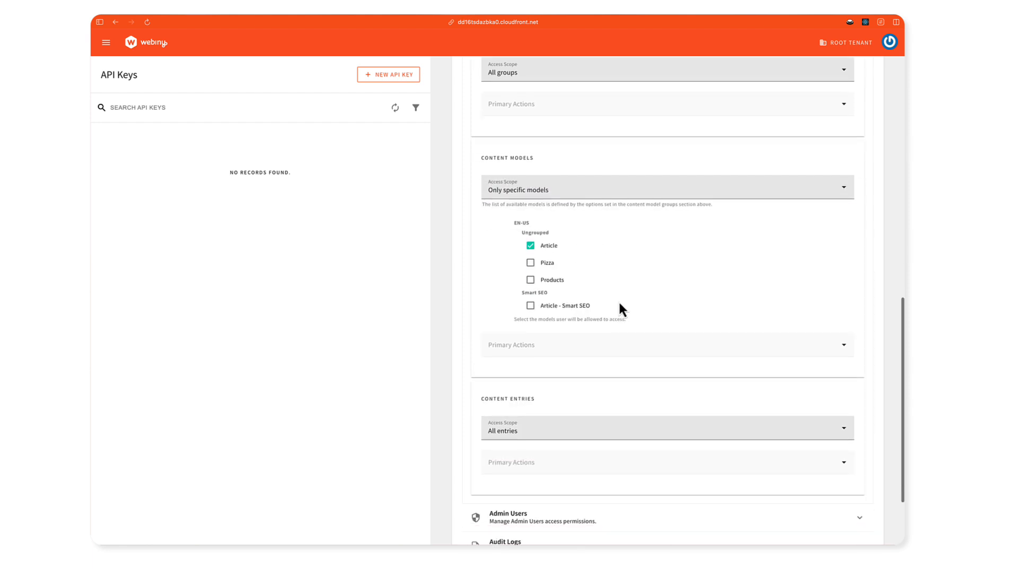
pyautogui.scroll(-2, 620, 303)
pyautogui.click(603, 363)
pyautogui.click(600, 363)
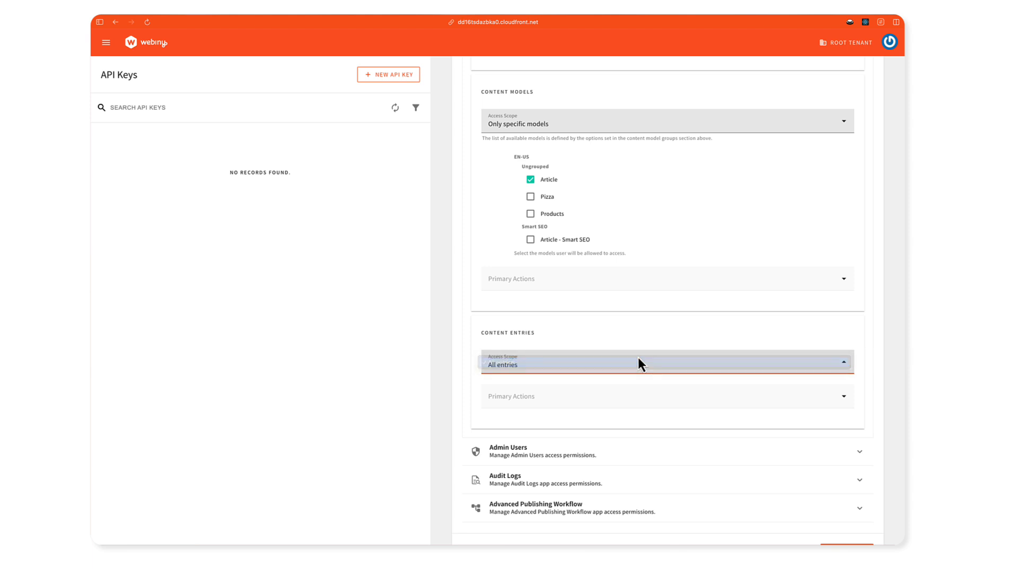
pyautogui.click(653, 336)
pyautogui.scroll(1, 656, 335)
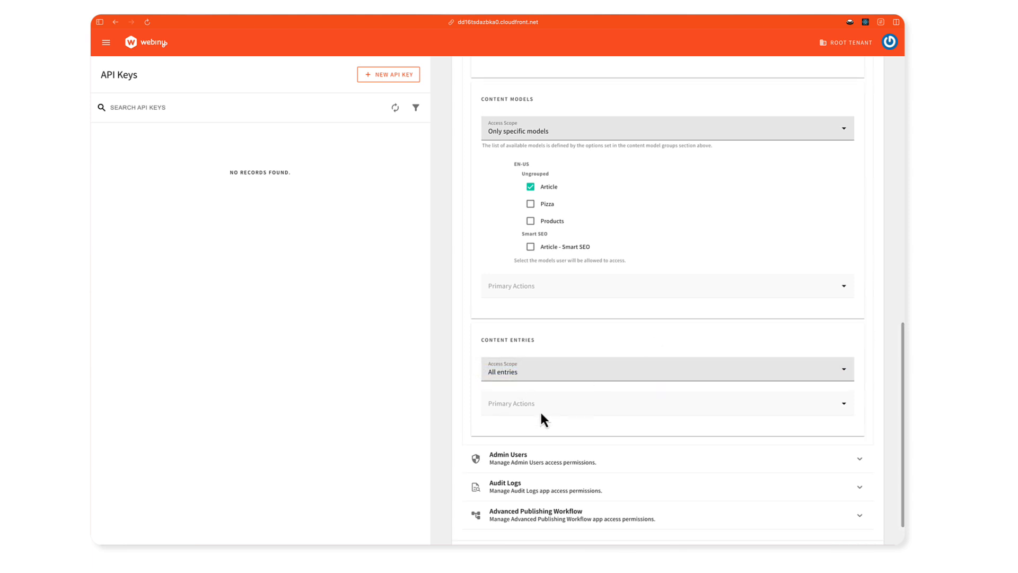
# Step: Review the key's Headless CMS permissions and save the API key
pyautogui.scroll(5, 600, 196)
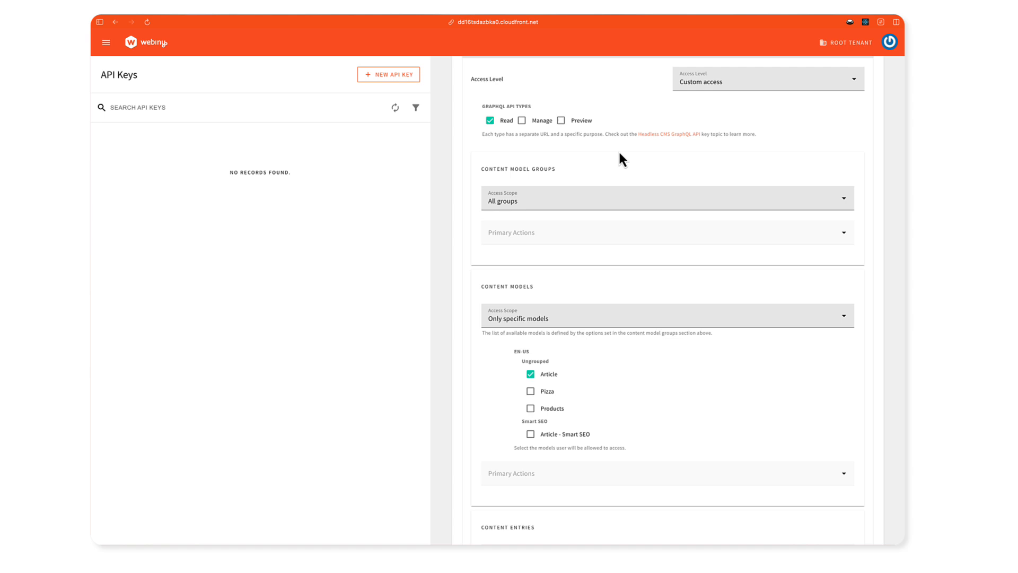
pyautogui.scroll(2, 710, 159)
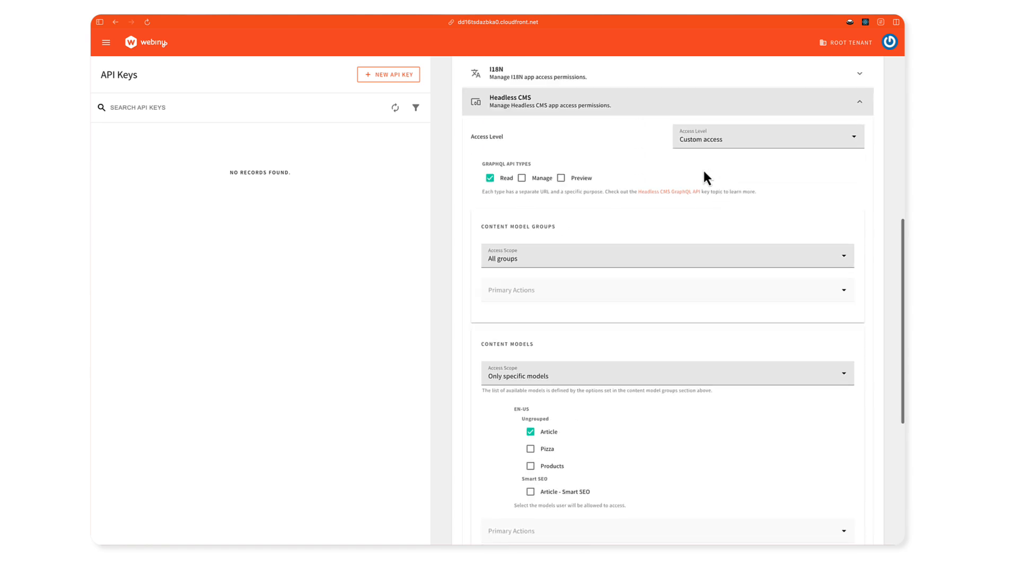
pyautogui.scroll(3, 562, 175)
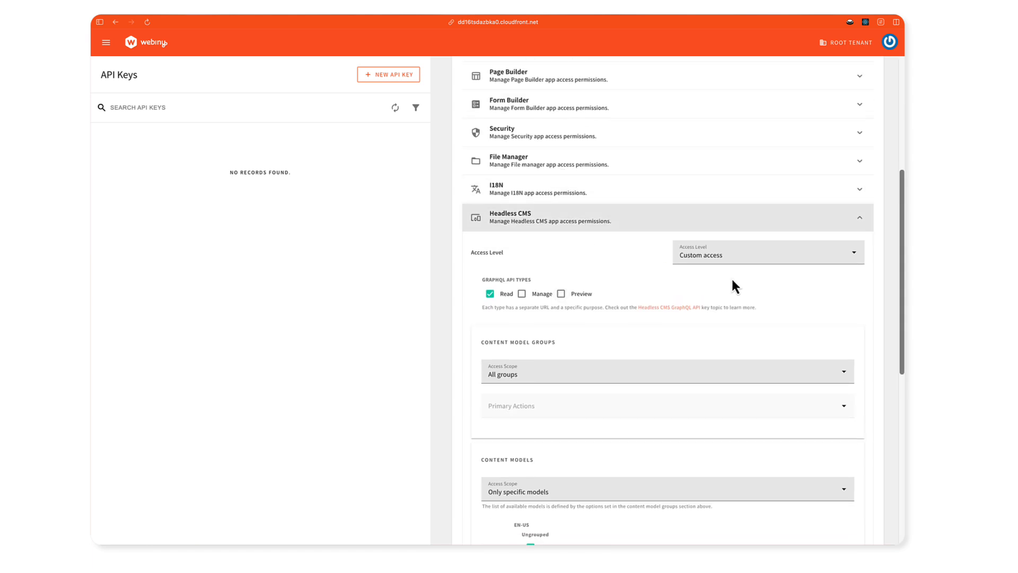
pyautogui.scroll(-3, 683, 292)
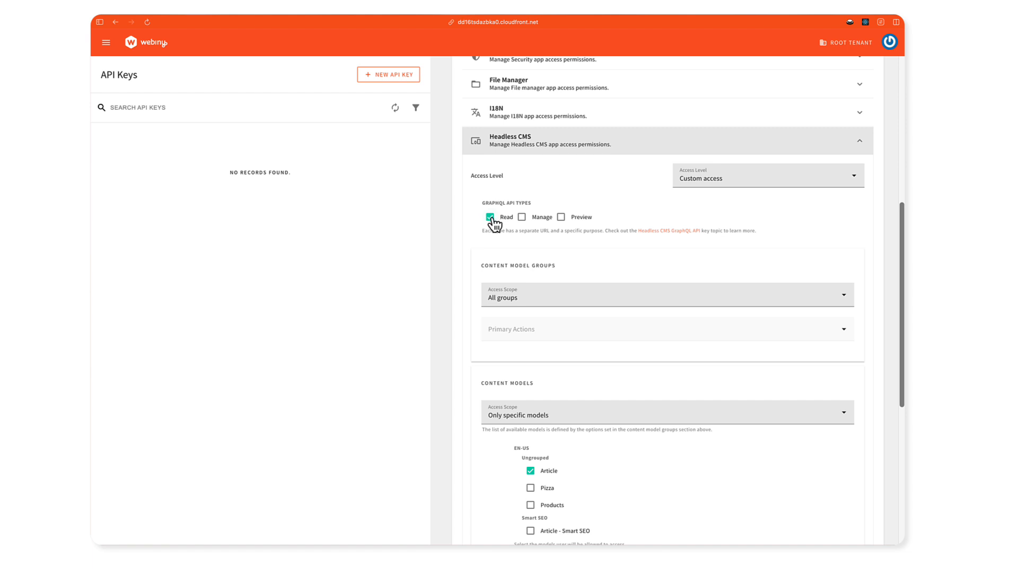
pyautogui.scroll(-5, 611, 321)
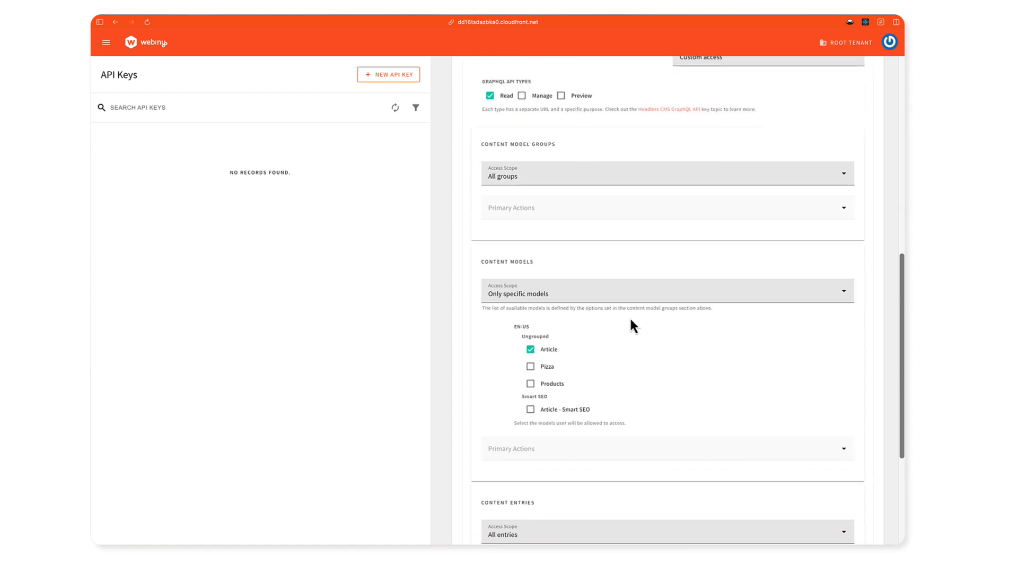
pyautogui.scroll(-5, 629, 318)
pyautogui.click(839, 517)
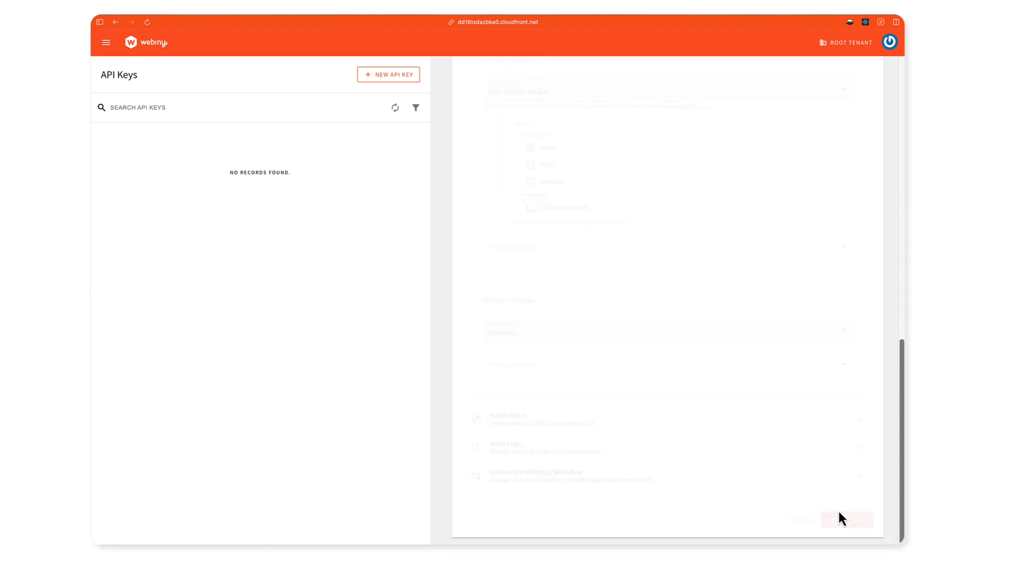
# Step: Locate the generated token of the saved API key and highlight it briefly
pyautogui.scroll(4, 726, 229)
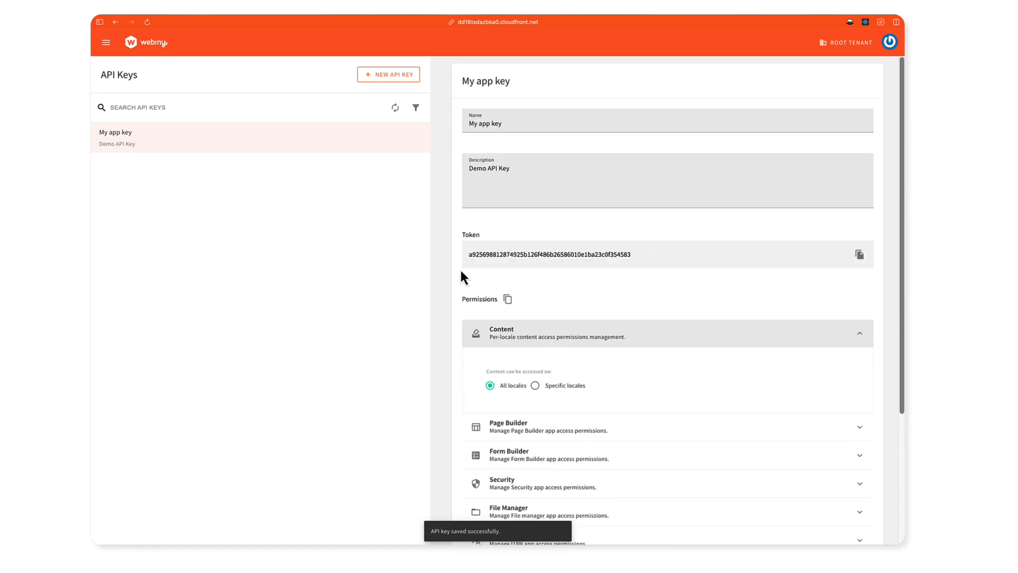
pyautogui.doubleClick(526, 255)
pyautogui.click(599, 254)
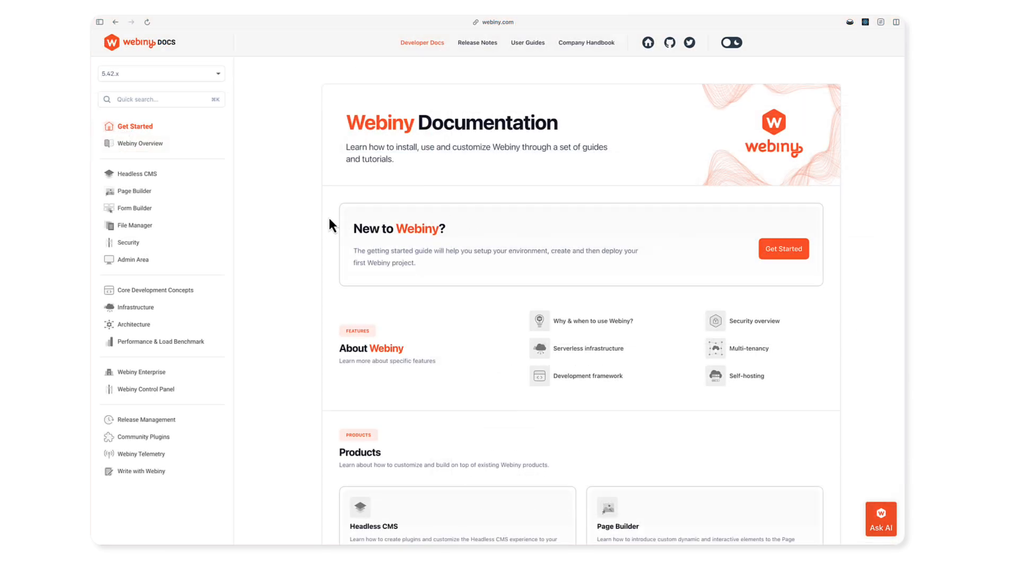
# Step: Switch to the Webiny documentation and find the Programmatic Access section in the Headless CMS article Using the GraphQL API
pyautogui.click(151, 175)
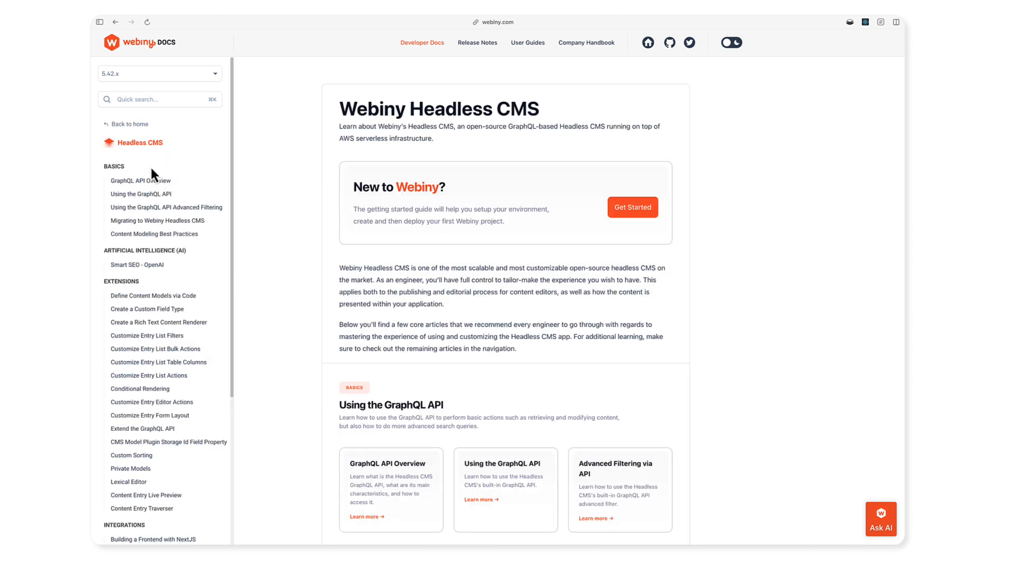
pyautogui.click(137, 196)
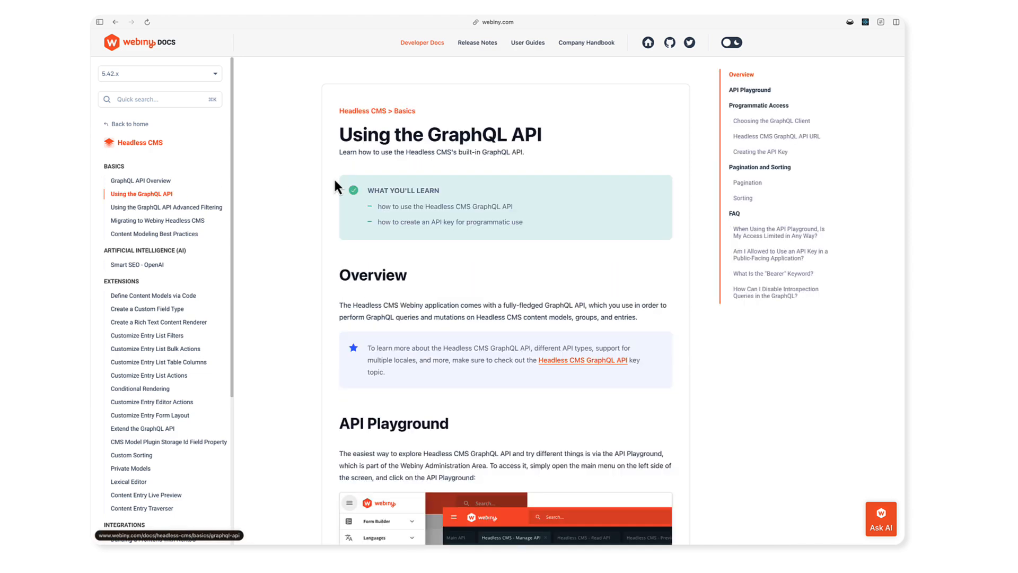
pyautogui.scroll(-15, 567, 231)
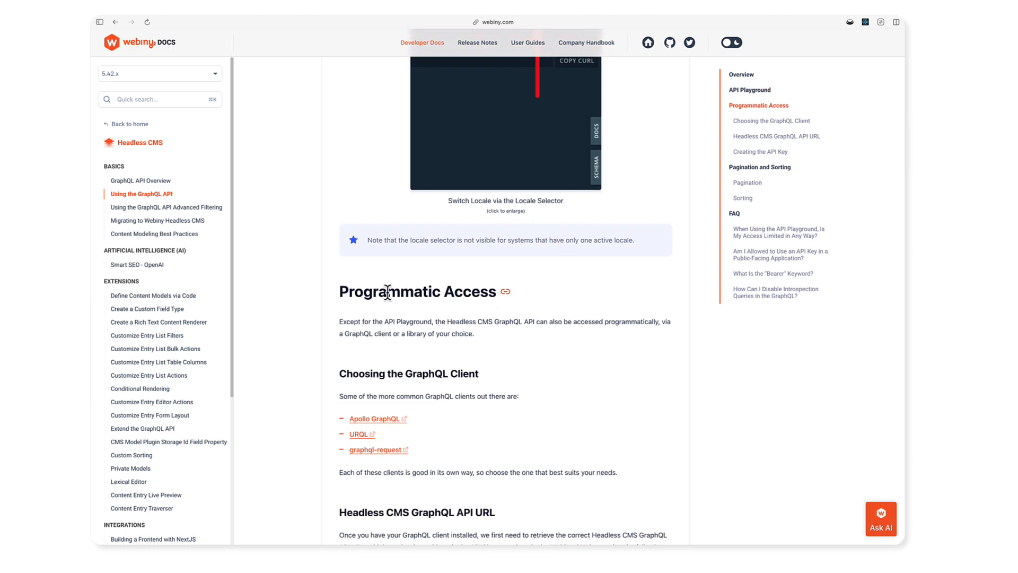
pyautogui.moveTo(342, 291); pyautogui.dragTo(498, 293)
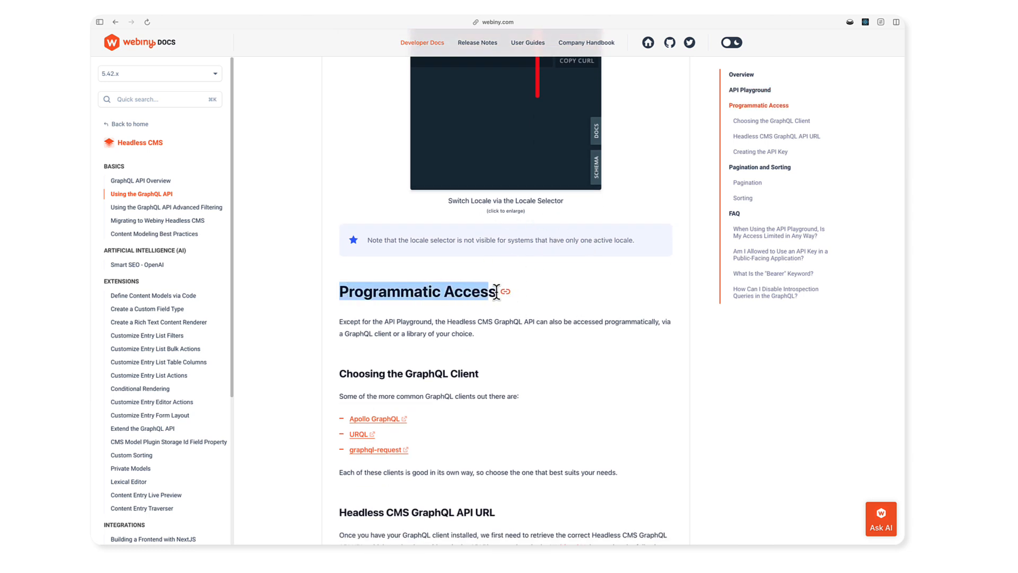
pyautogui.click(542, 305)
# Step: Read the Choosing the GraphQL Client section, highlighting its heading and reviewing the suggested clients
pyautogui.scroll(-2, 533, 316)
pyautogui.moveTo(340, 310); pyautogui.dragTo(520, 313)
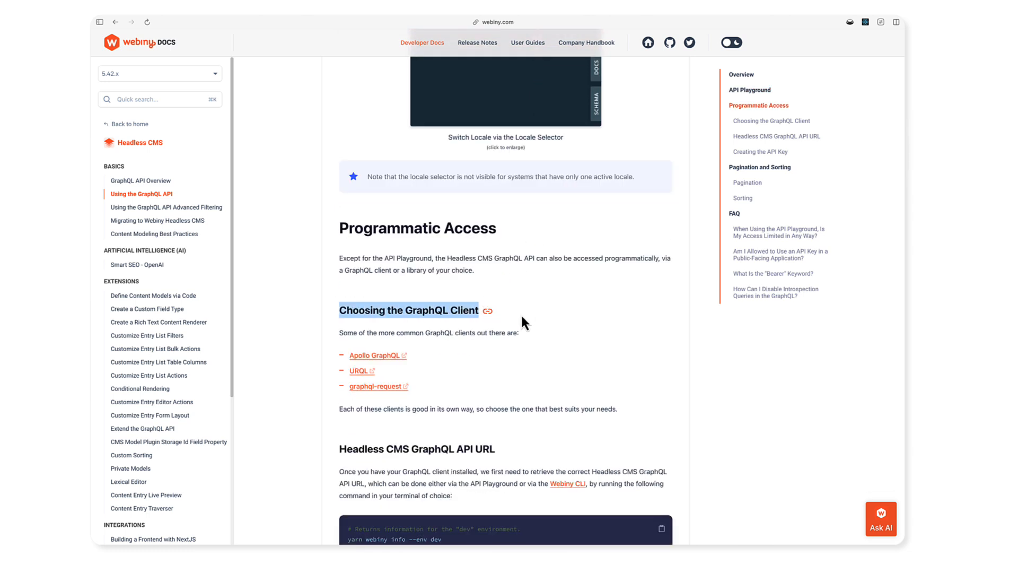
pyautogui.click(558, 284)
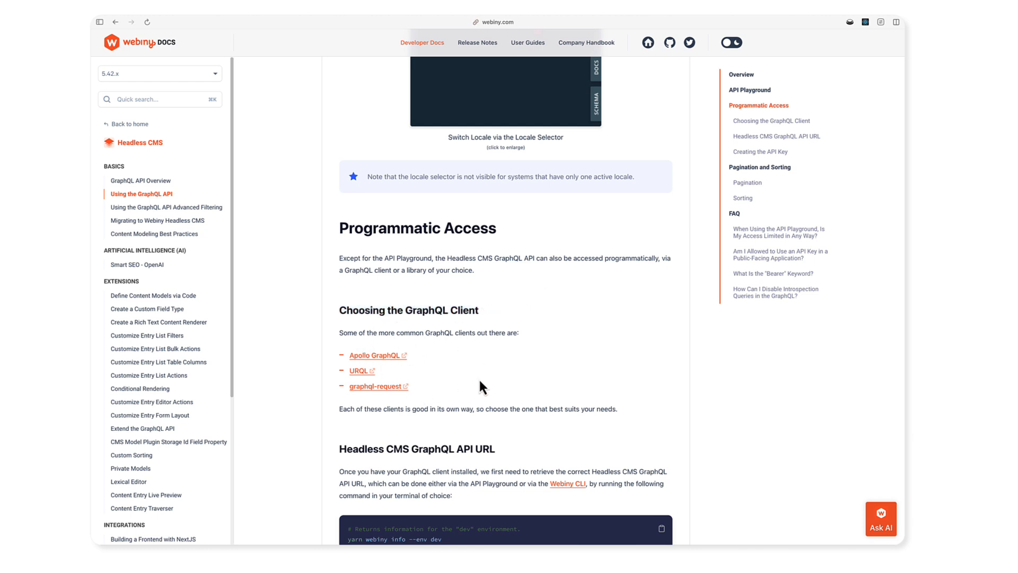
pyautogui.scroll(-1, 512, 348)
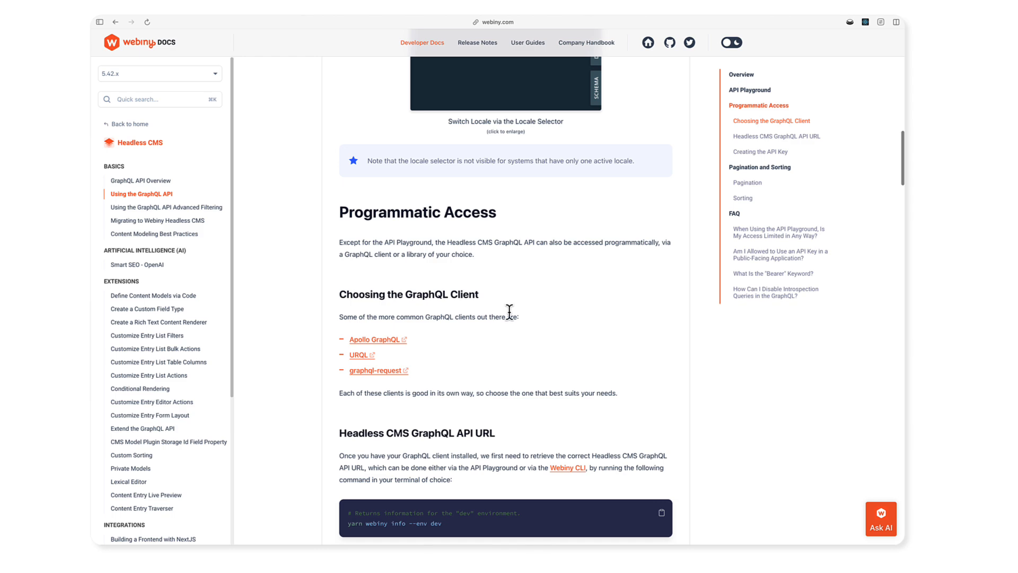
# Step: Examine the Creating the API Key section, highlighting the Authorization: Bearer part of the example request header
pyautogui.scroll(-8, 517, 341)
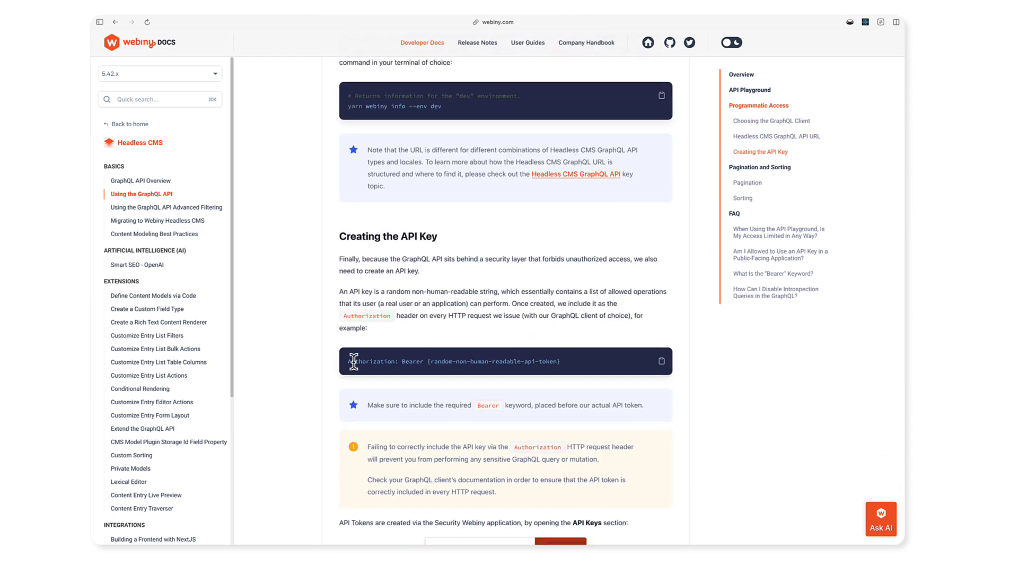
pyautogui.moveTo(348, 361); pyautogui.dragTo(425, 361)
pyautogui.click(484, 312)
pyautogui.scroll(-2, 469, 317)
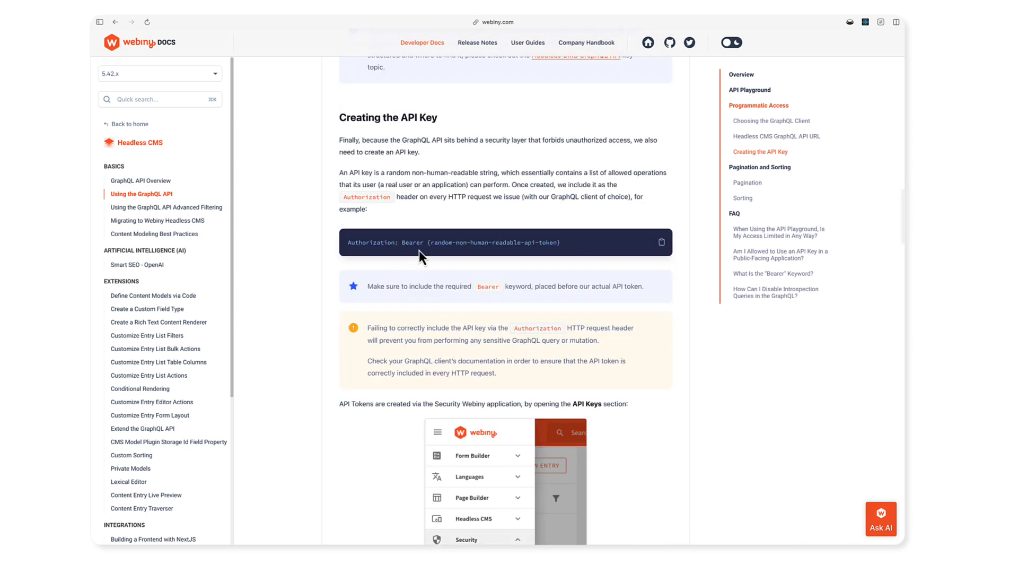
# Step: Highlight the token placeholder in the example Authorization header and review the API Keys instructions and Headless CMS access-control examples below it
pyautogui.moveTo(427, 243); pyautogui.dragTo(561, 245)
pyautogui.click(548, 249)
pyautogui.scroll(-4, 445, 321)
pyautogui.scroll(-6, 444, 318)
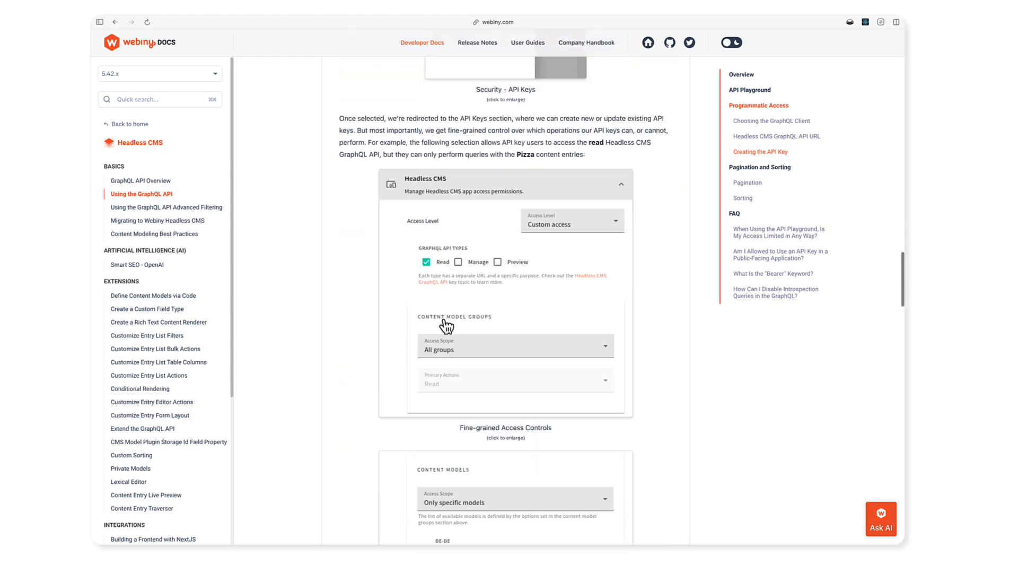
pyautogui.scroll(12, 443, 318)
pyautogui.scroll(10, 443, 320)
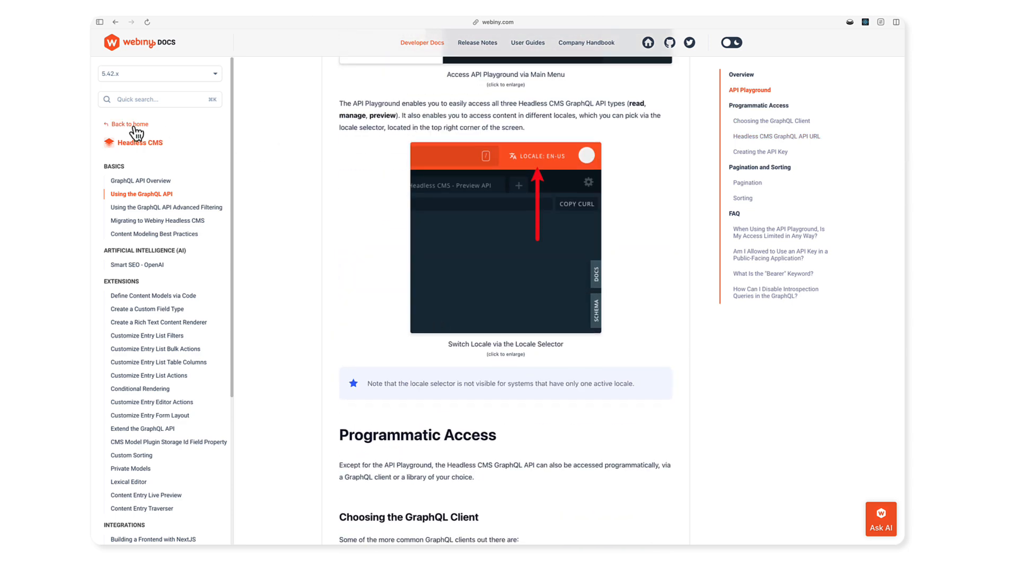
# Step: Browse the Webiny Enterprise documentation's identity provider articles: Setup Okta, Setup Auth0 and Cognito Federation
pyautogui.click(130, 124)
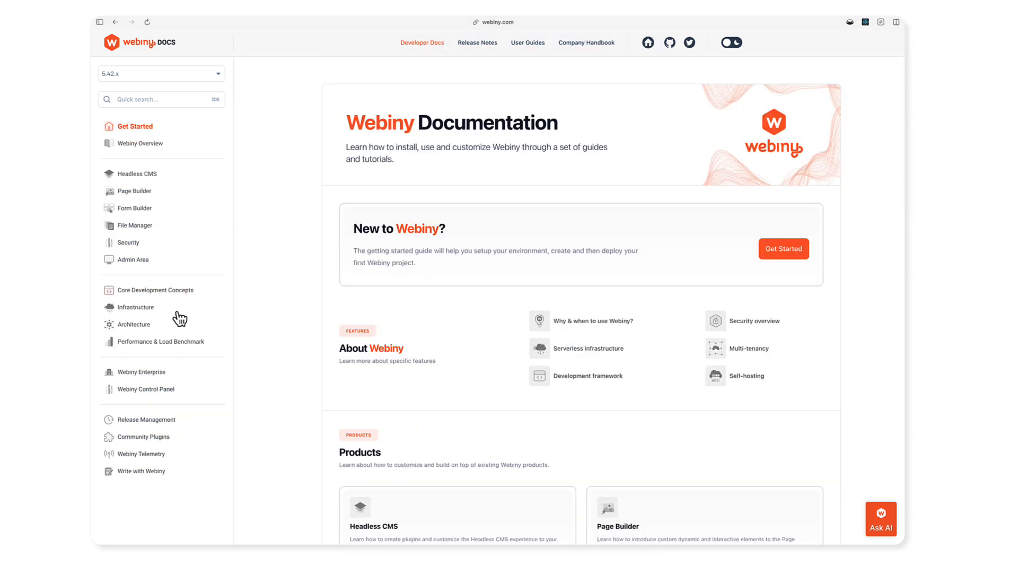
pyautogui.click(146, 372)
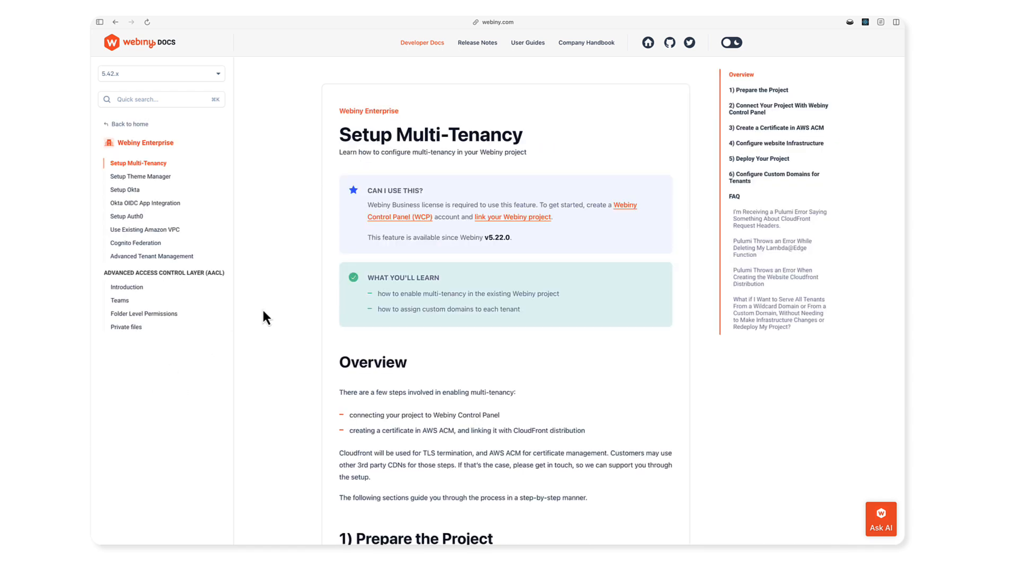
pyautogui.click(140, 192)
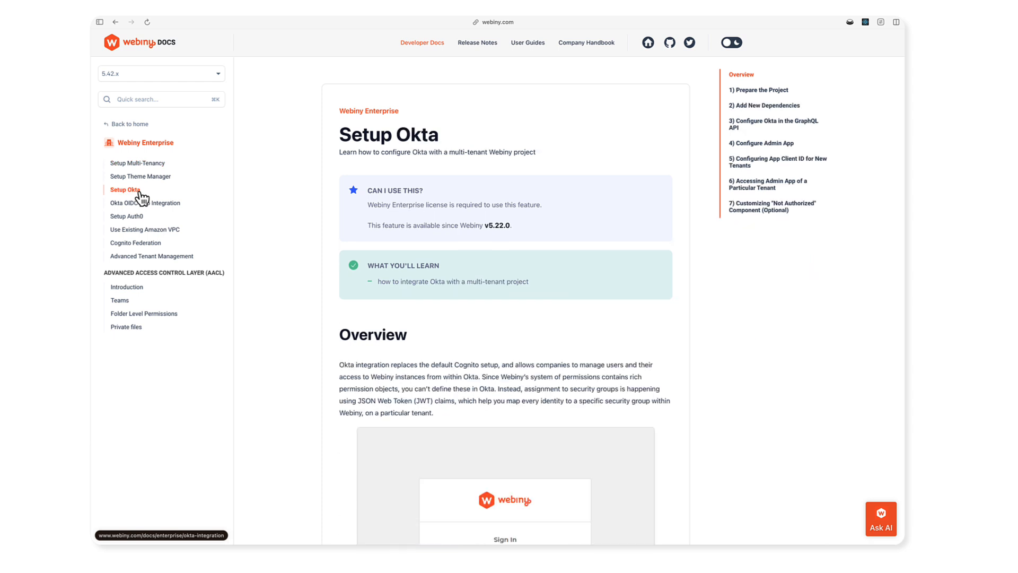
pyautogui.click(130, 217)
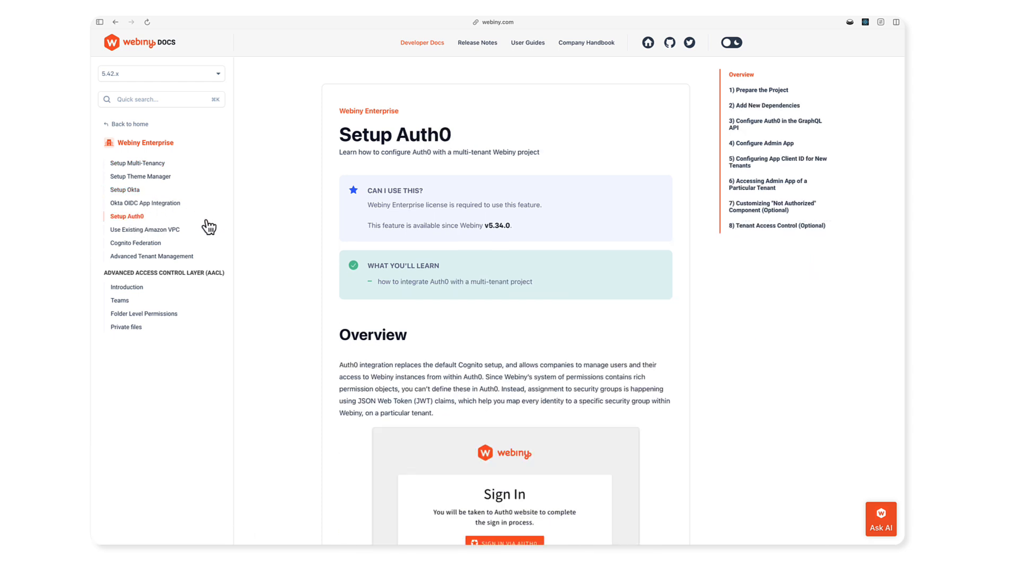
pyautogui.click(146, 243)
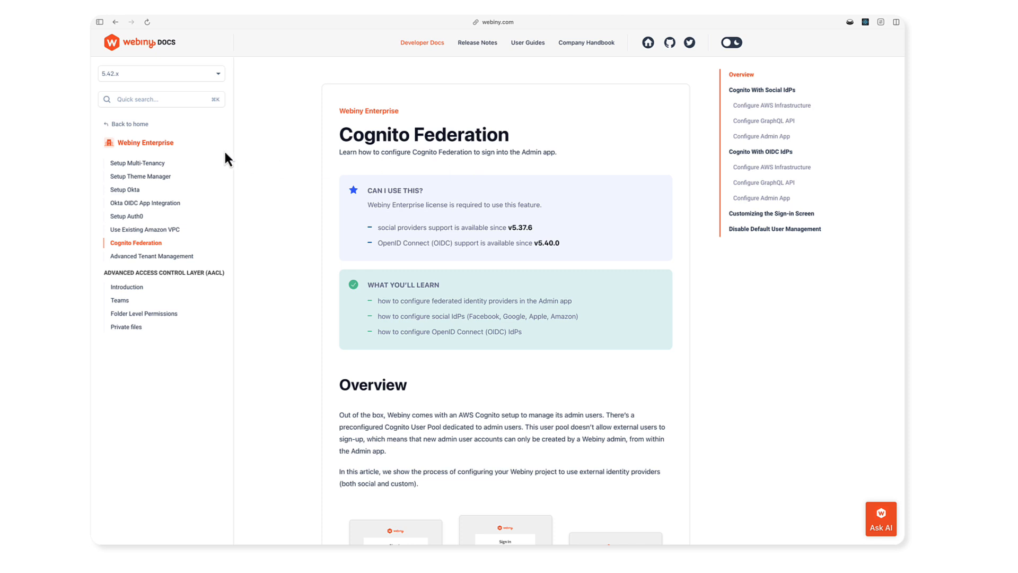
# Step: Open the Security section of the documentation and read through the Security Framework Introduction article, from Authentication to Webiny Security Framework
pyautogui.click(130, 125)
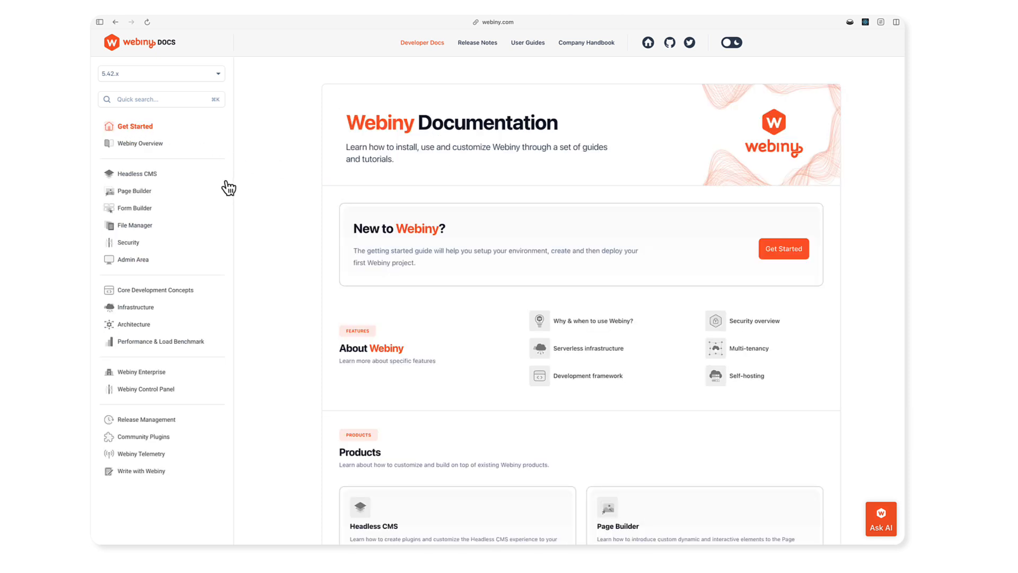
pyautogui.click(127, 242)
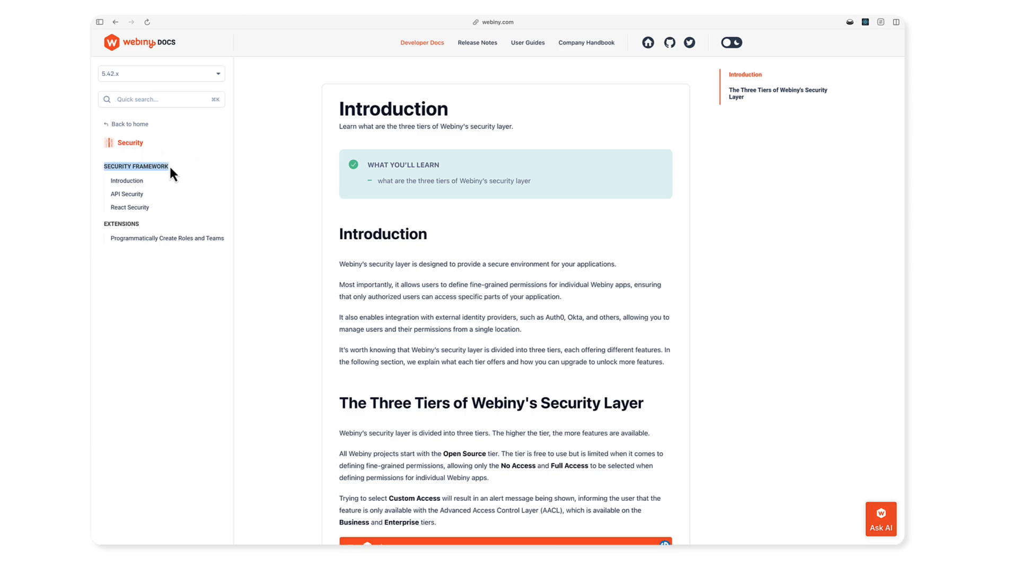
pyautogui.click(127, 181)
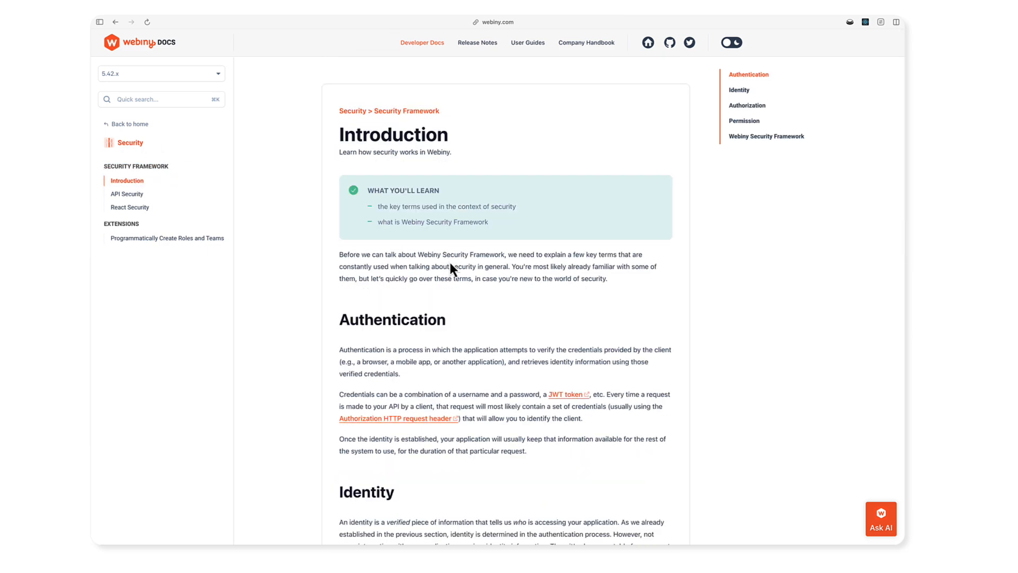
pyautogui.scroll(-5, 450, 262)
pyautogui.scroll(-9, 450, 262)
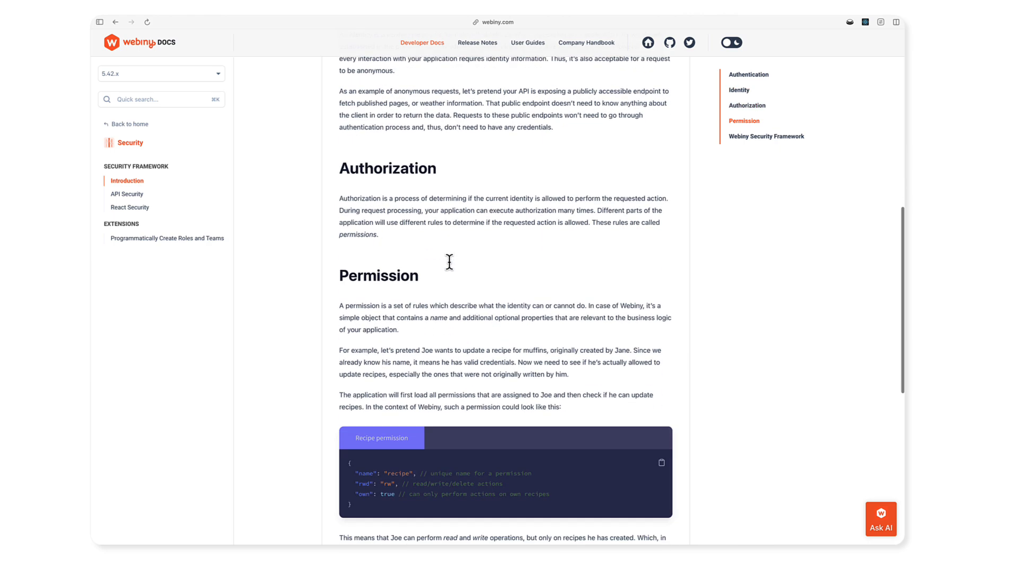
pyautogui.scroll(-4, 449, 262)
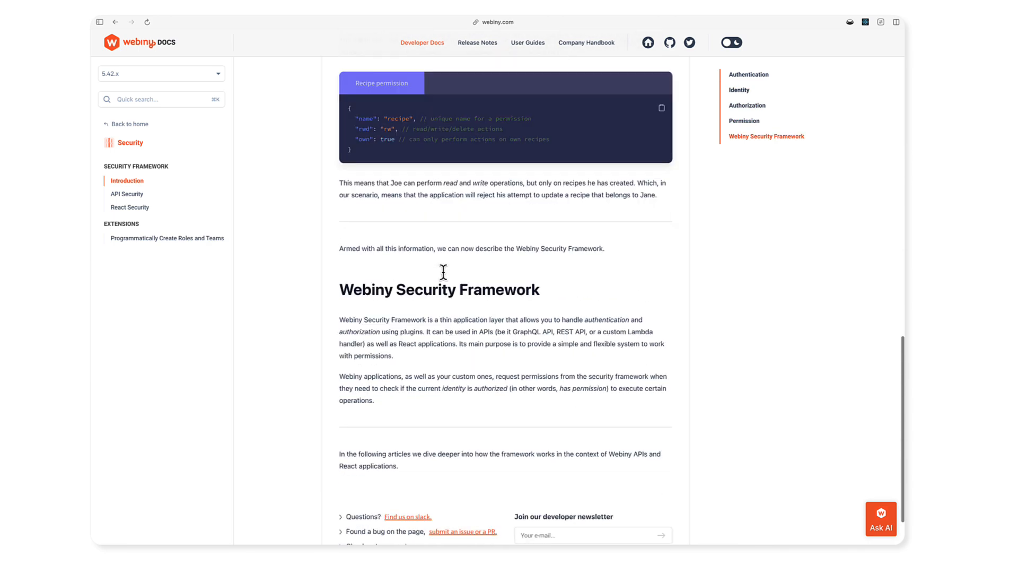
pyautogui.scroll(12, 443, 273)
pyautogui.scroll(5, 443, 271)
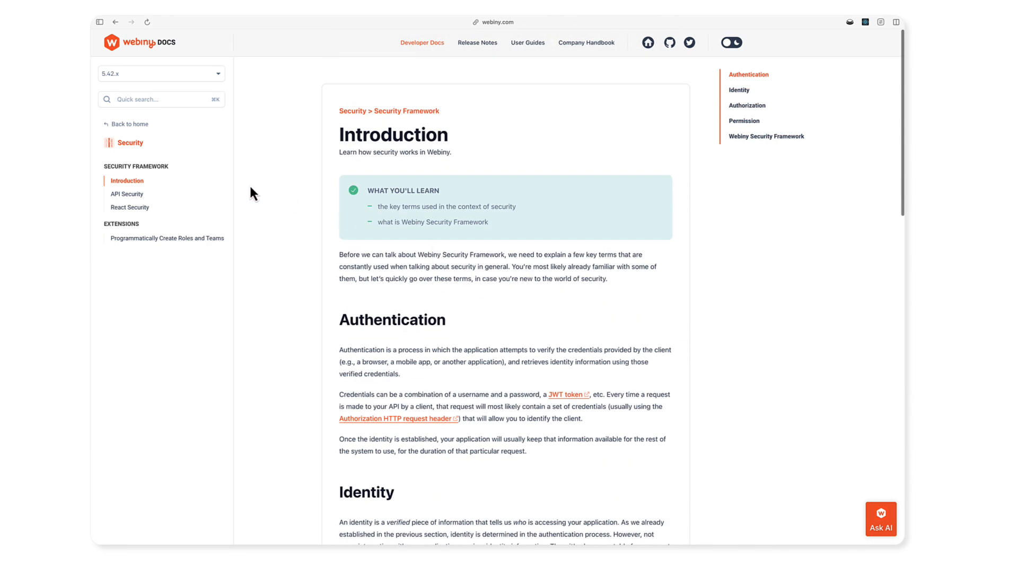
# Step: Review the Request Lifecycle diagram in the API Security article and read the React Security article through to its Conclusion
pyautogui.click(127, 195)
pyautogui.scroll(-6, 443, 249)
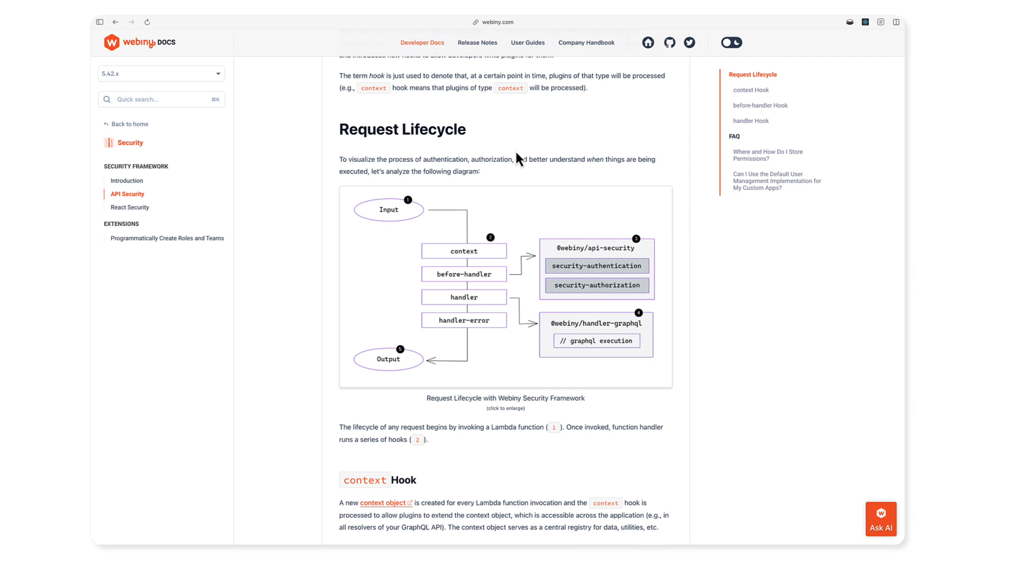
pyautogui.click(144, 207)
pyautogui.scroll(-5, 467, 228)
pyautogui.scroll(-15, 469, 236)
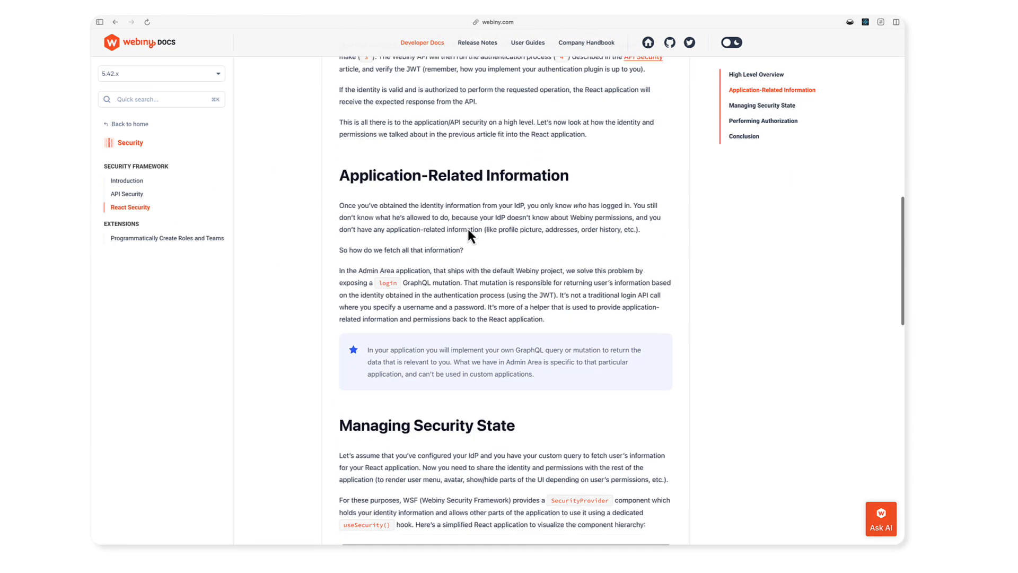
pyautogui.scroll(-3, 468, 228)
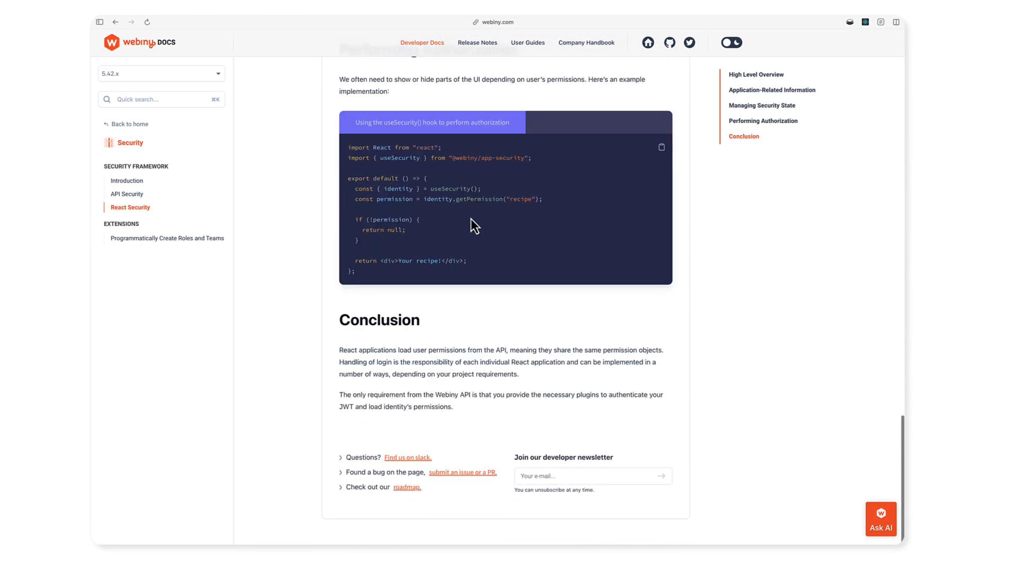